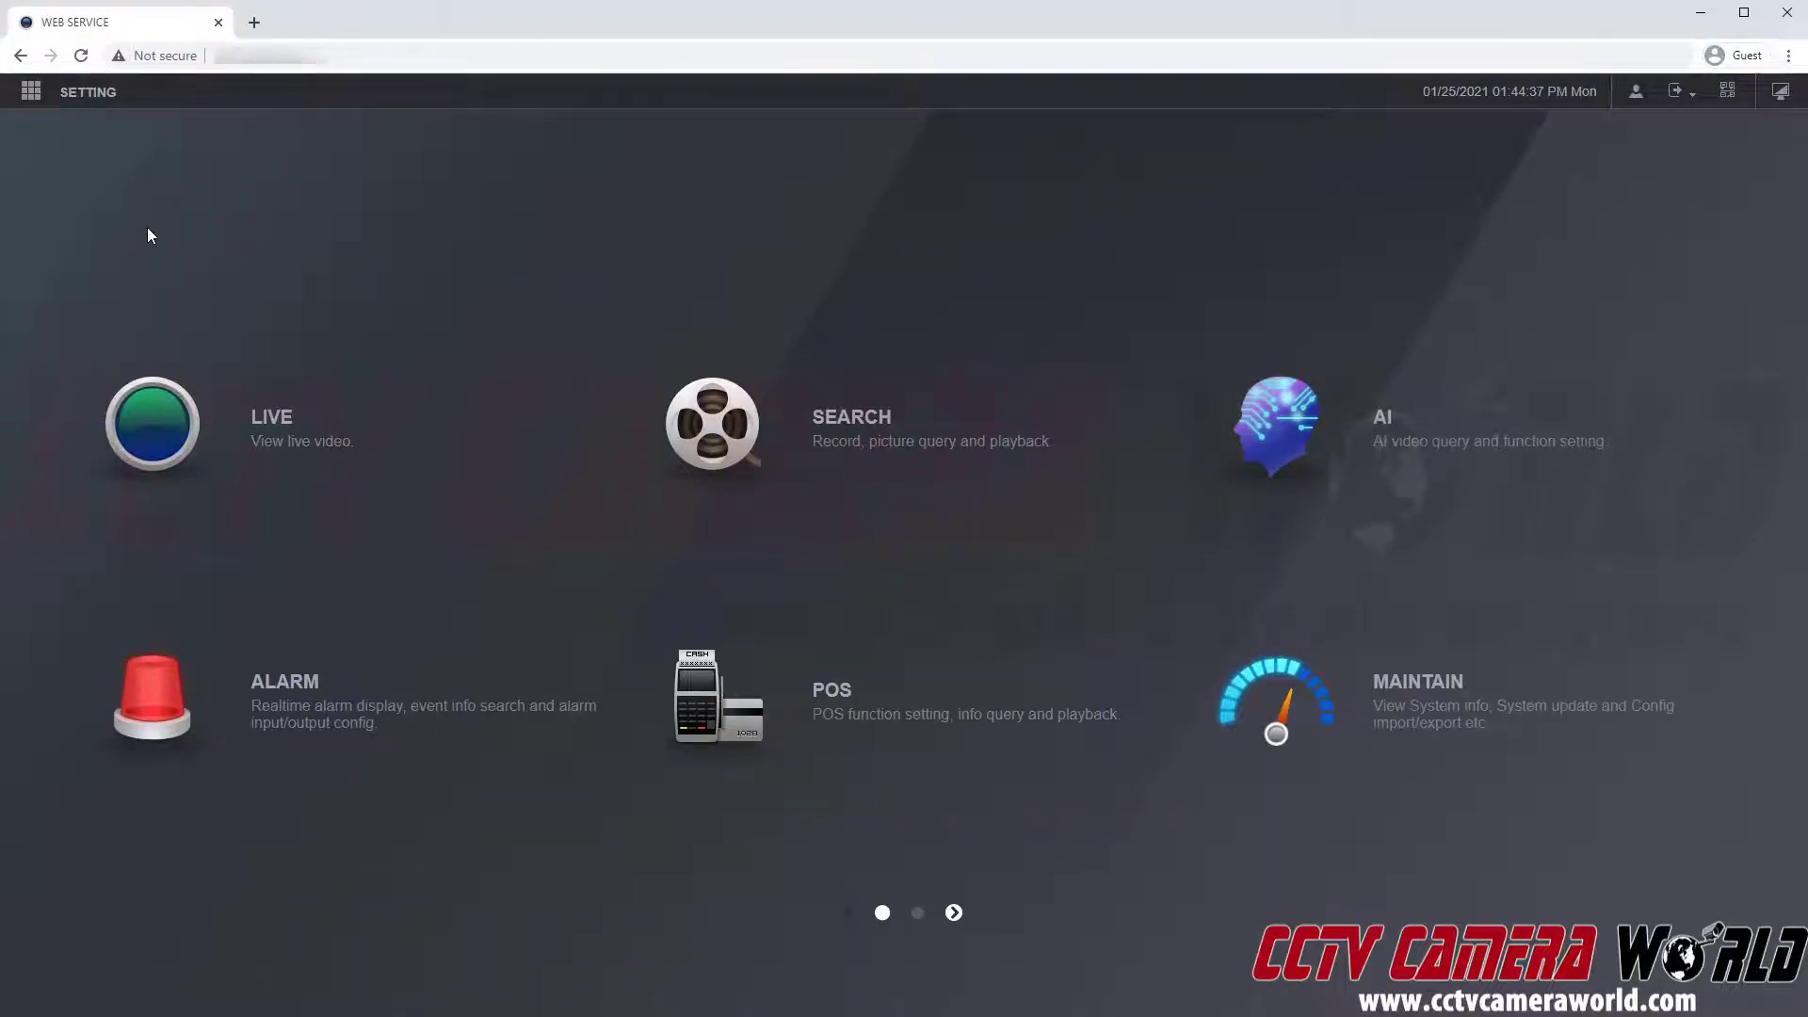
Open the NVR settings categories to reach the connected camera list
click(95, 106)
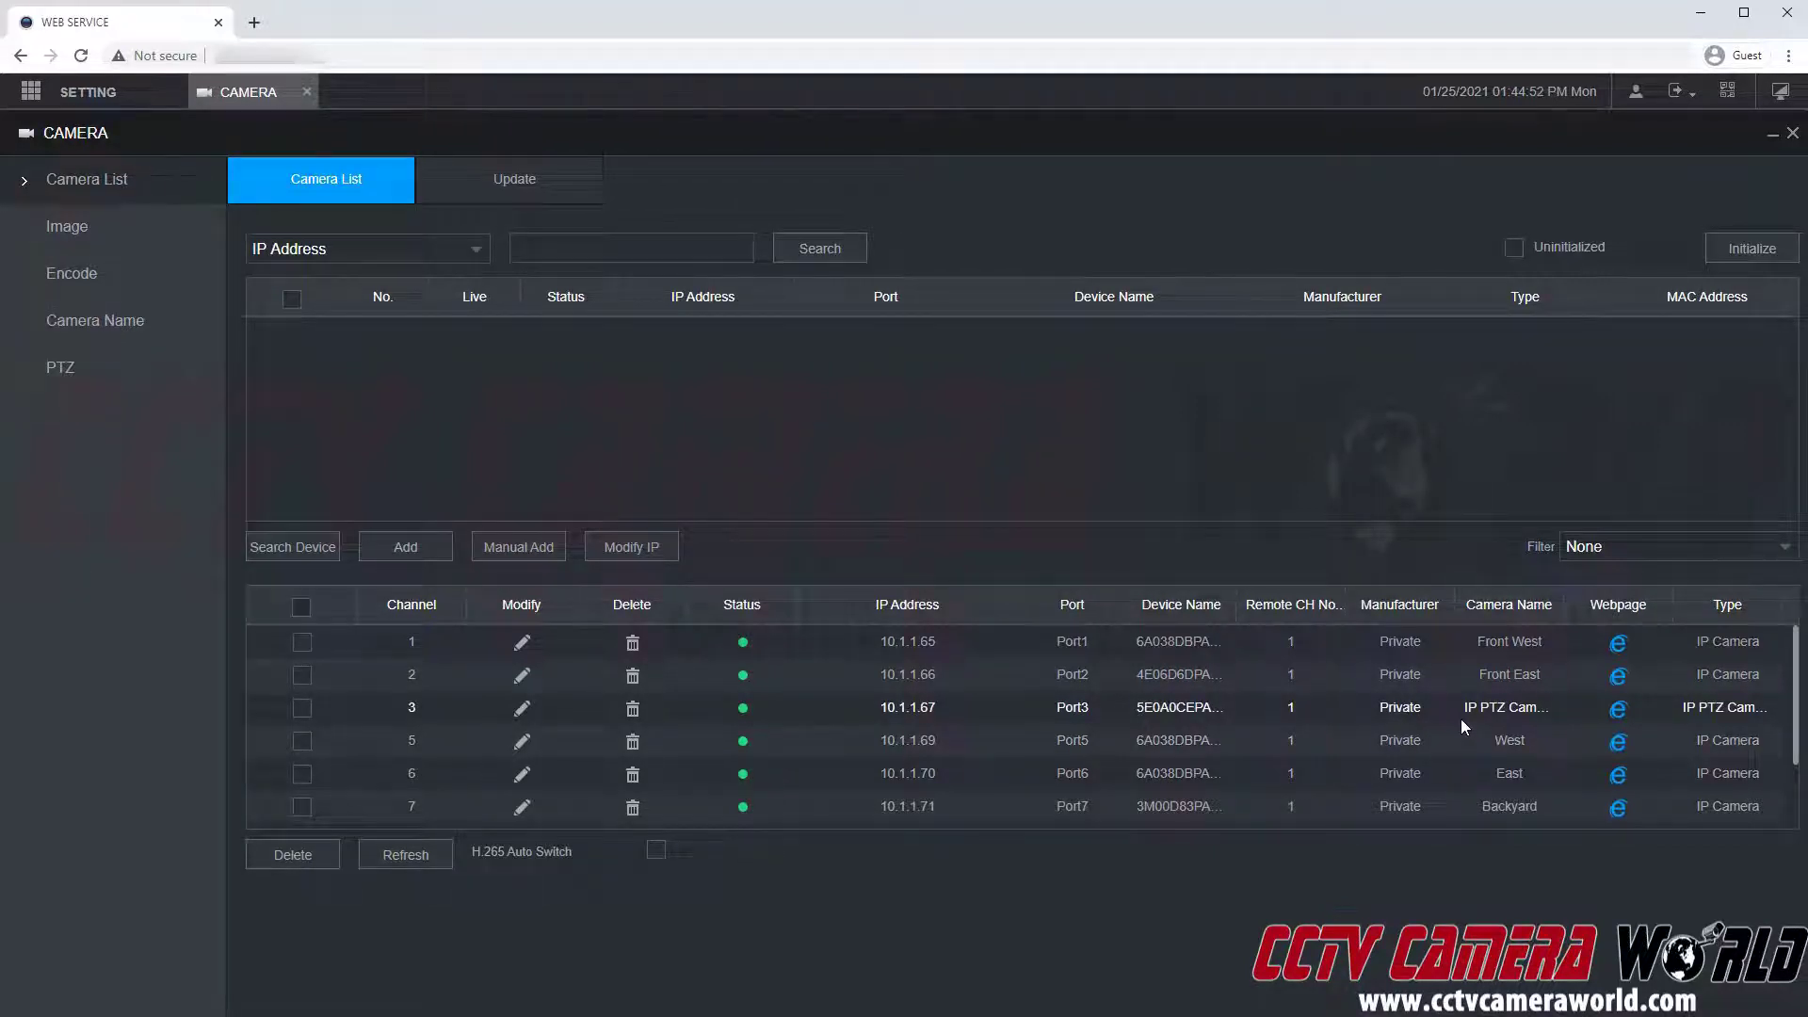
Open the channel 3 PTZ camera's web page and log in with the camera password
click(1621, 717)
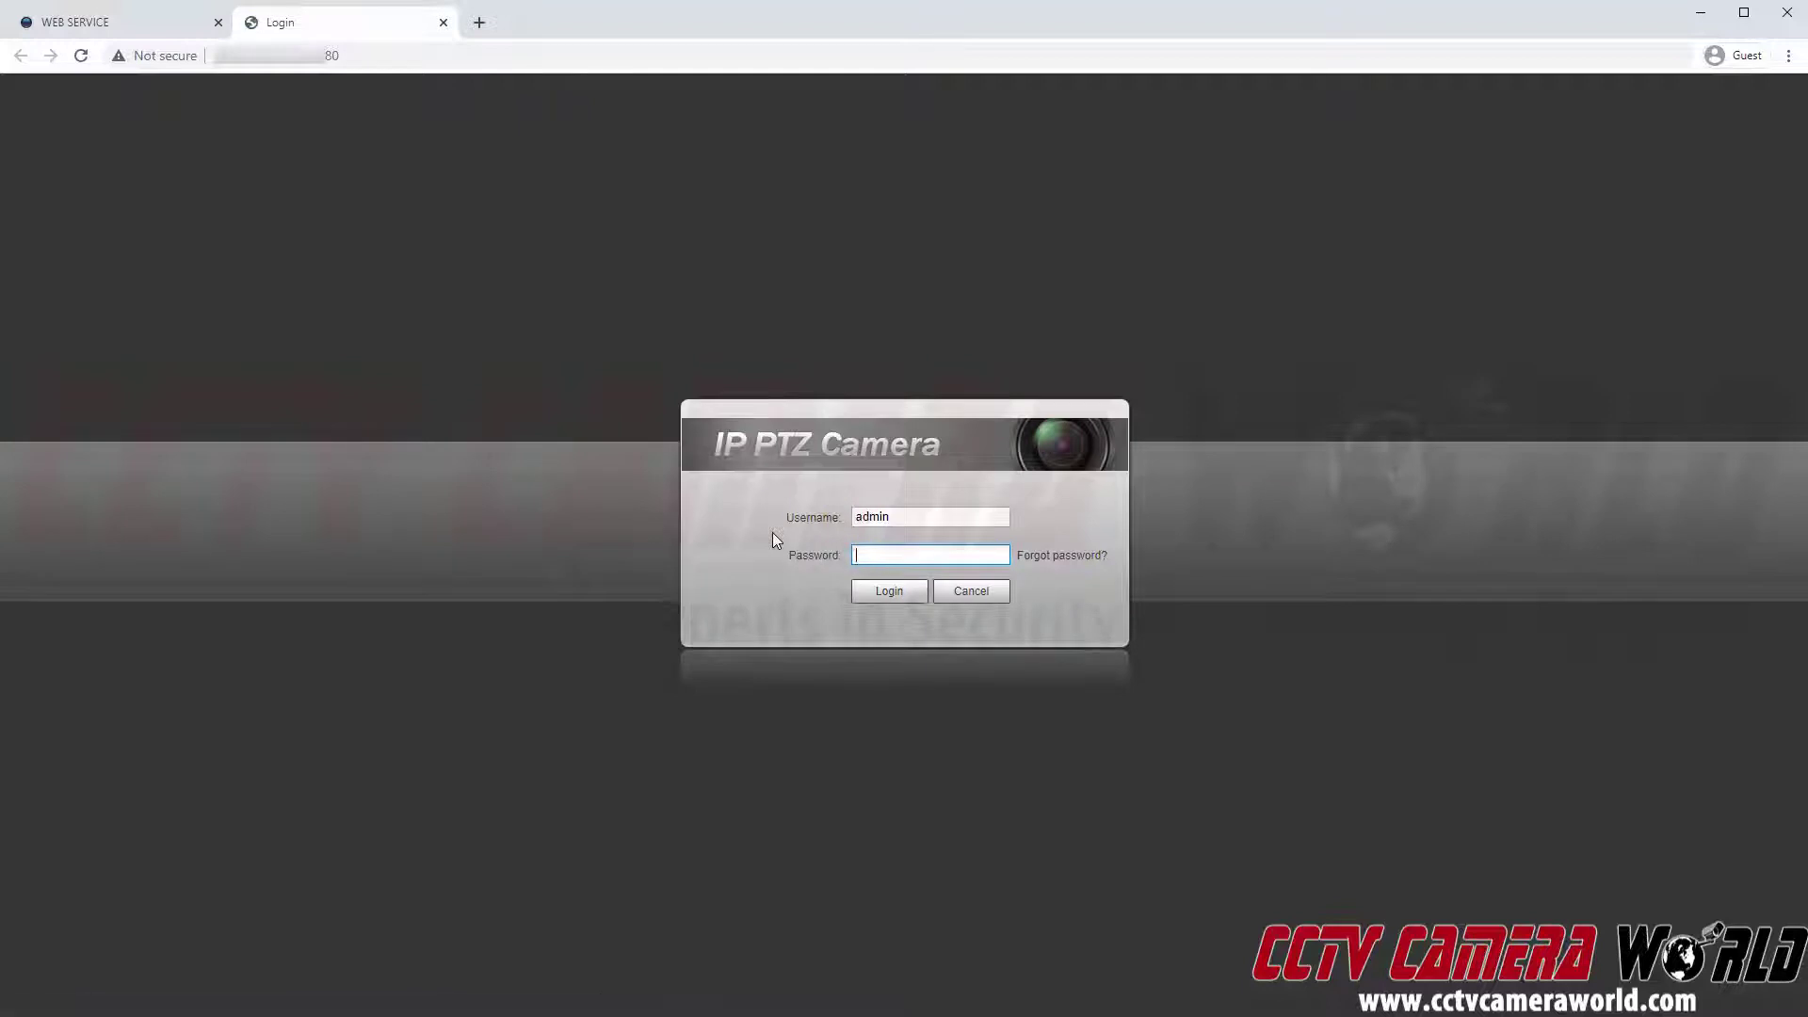
text(••••••••)
click(870, 601)
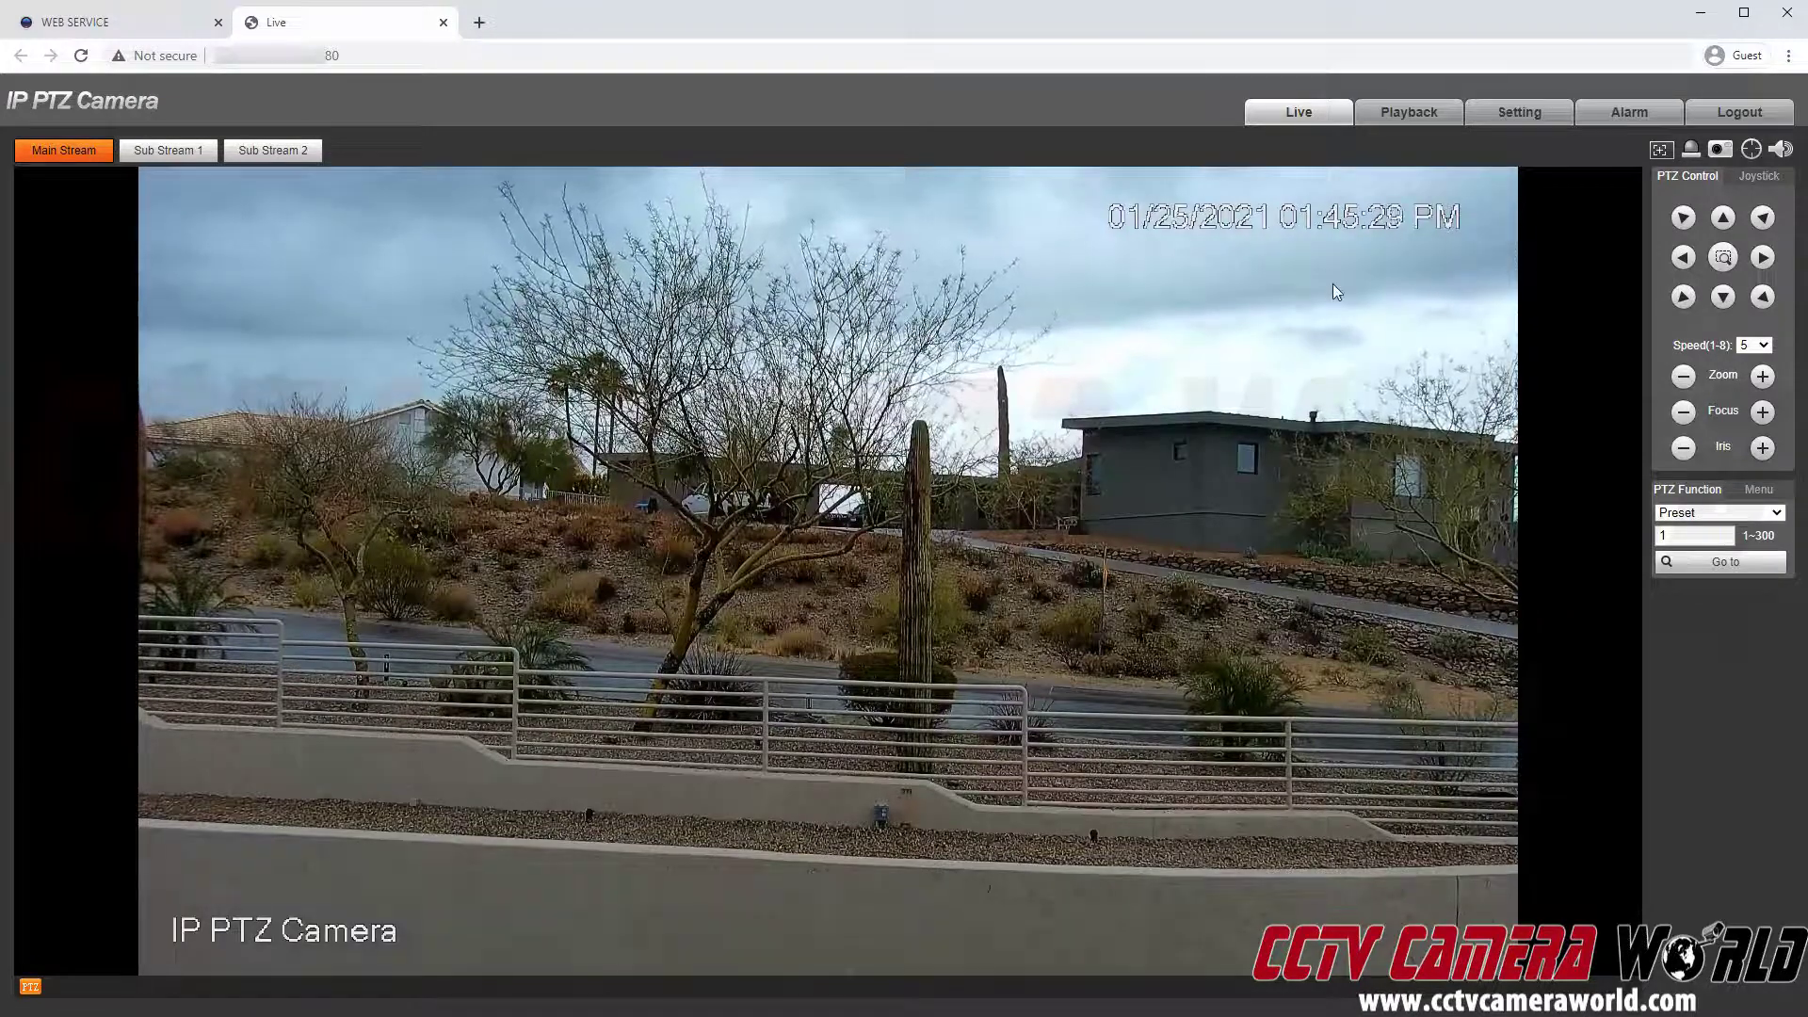
Go to the camera settings and view the Exposure section (Anti-flicker Outdoor, Mode Auto)
click(1512, 117)
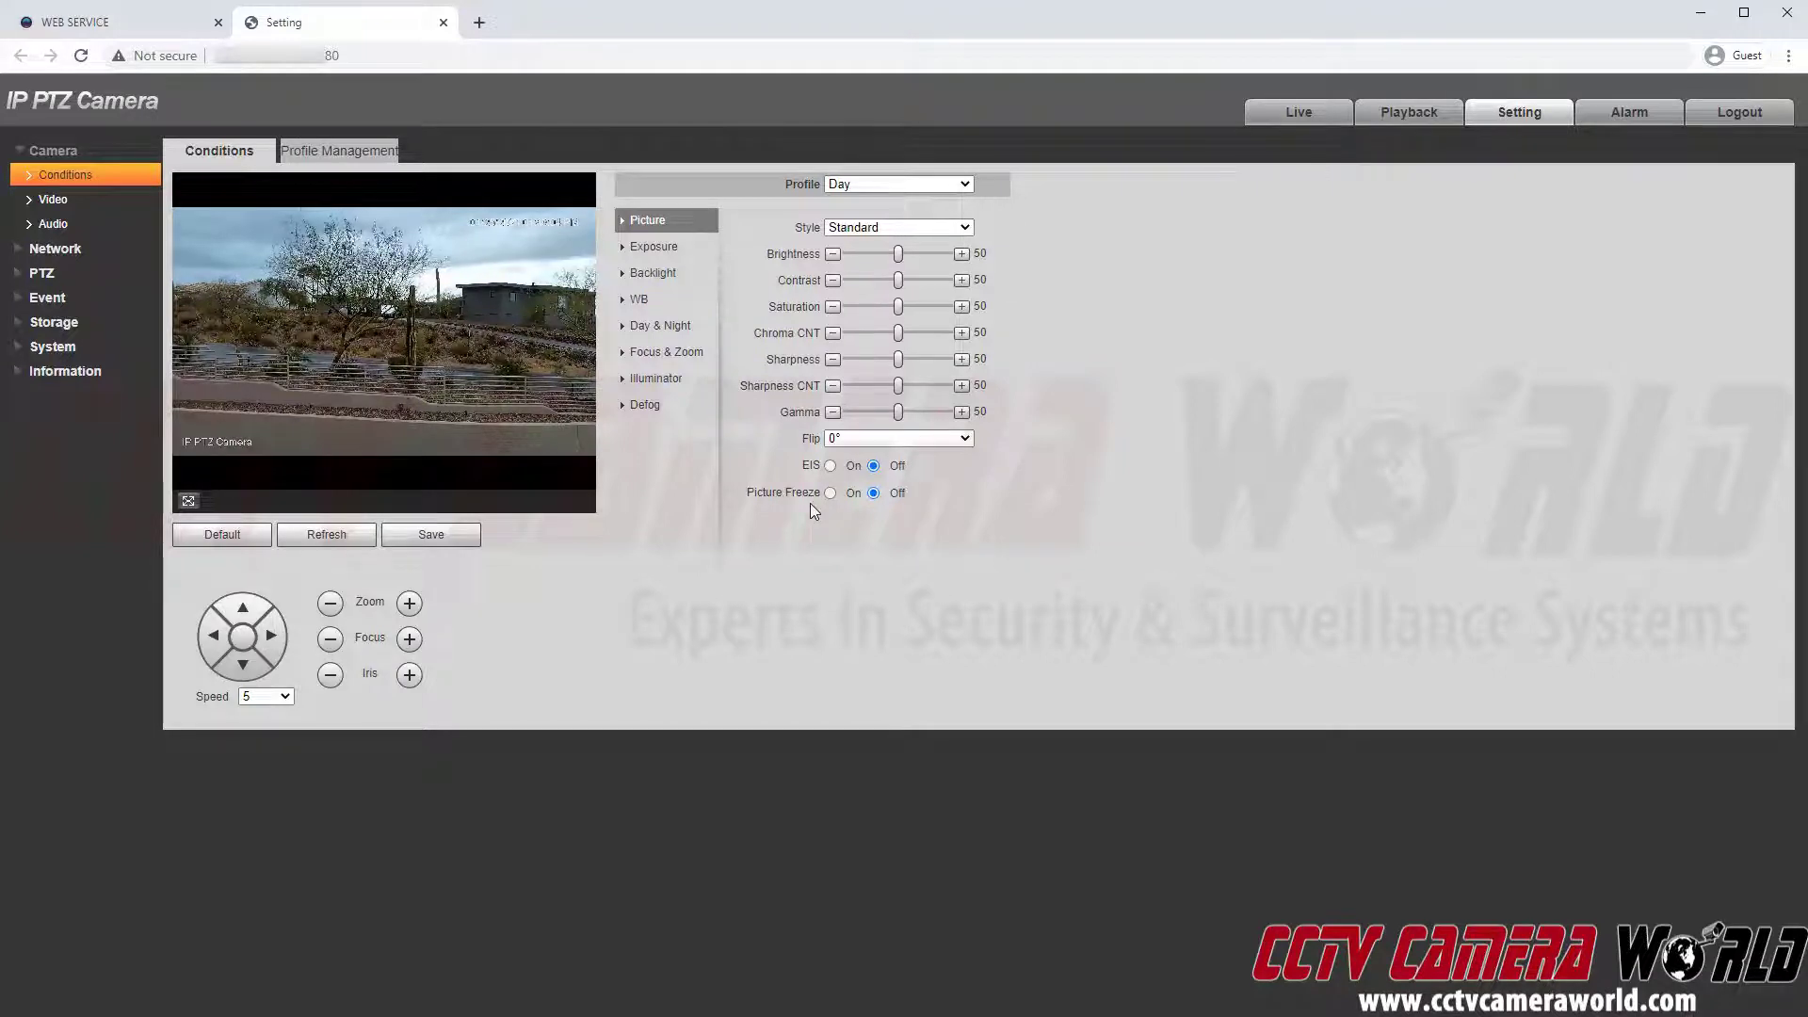
click(697, 247)
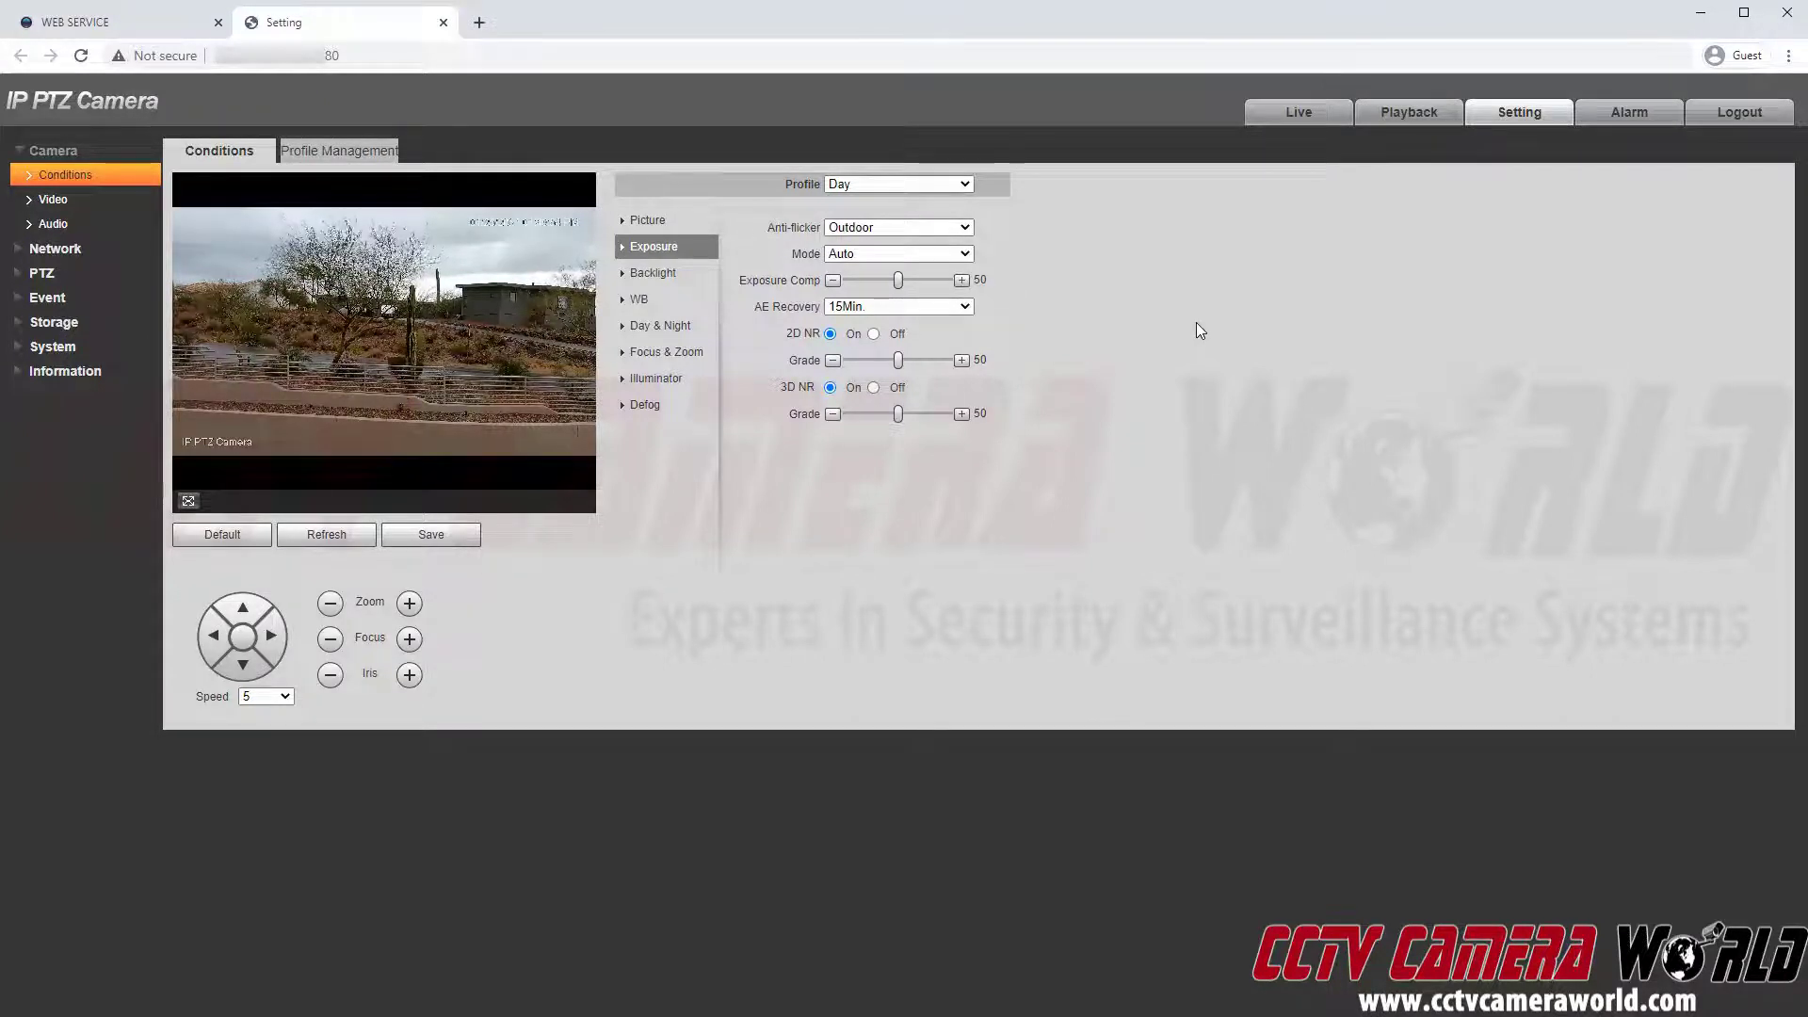
Check the Backlight mode choices, leaving backlight Off
click(696, 273)
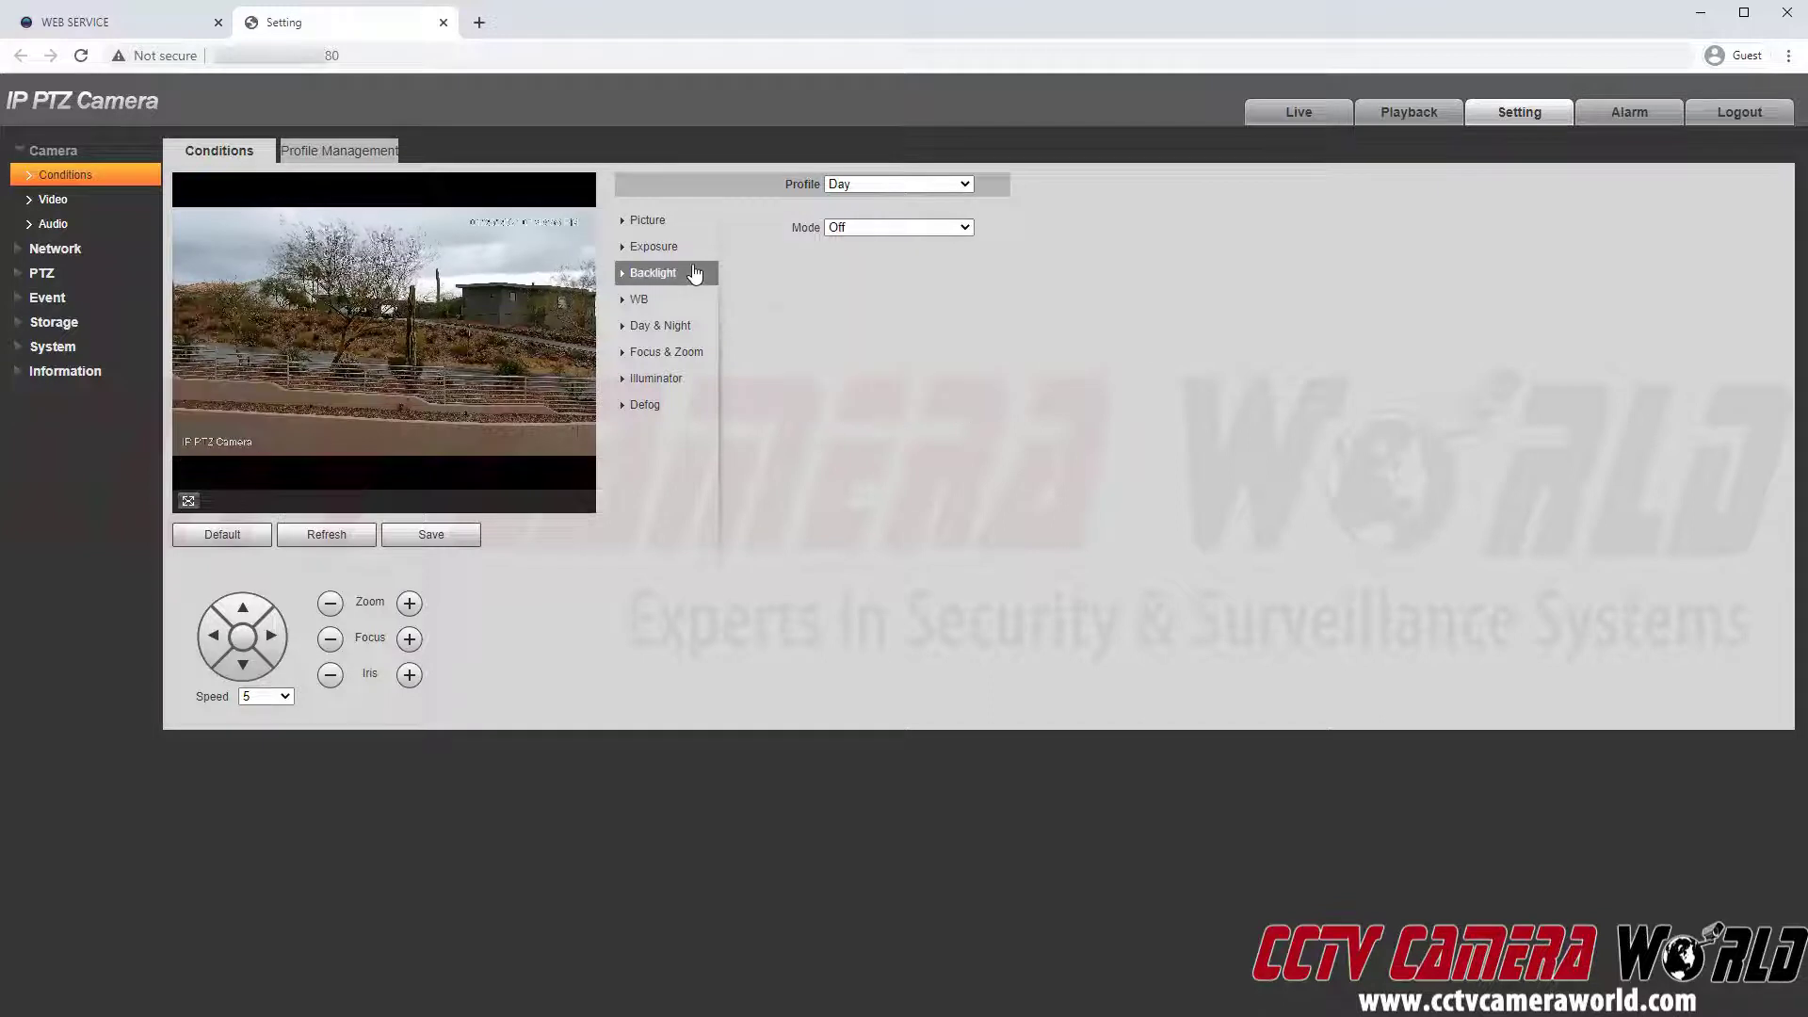
click(930, 228)
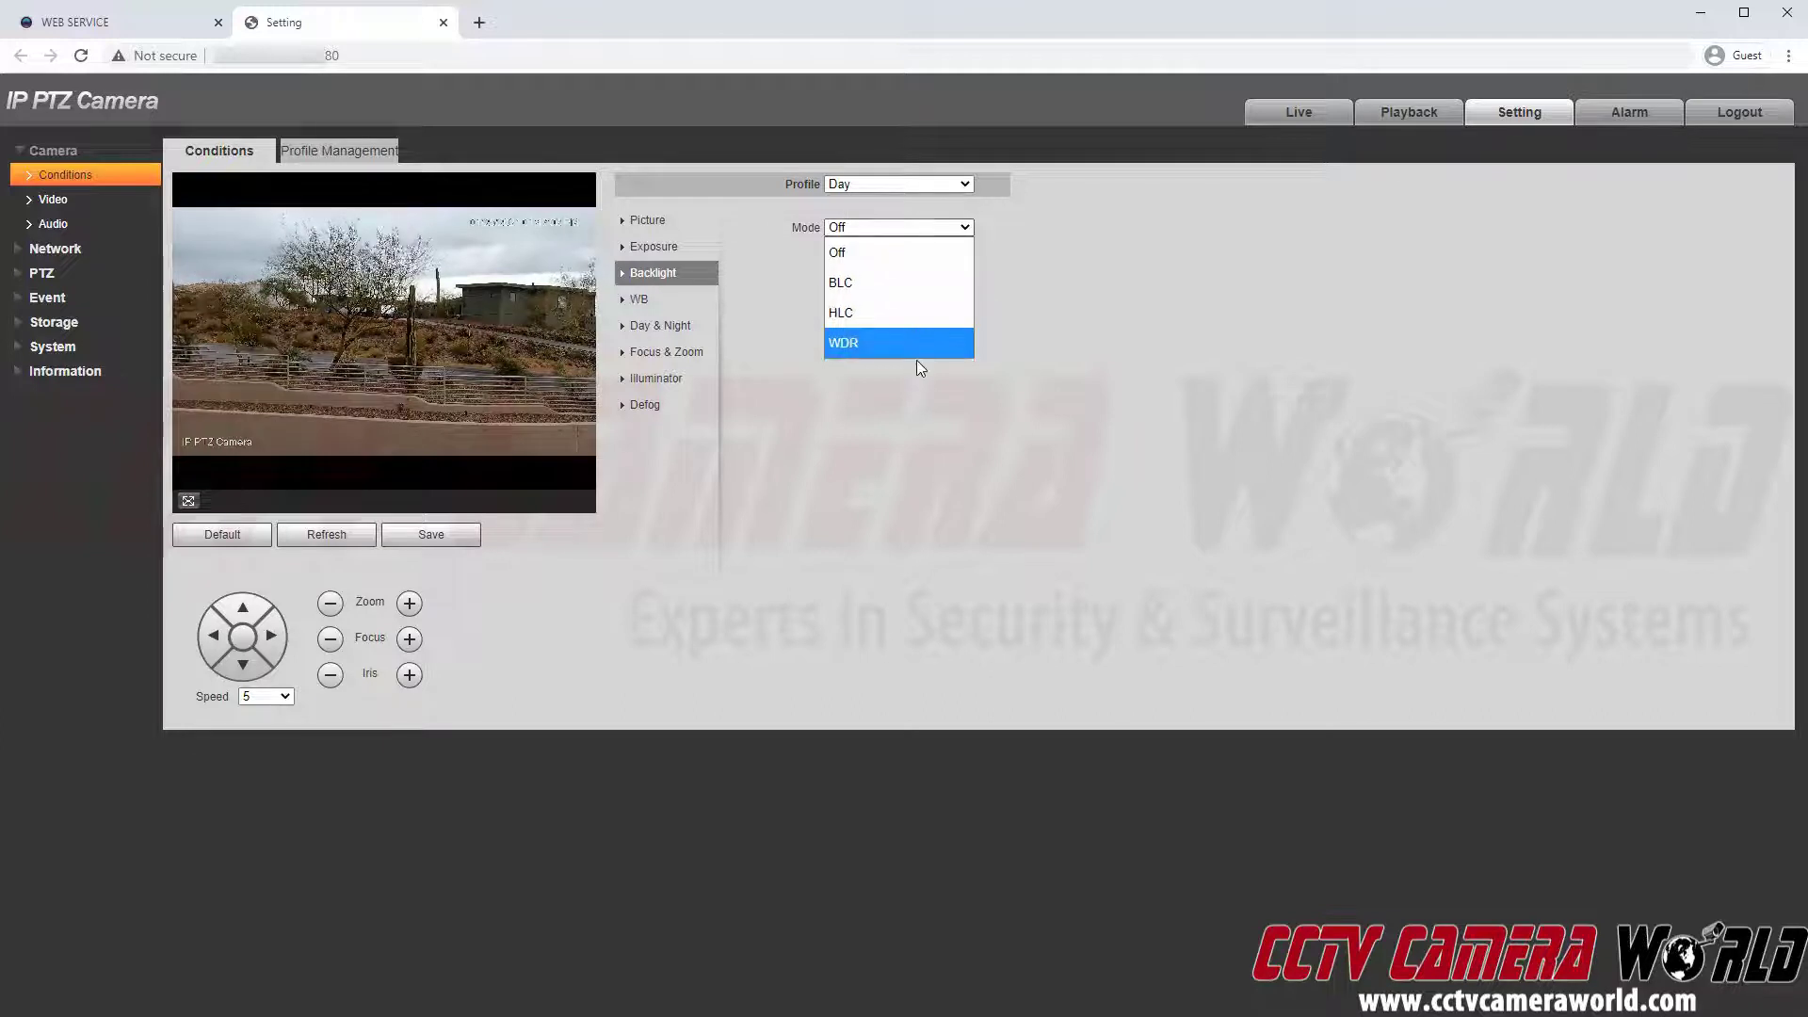
click(1017, 321)
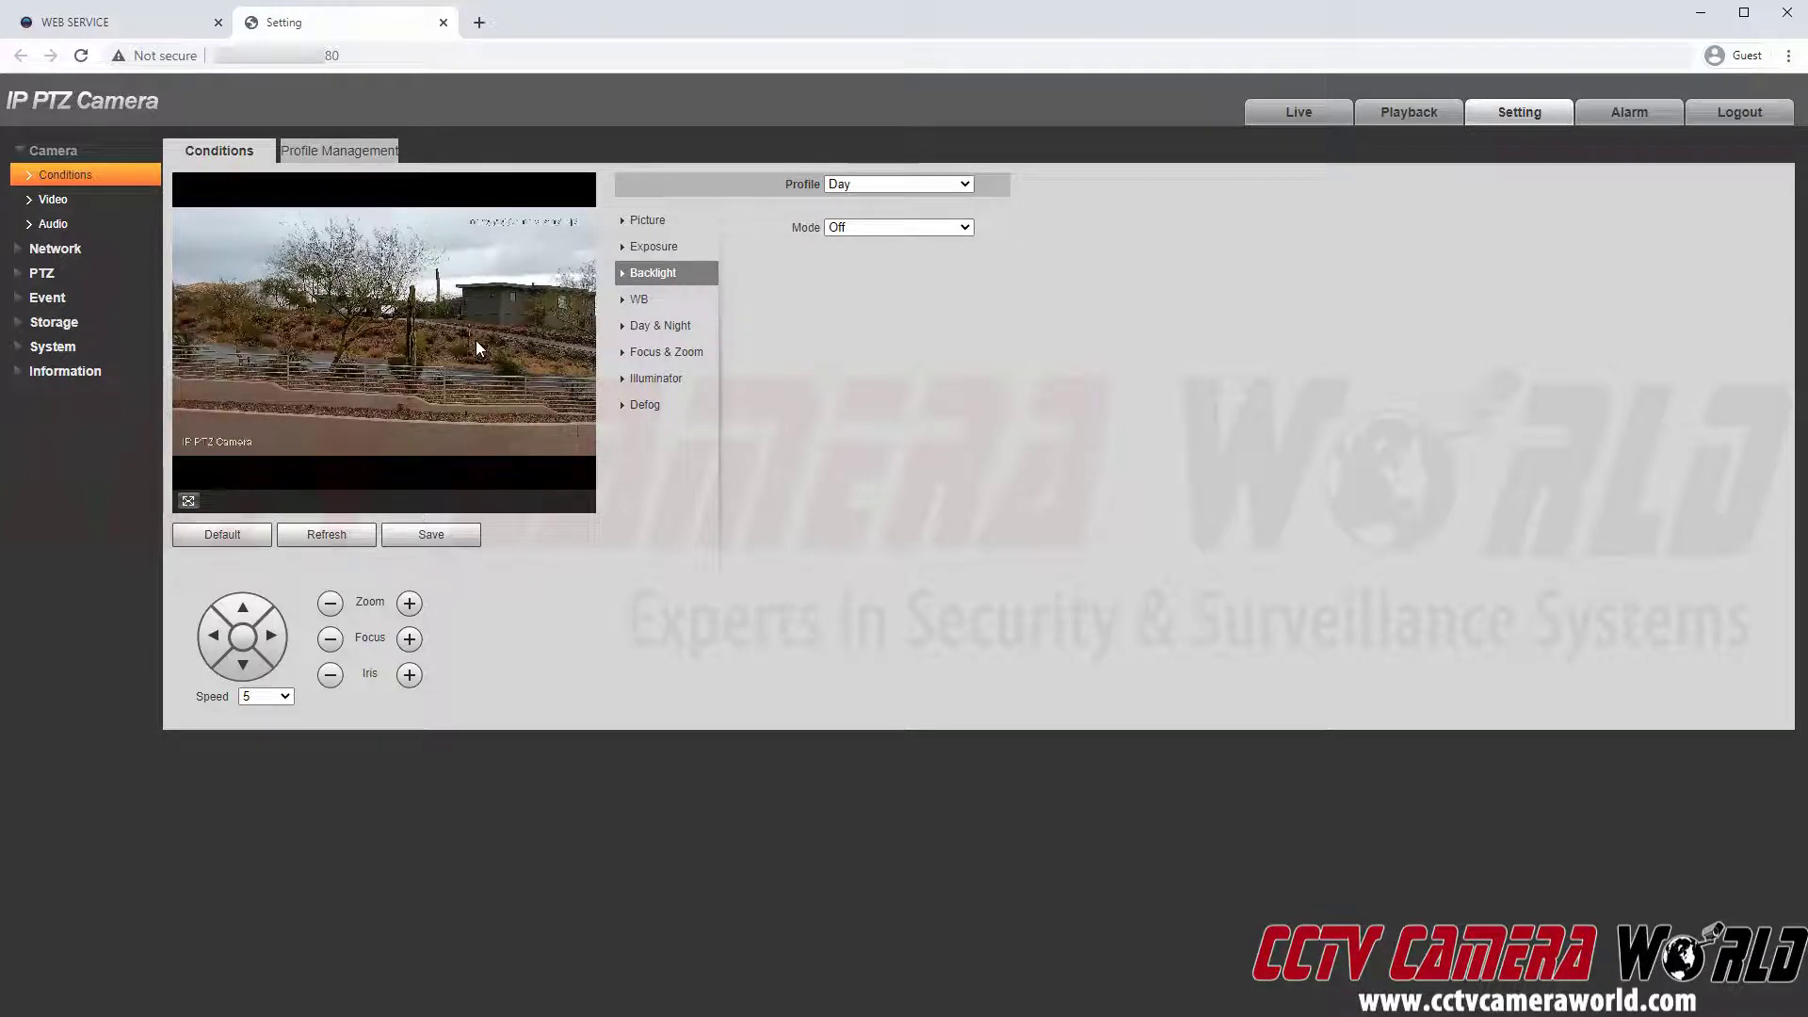
Check the white balance mode choices, keeping WB on Auto
click(654, 301)
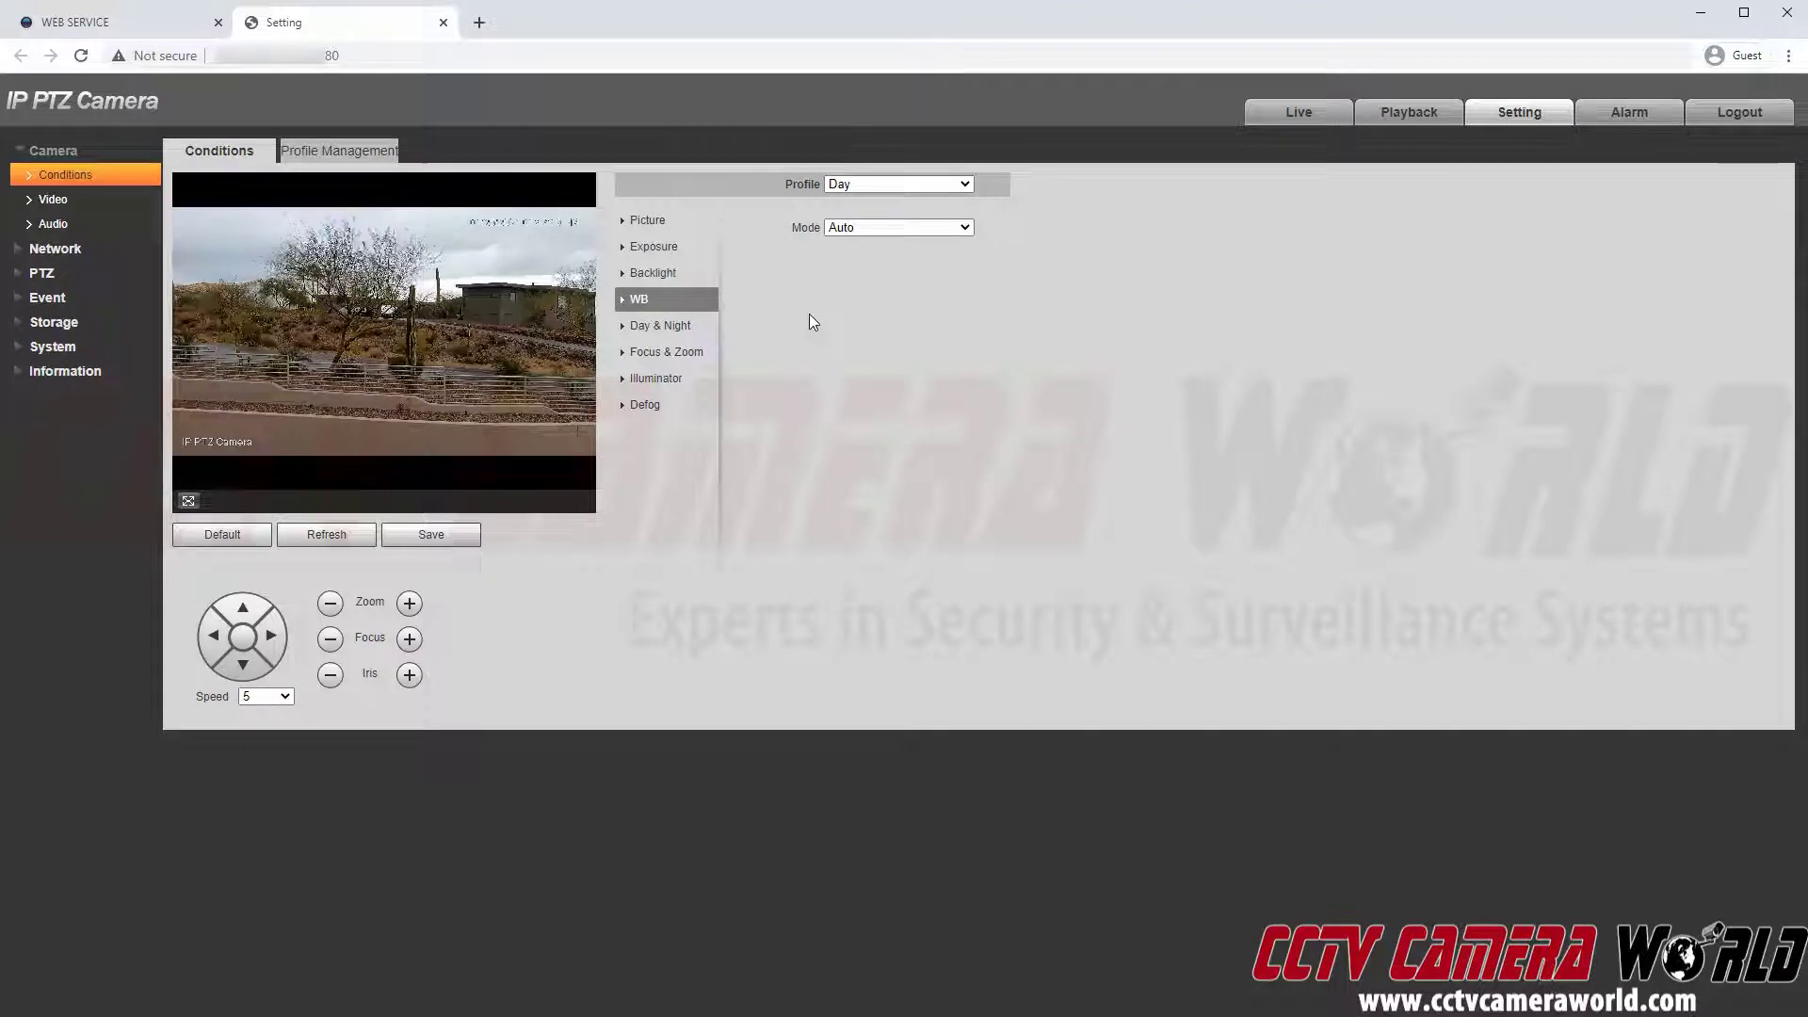
click(851, 233)
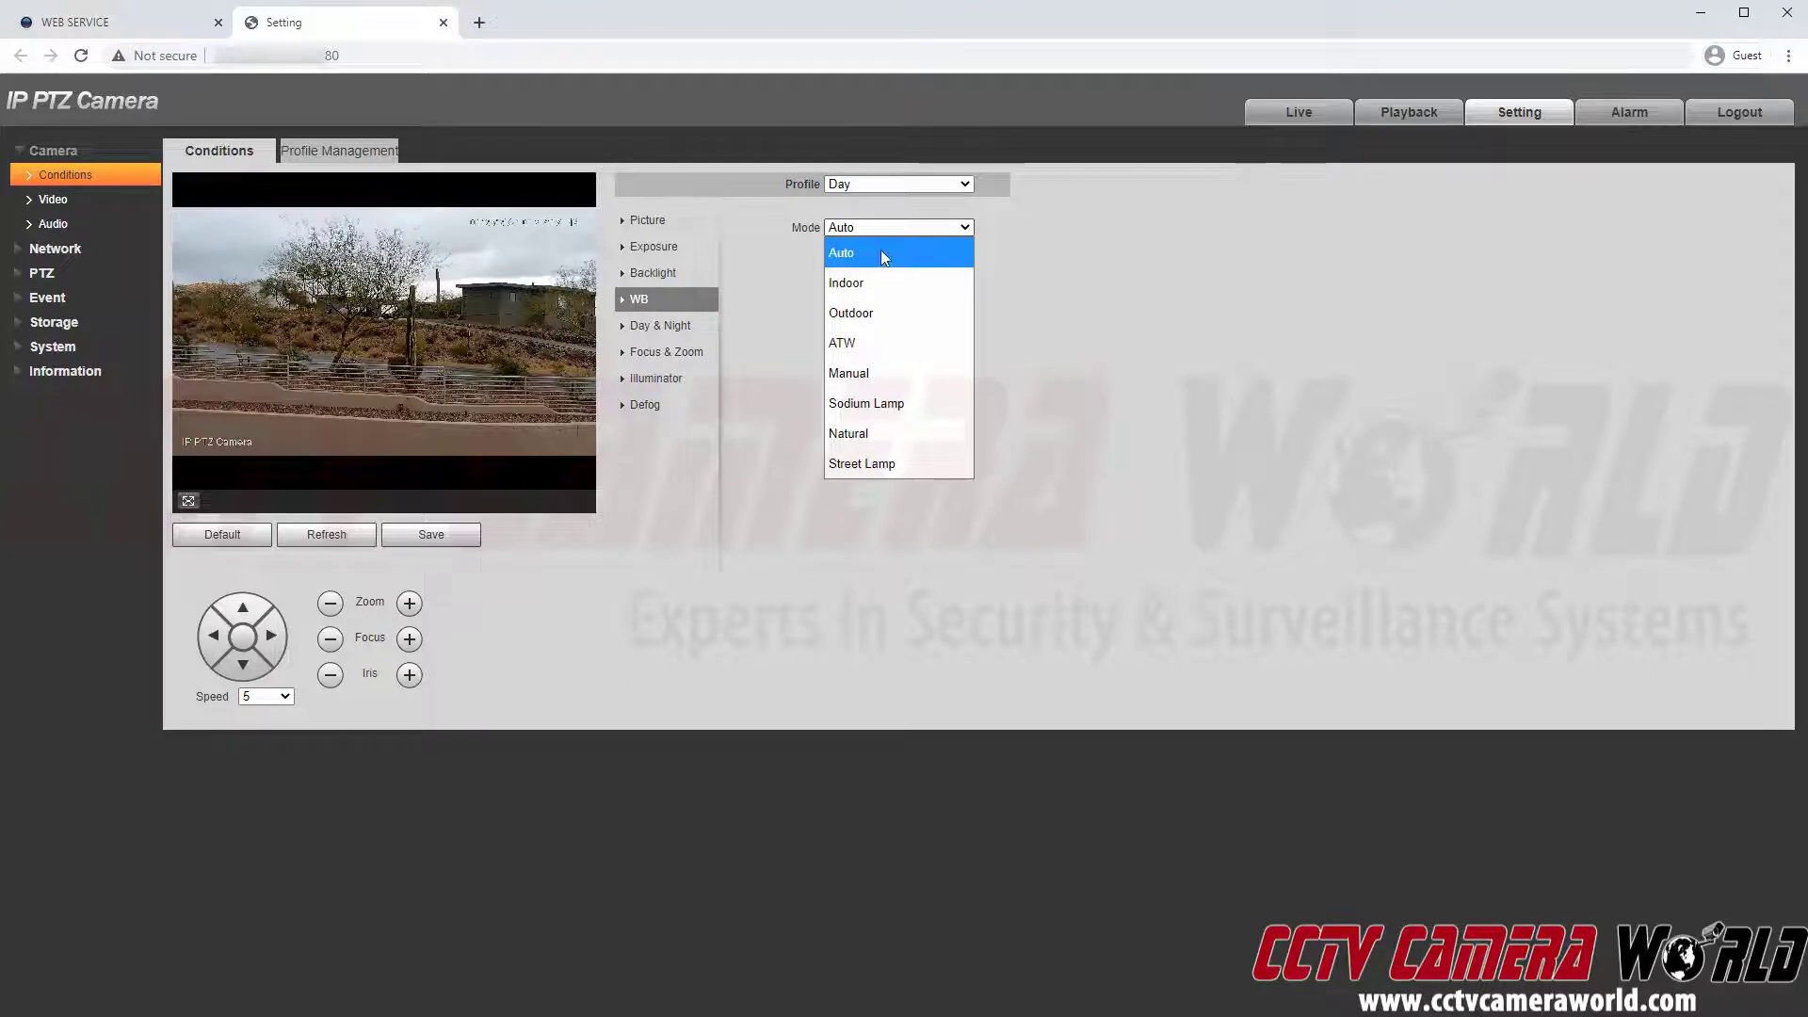
click(1008, 227)
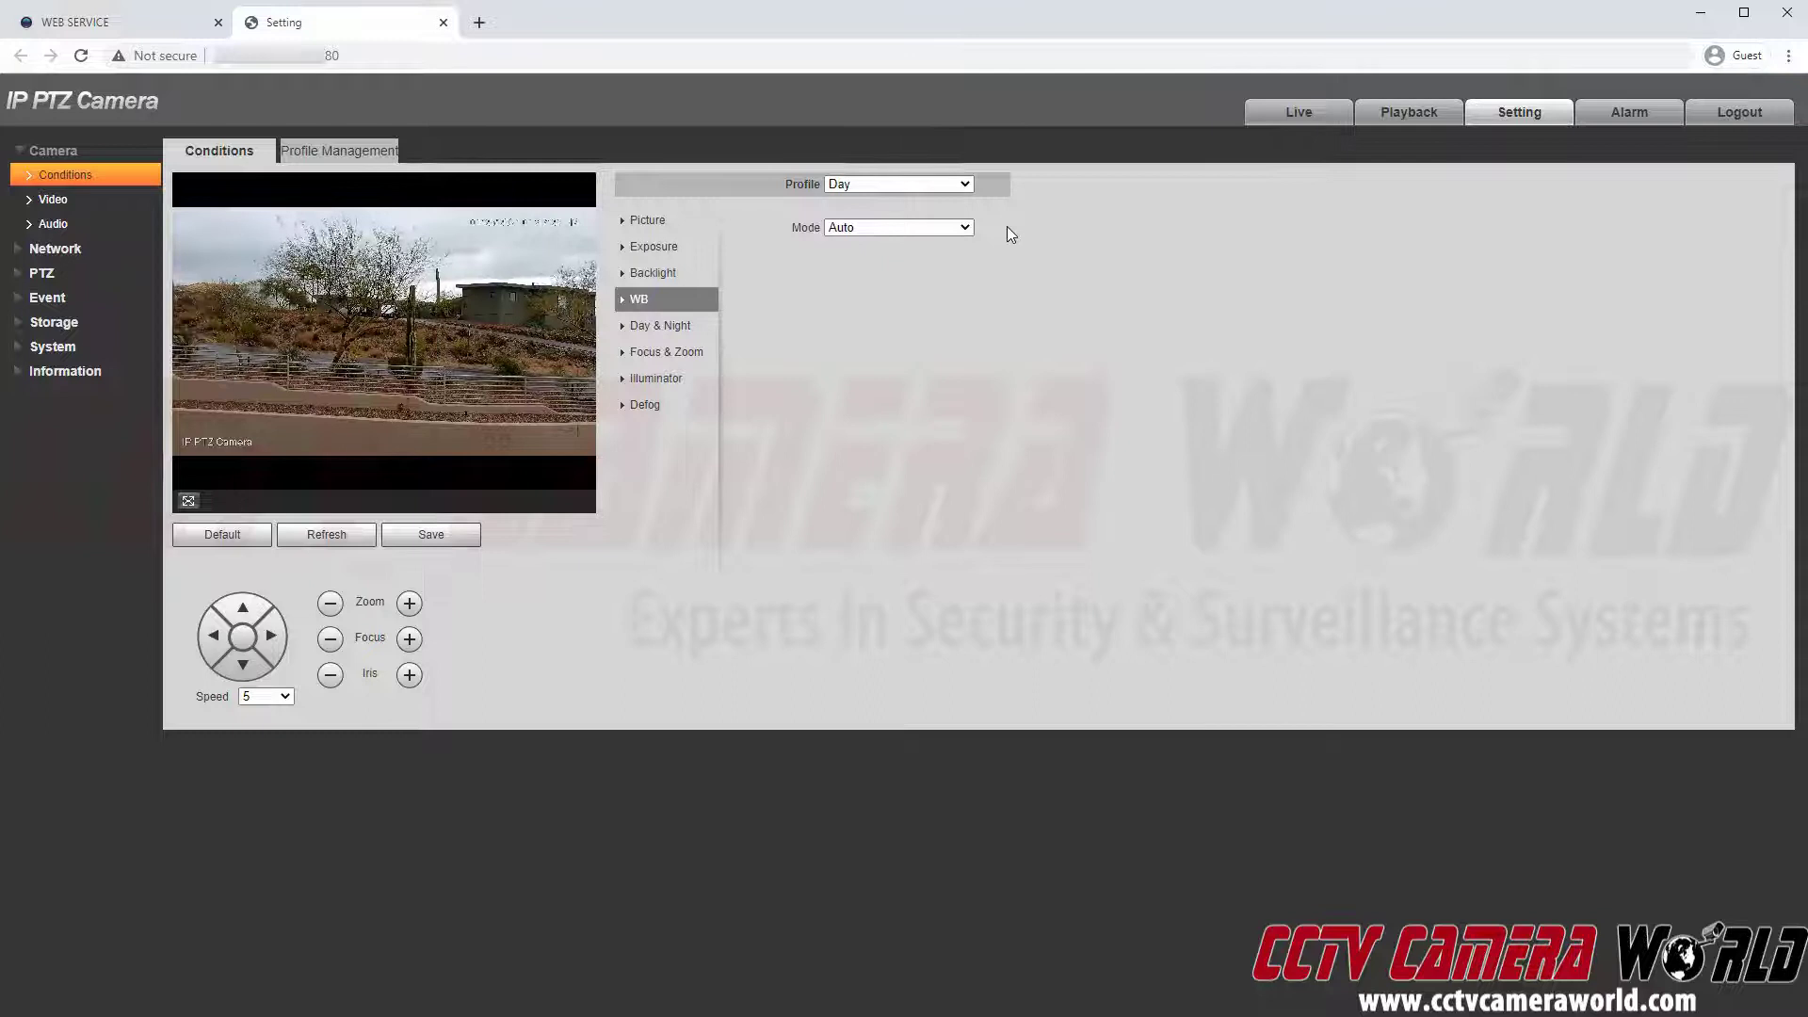
In Day & Night, keep Sensitivity Medium and try Color before returning Mode to Auto
click(700, 337)
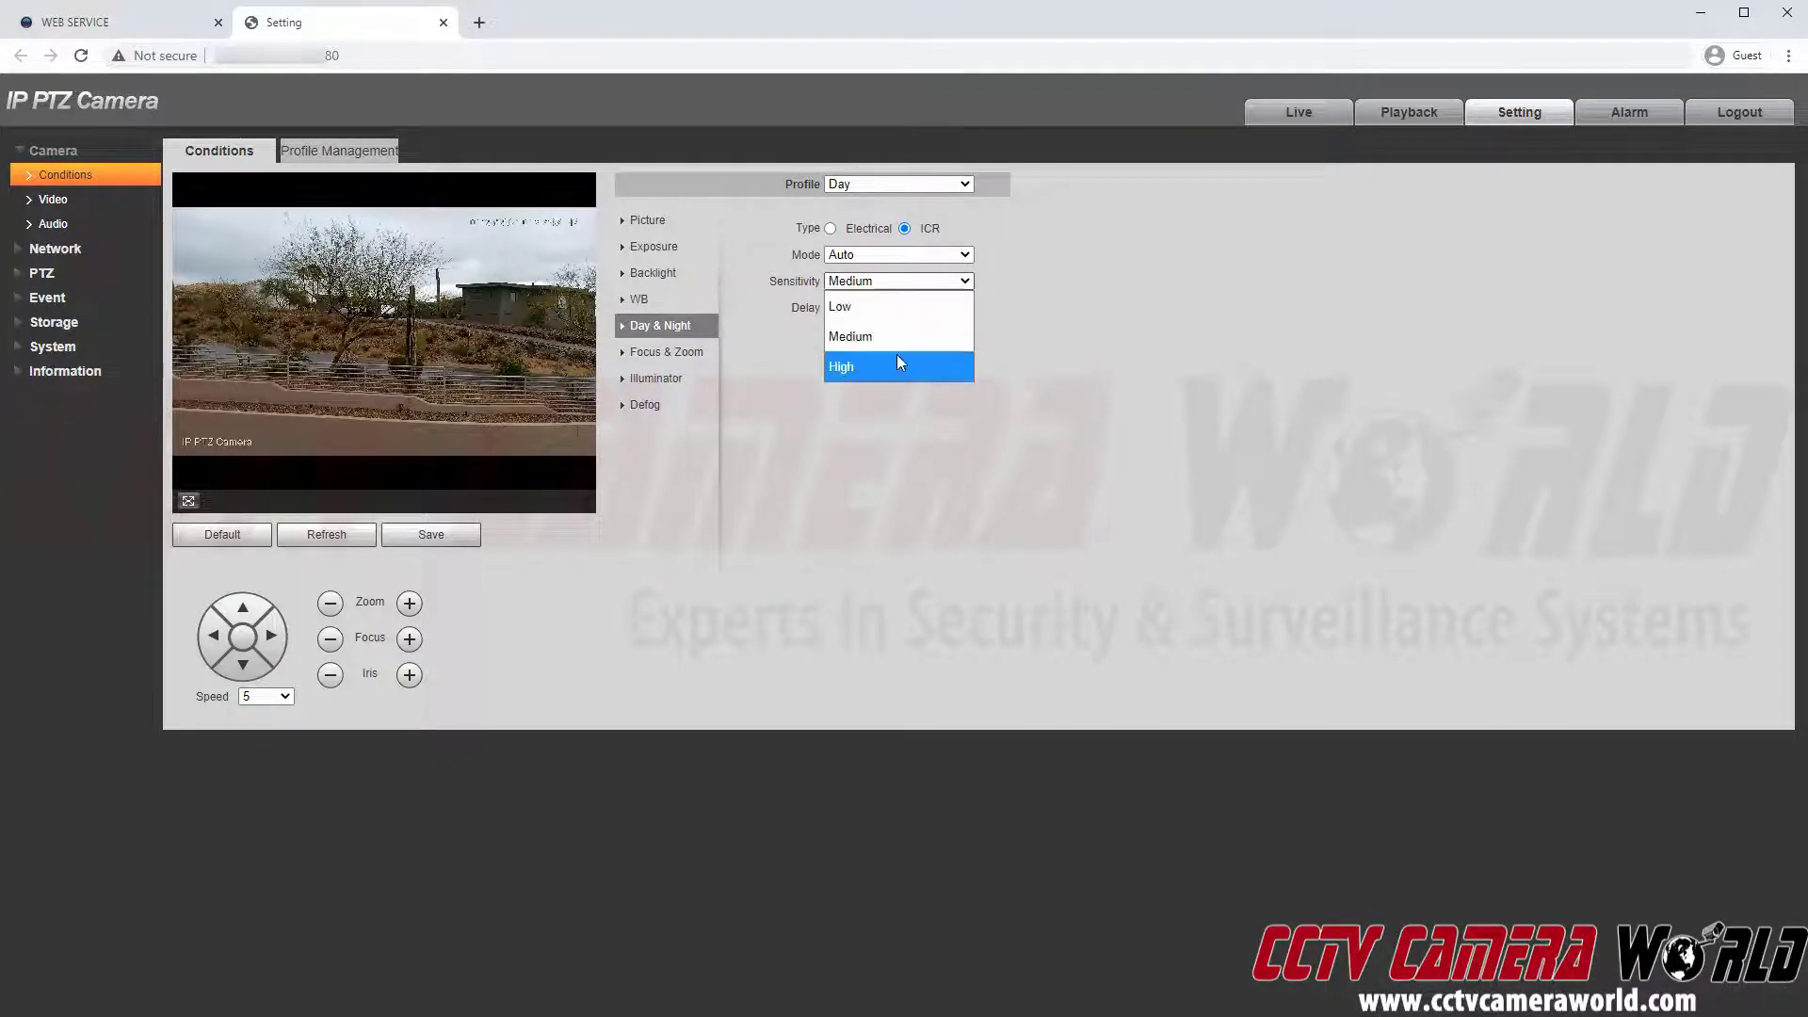
click(1050, 286)
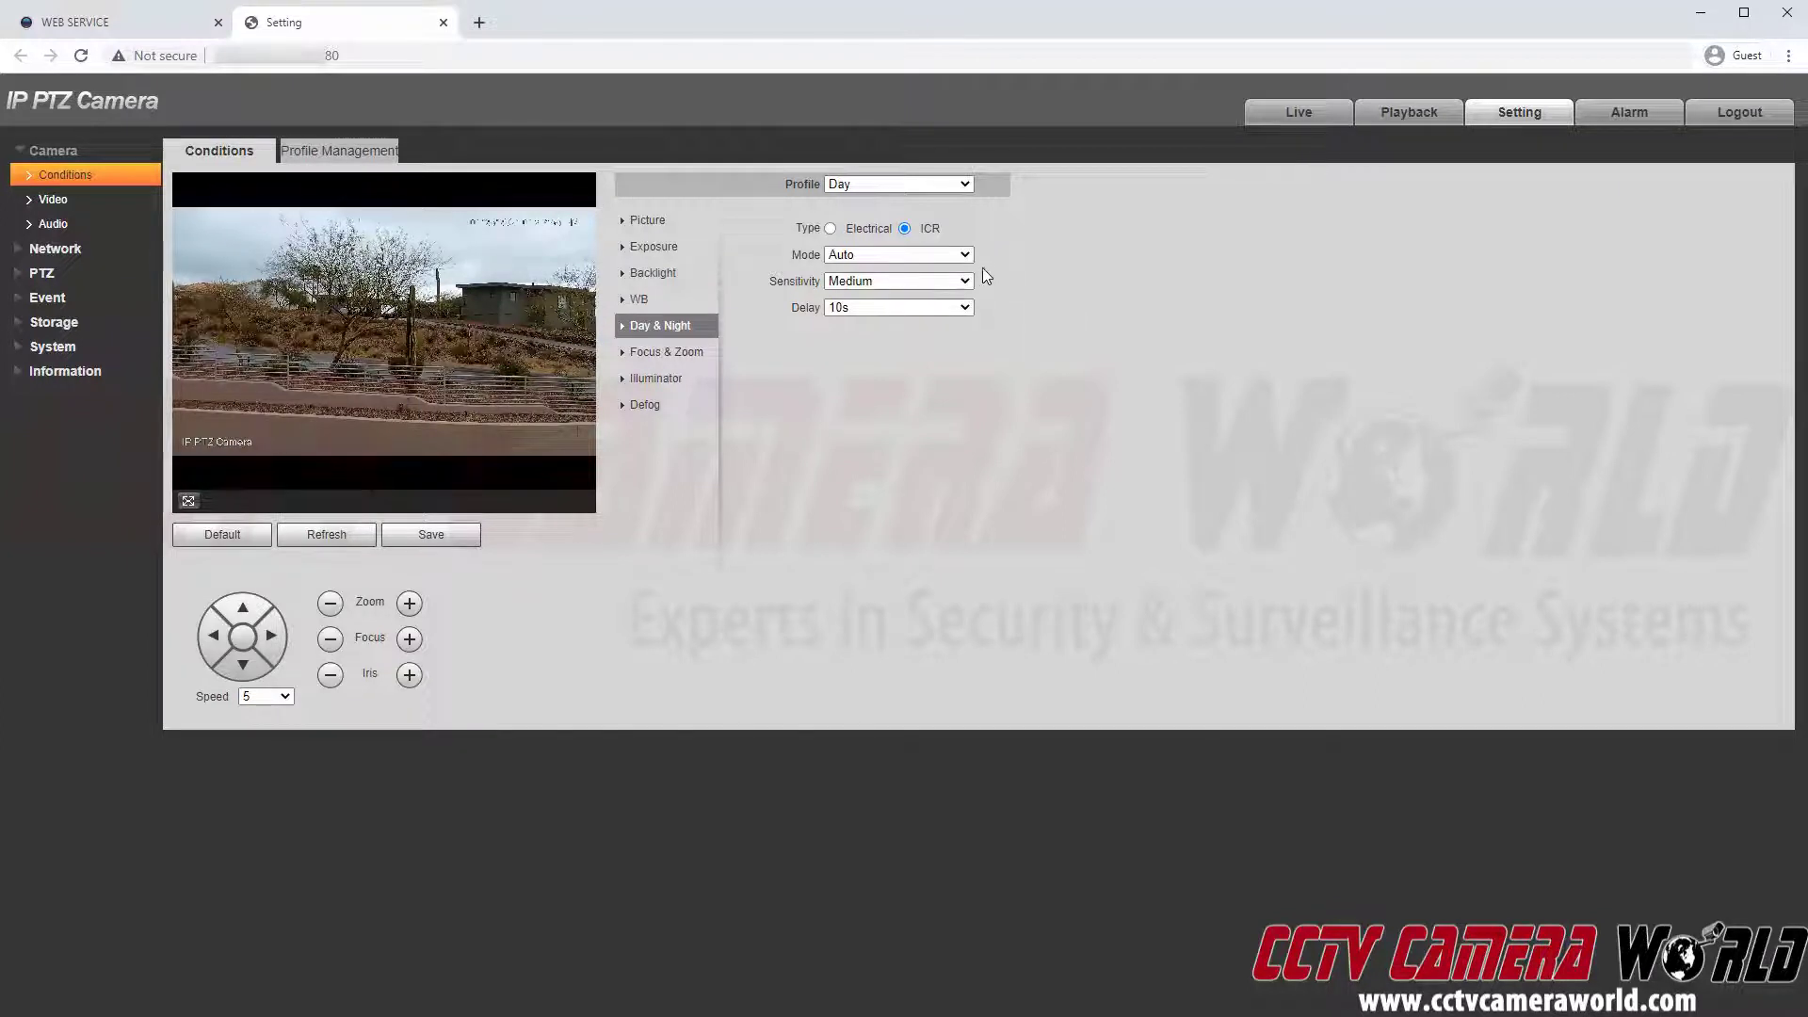
click(954, 260)
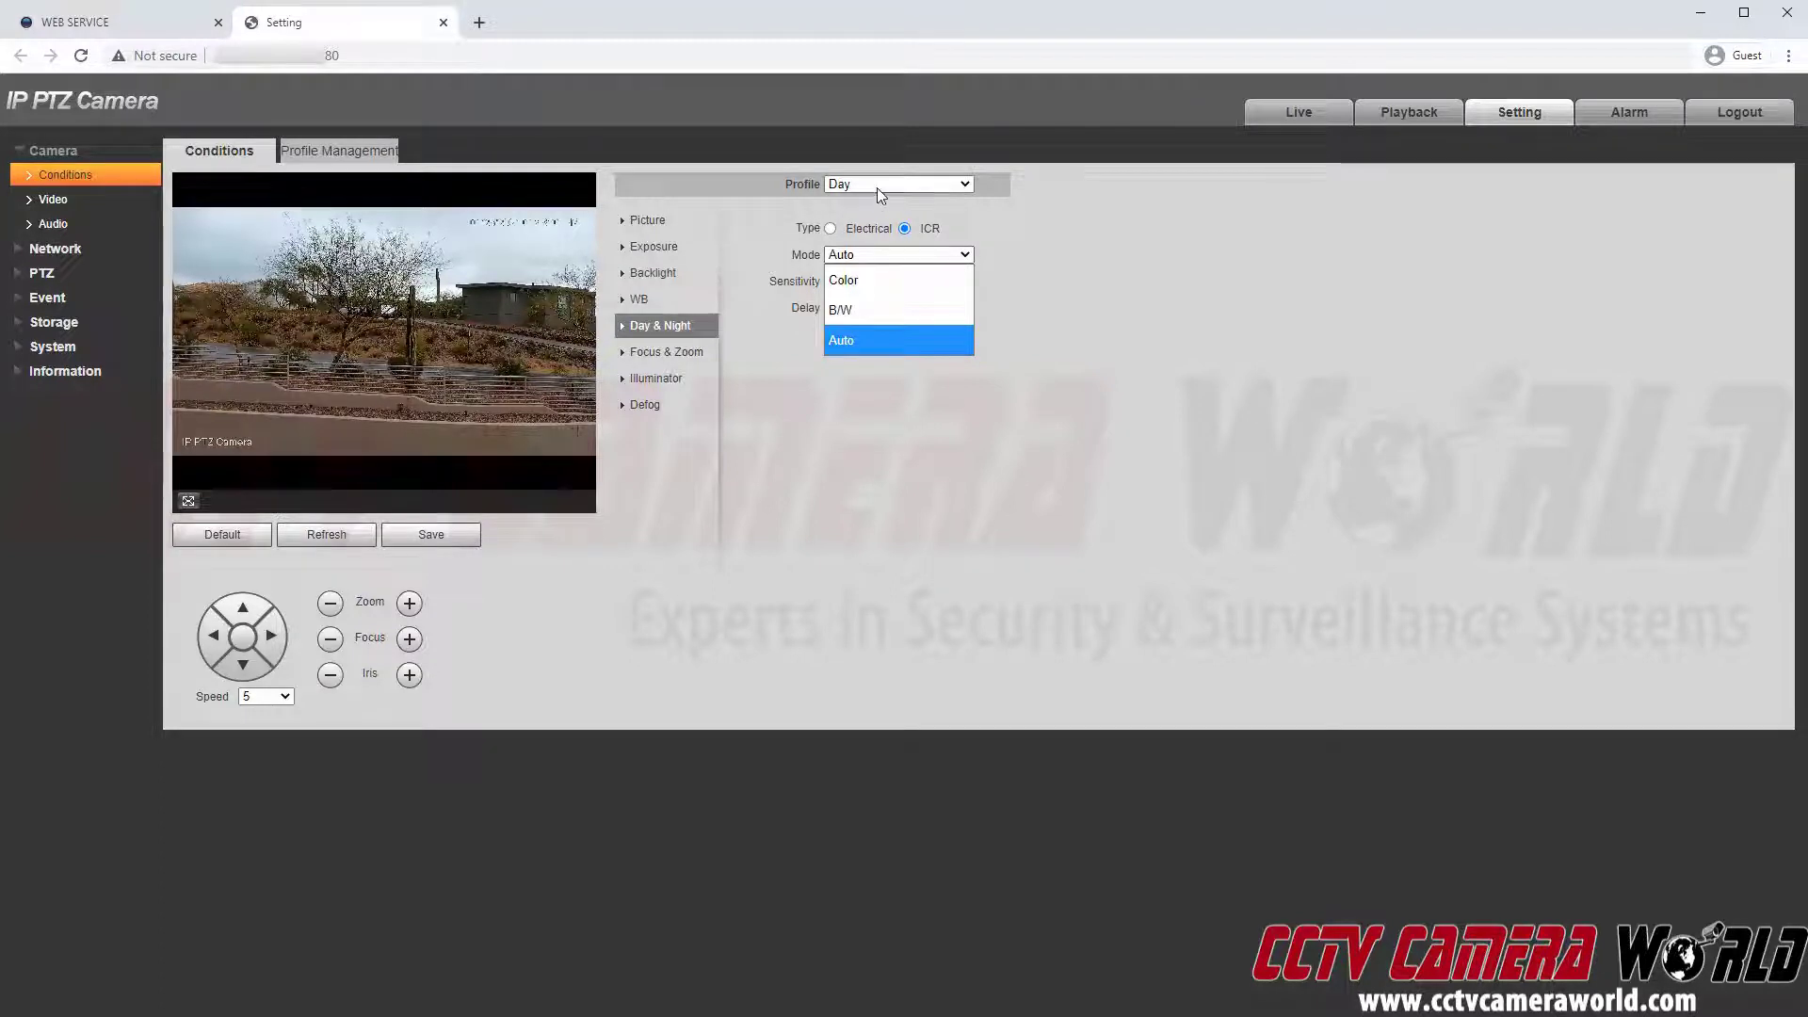
click(867, 278)
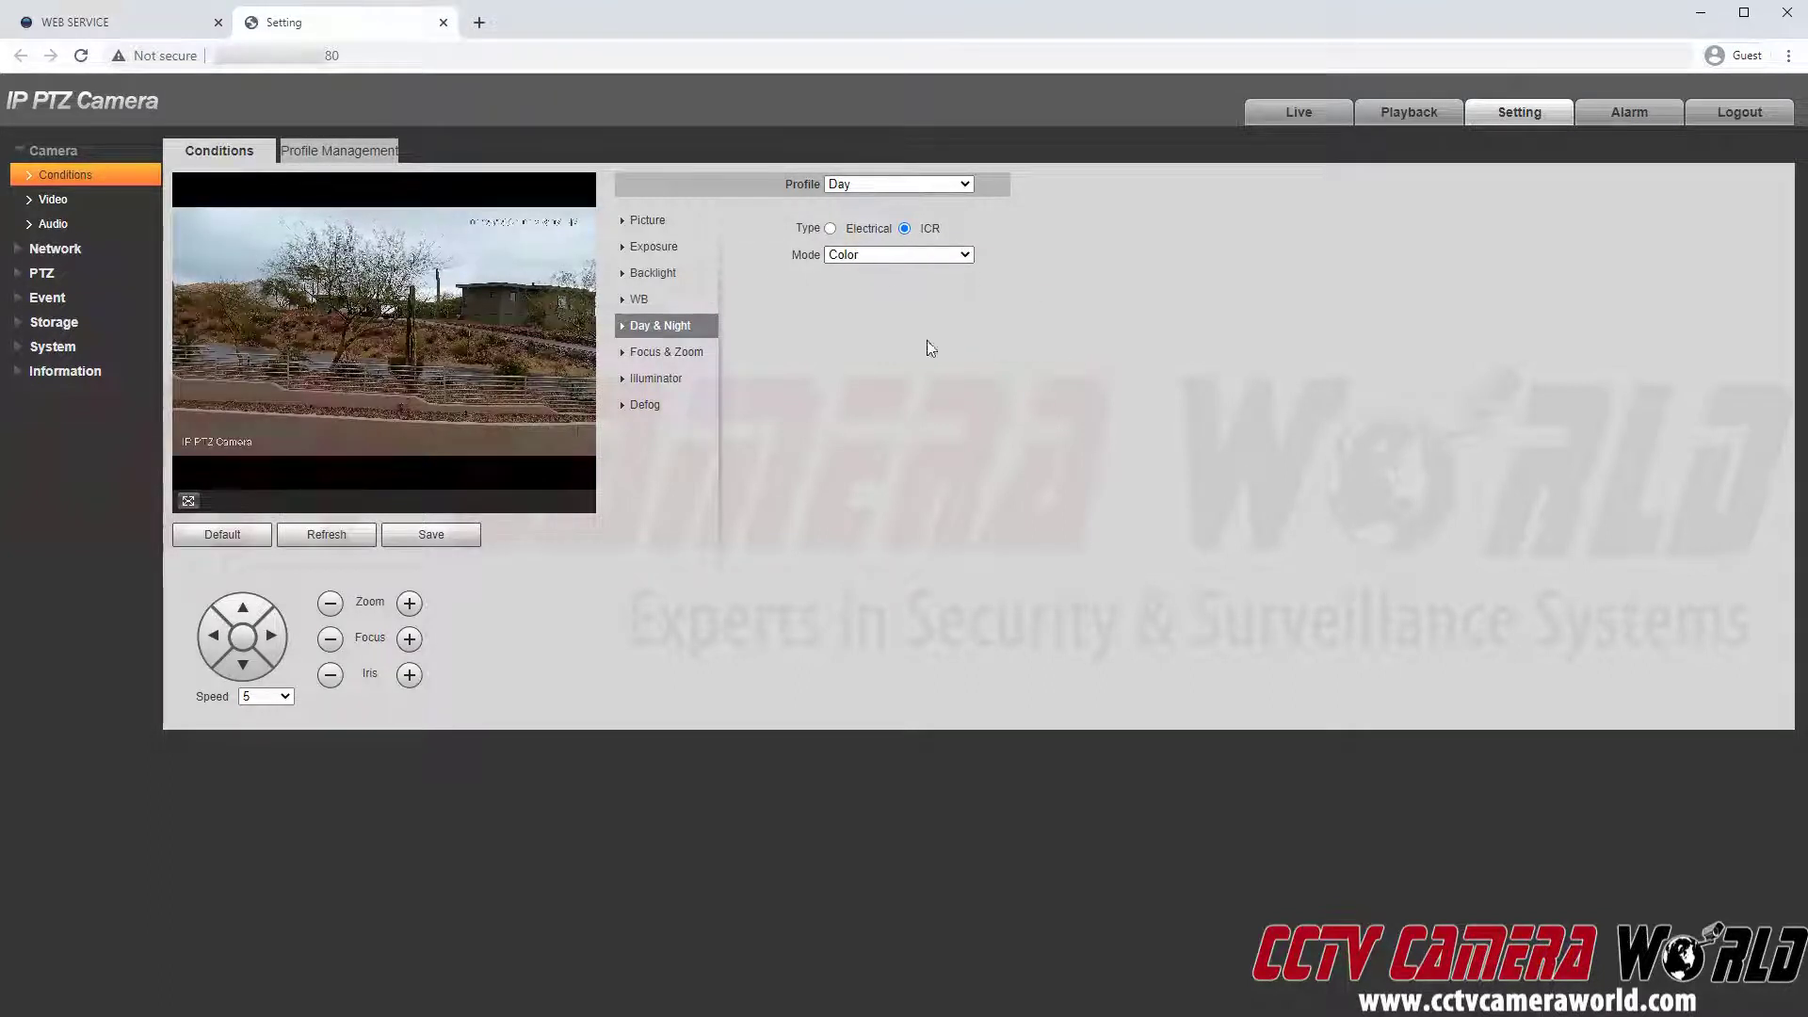
click(910, 256)
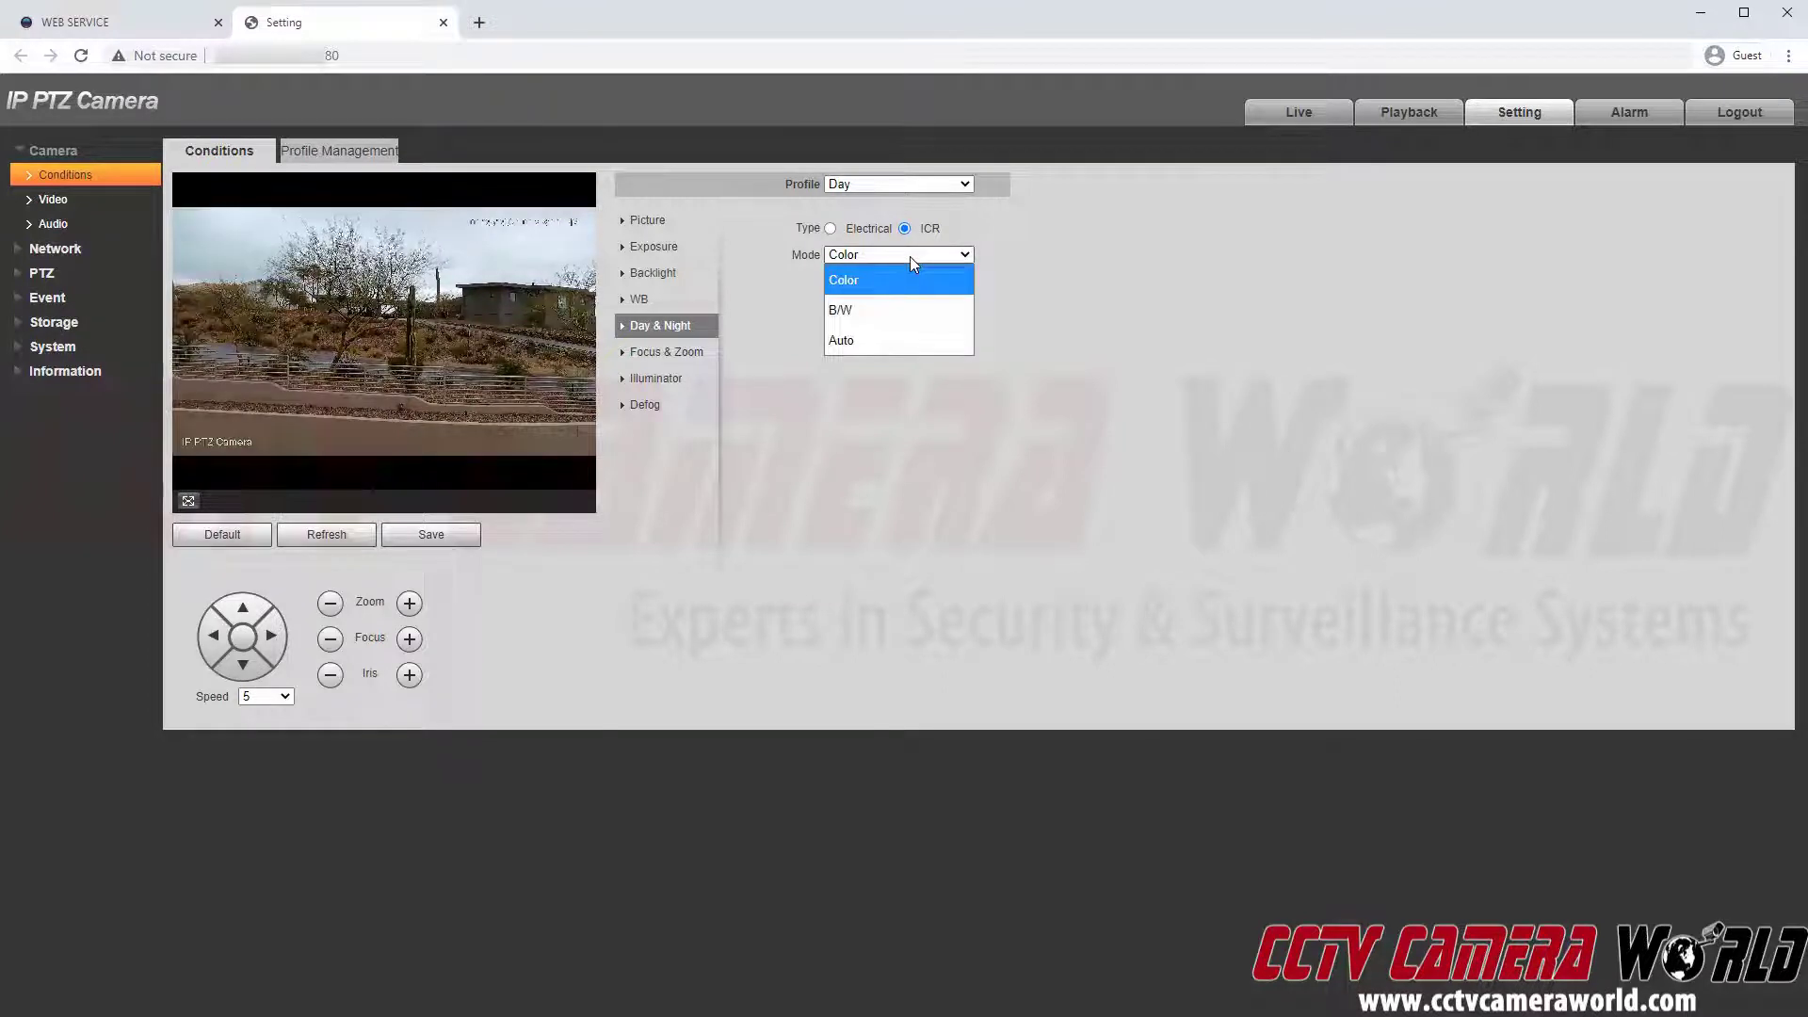
click(901, 339)
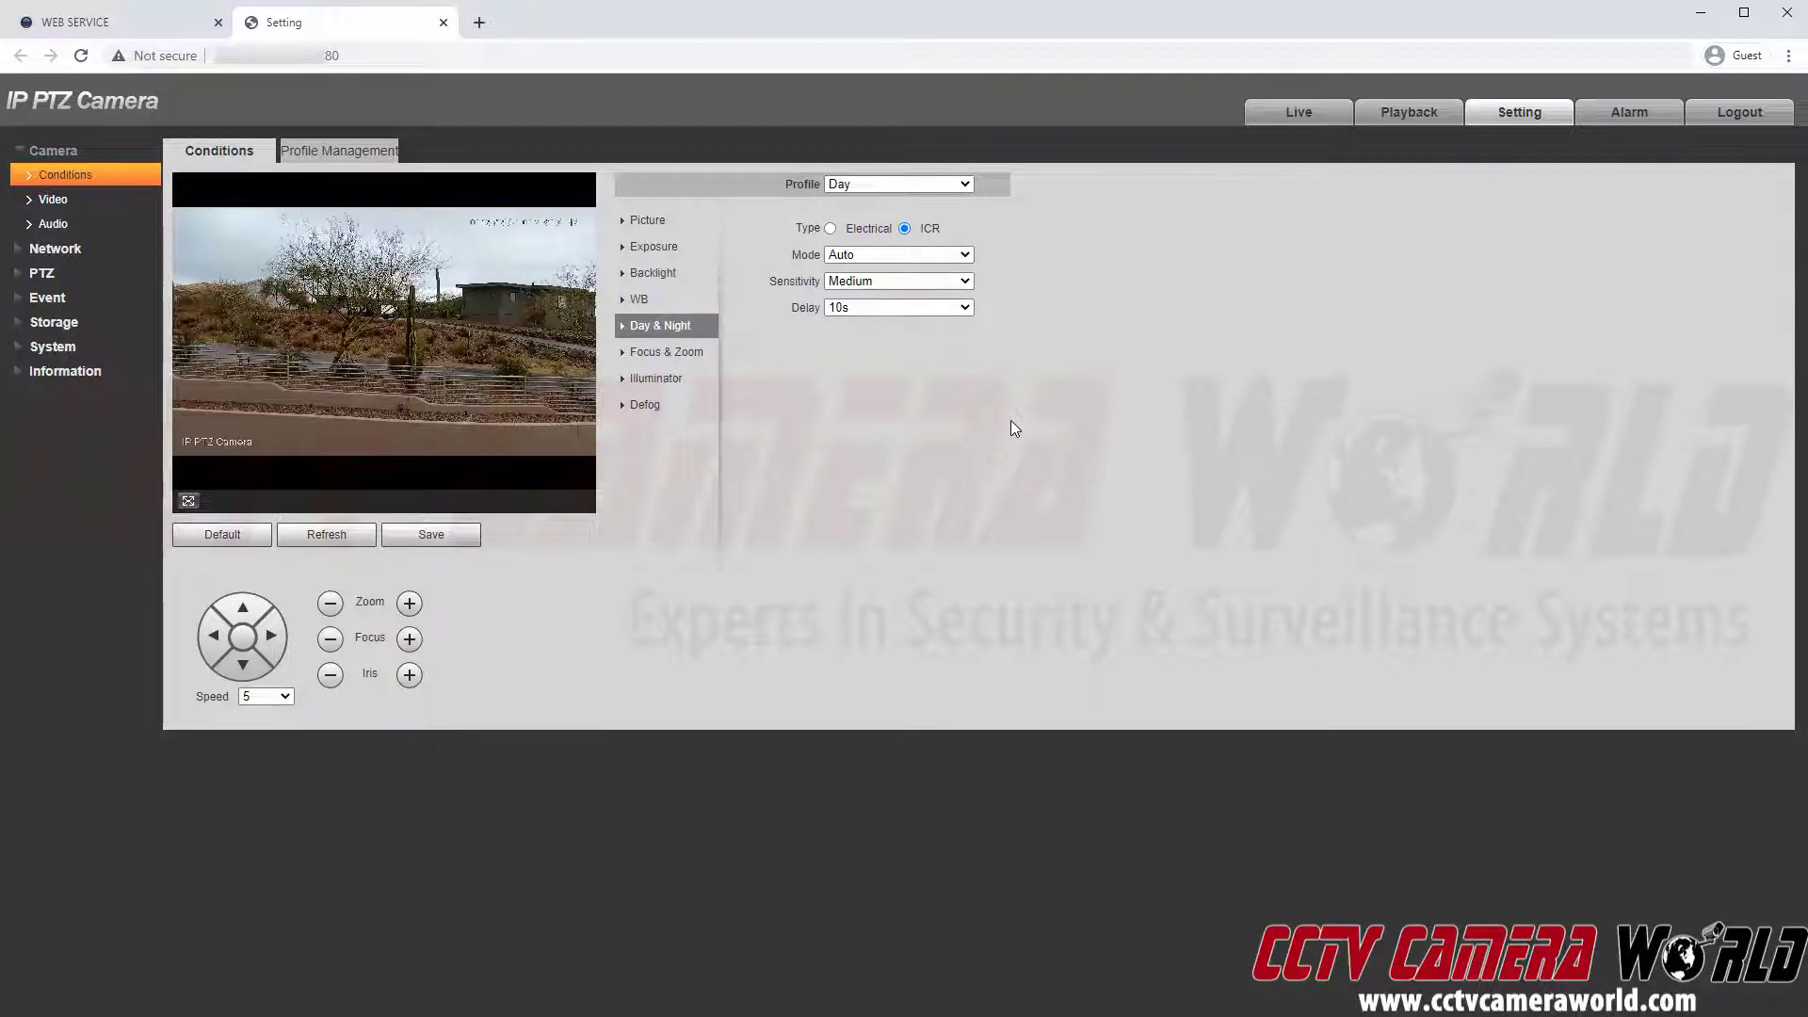
View Focus & Zoom, then cycle Illuminator through Manual and SmartIR back to ZoomPrio
click(679, 354)
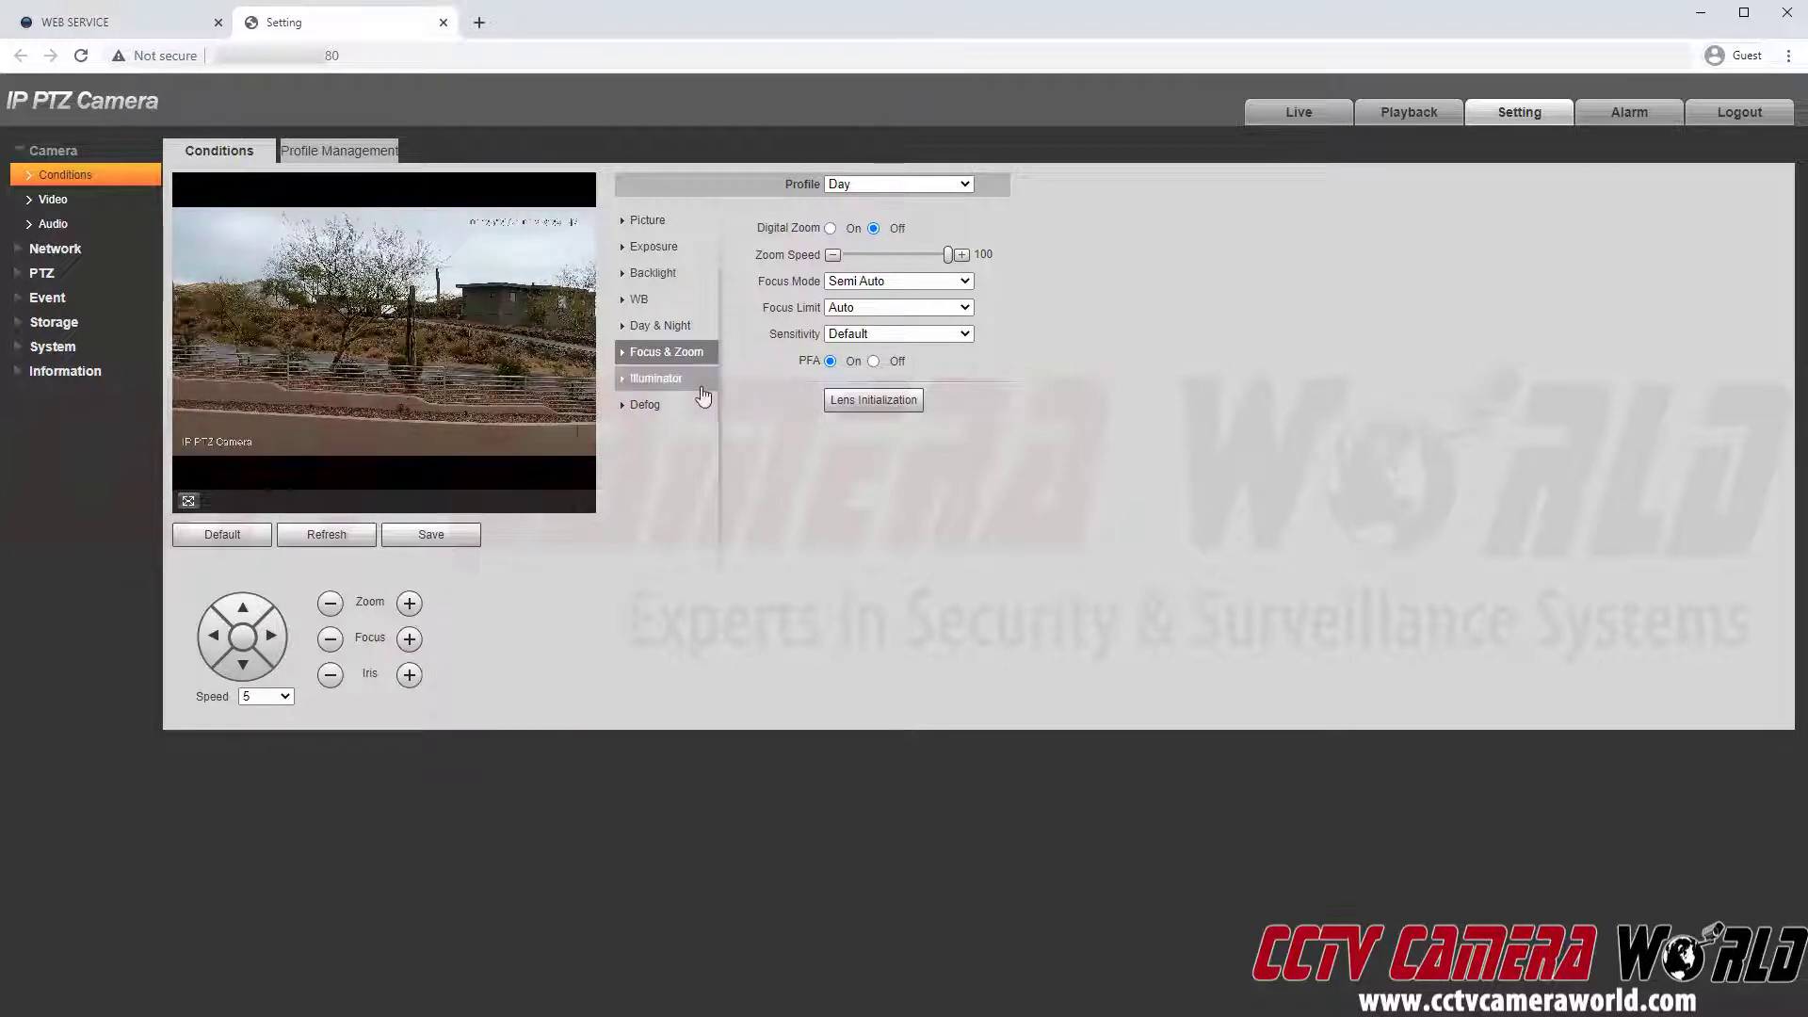
click(702, 381)
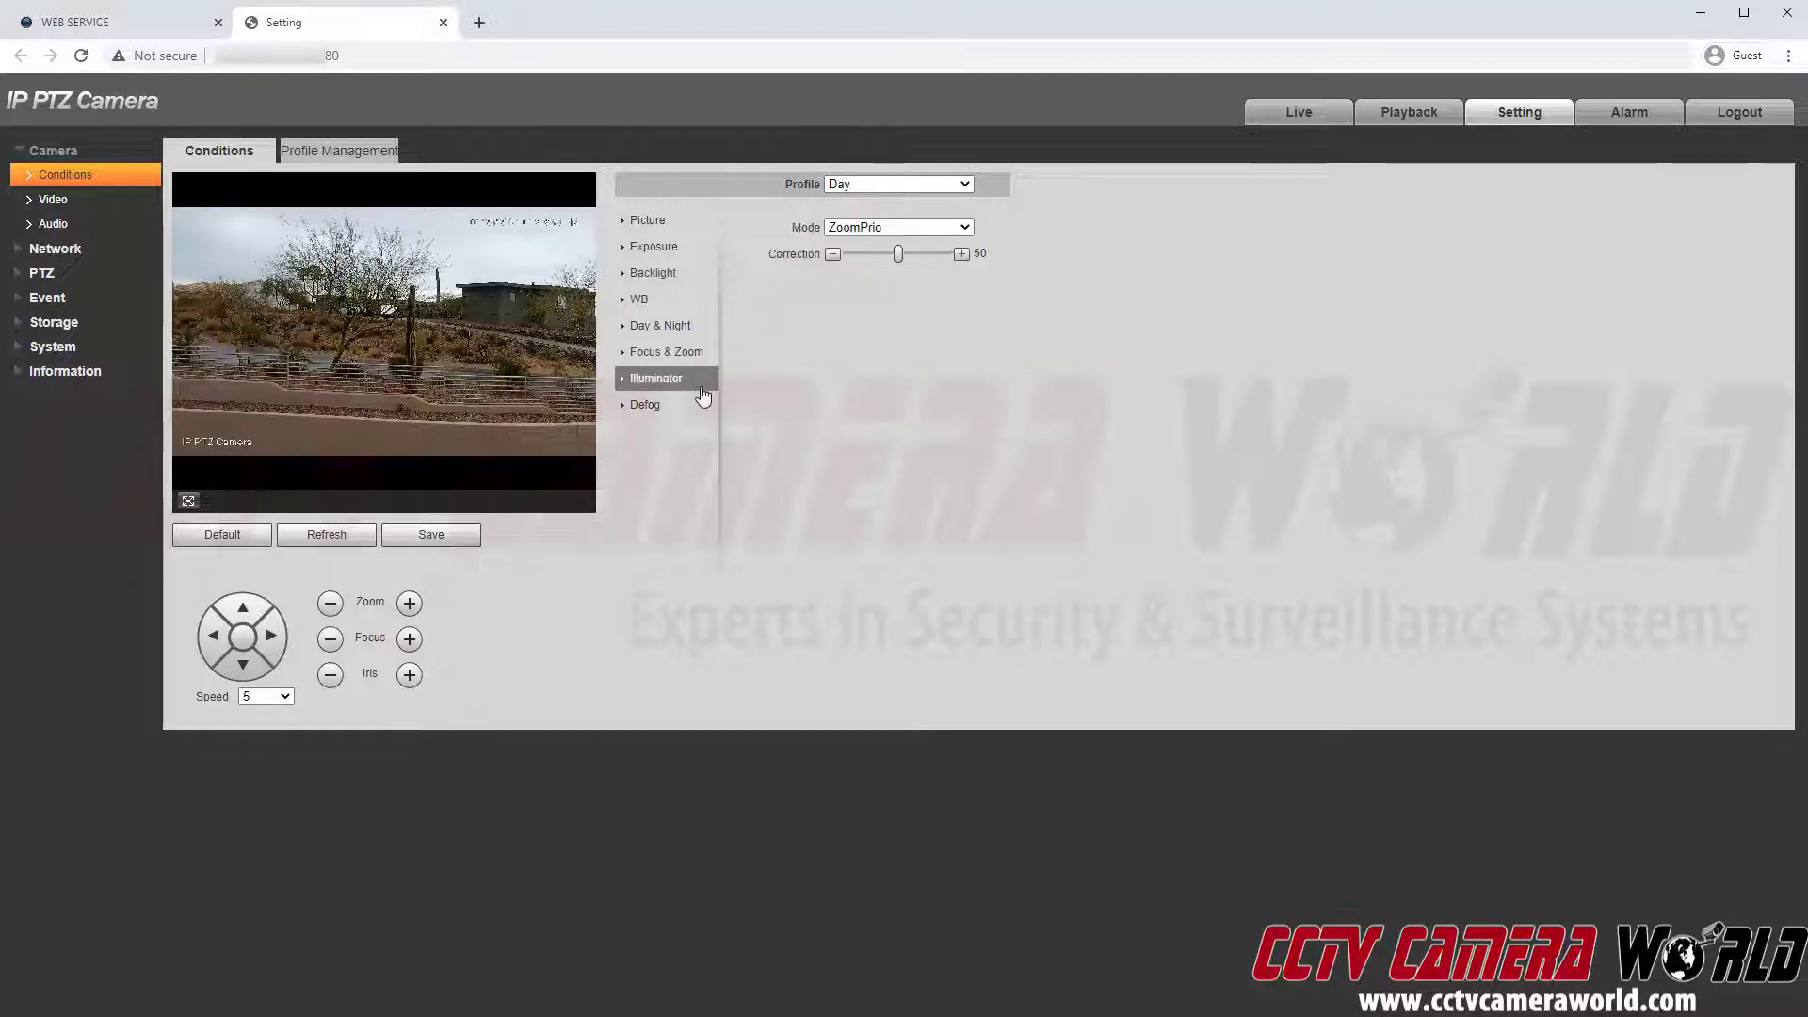
click(880, 231)
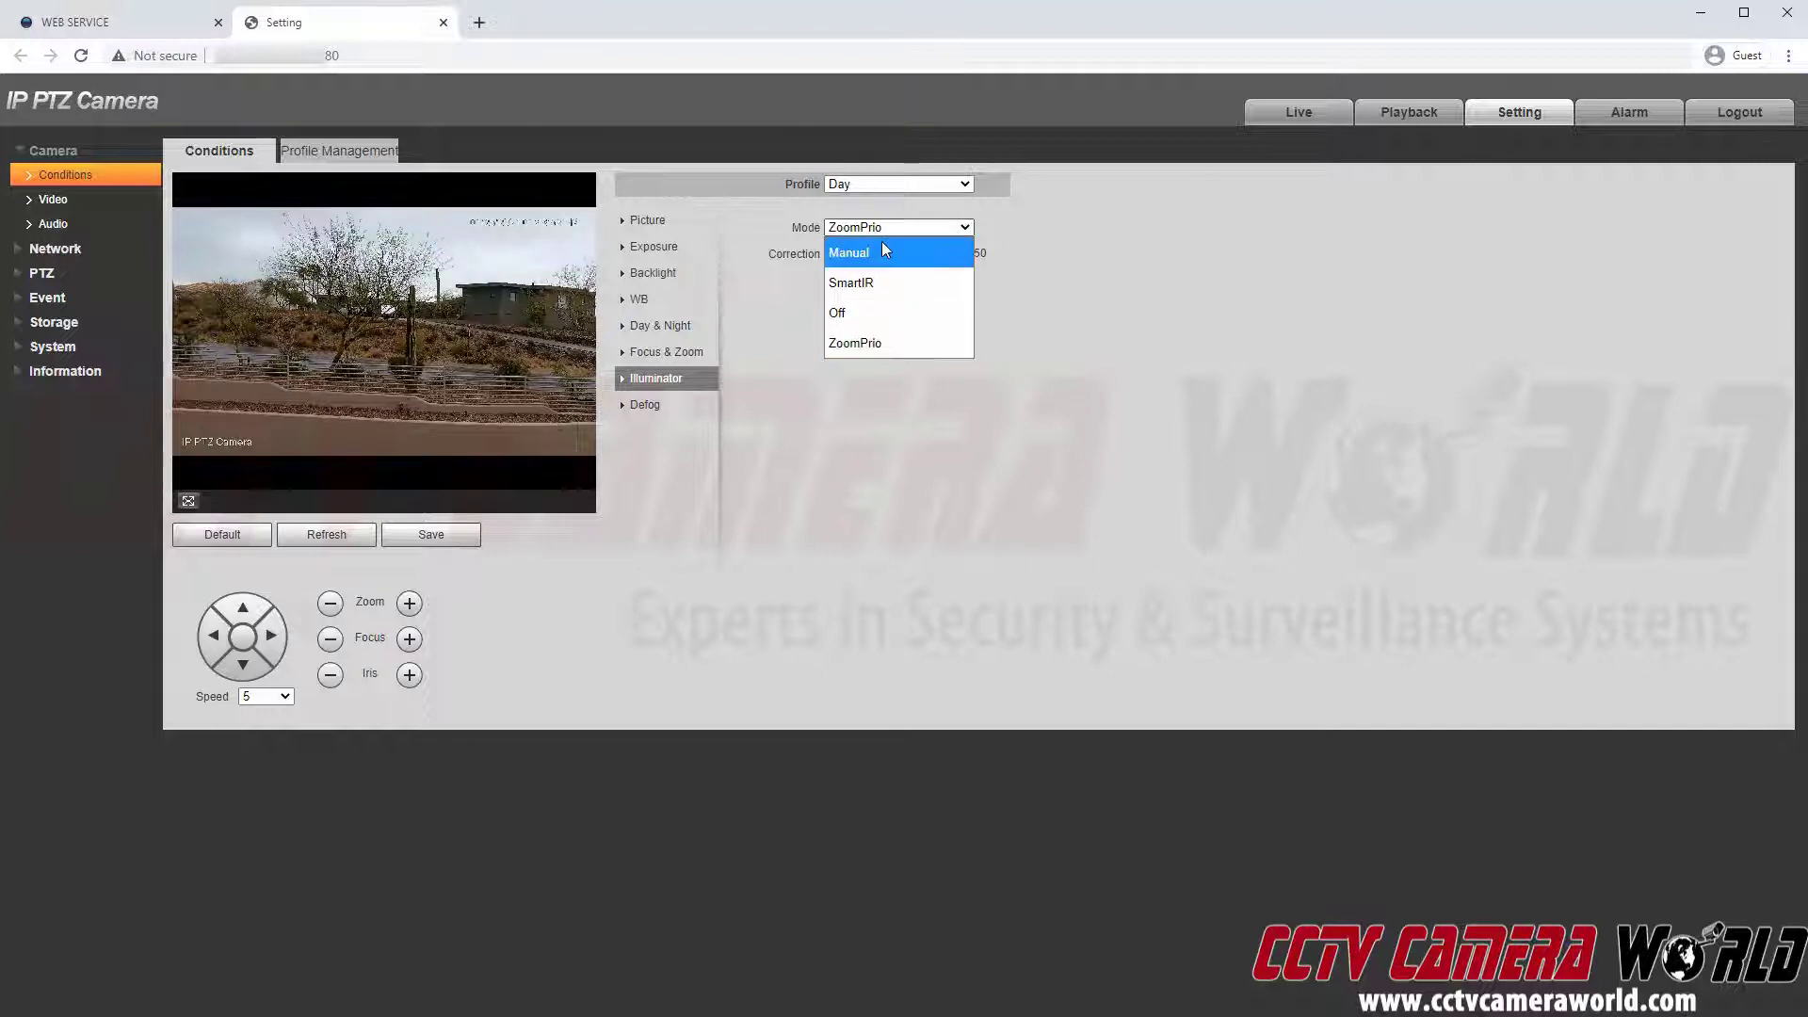
click(882, 249)
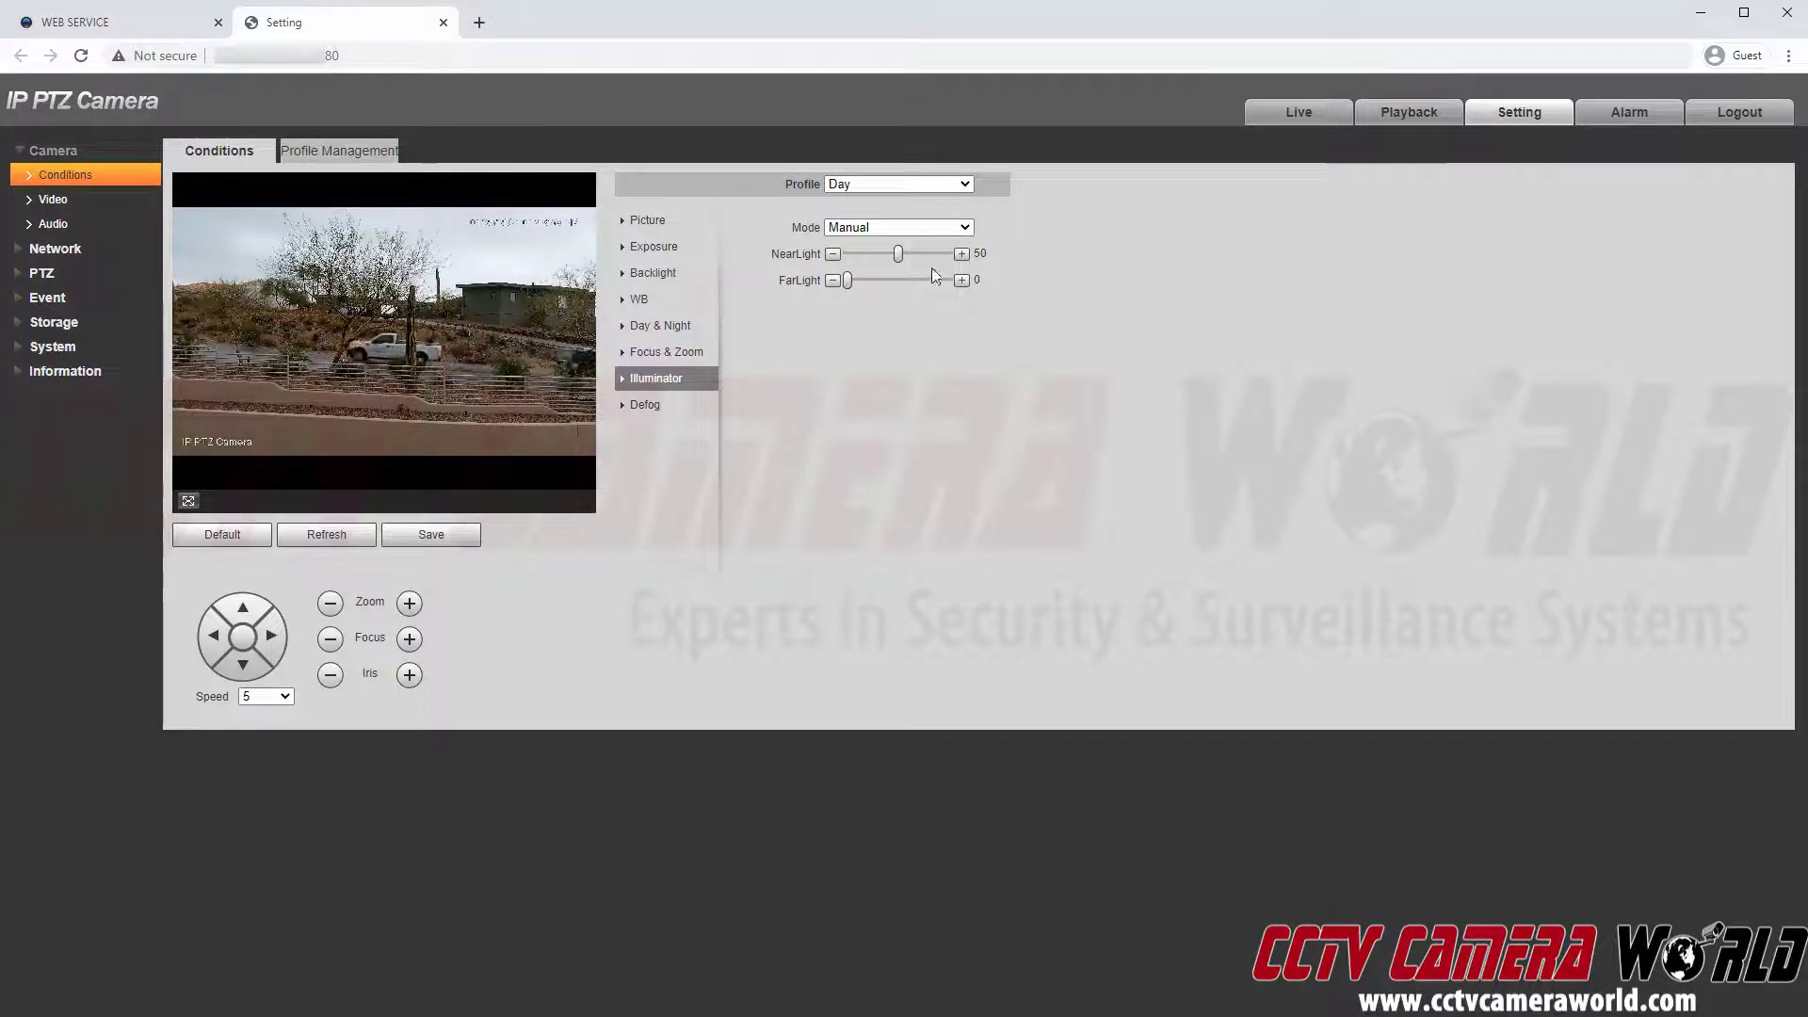
click(932, 228)
click(927, 273)
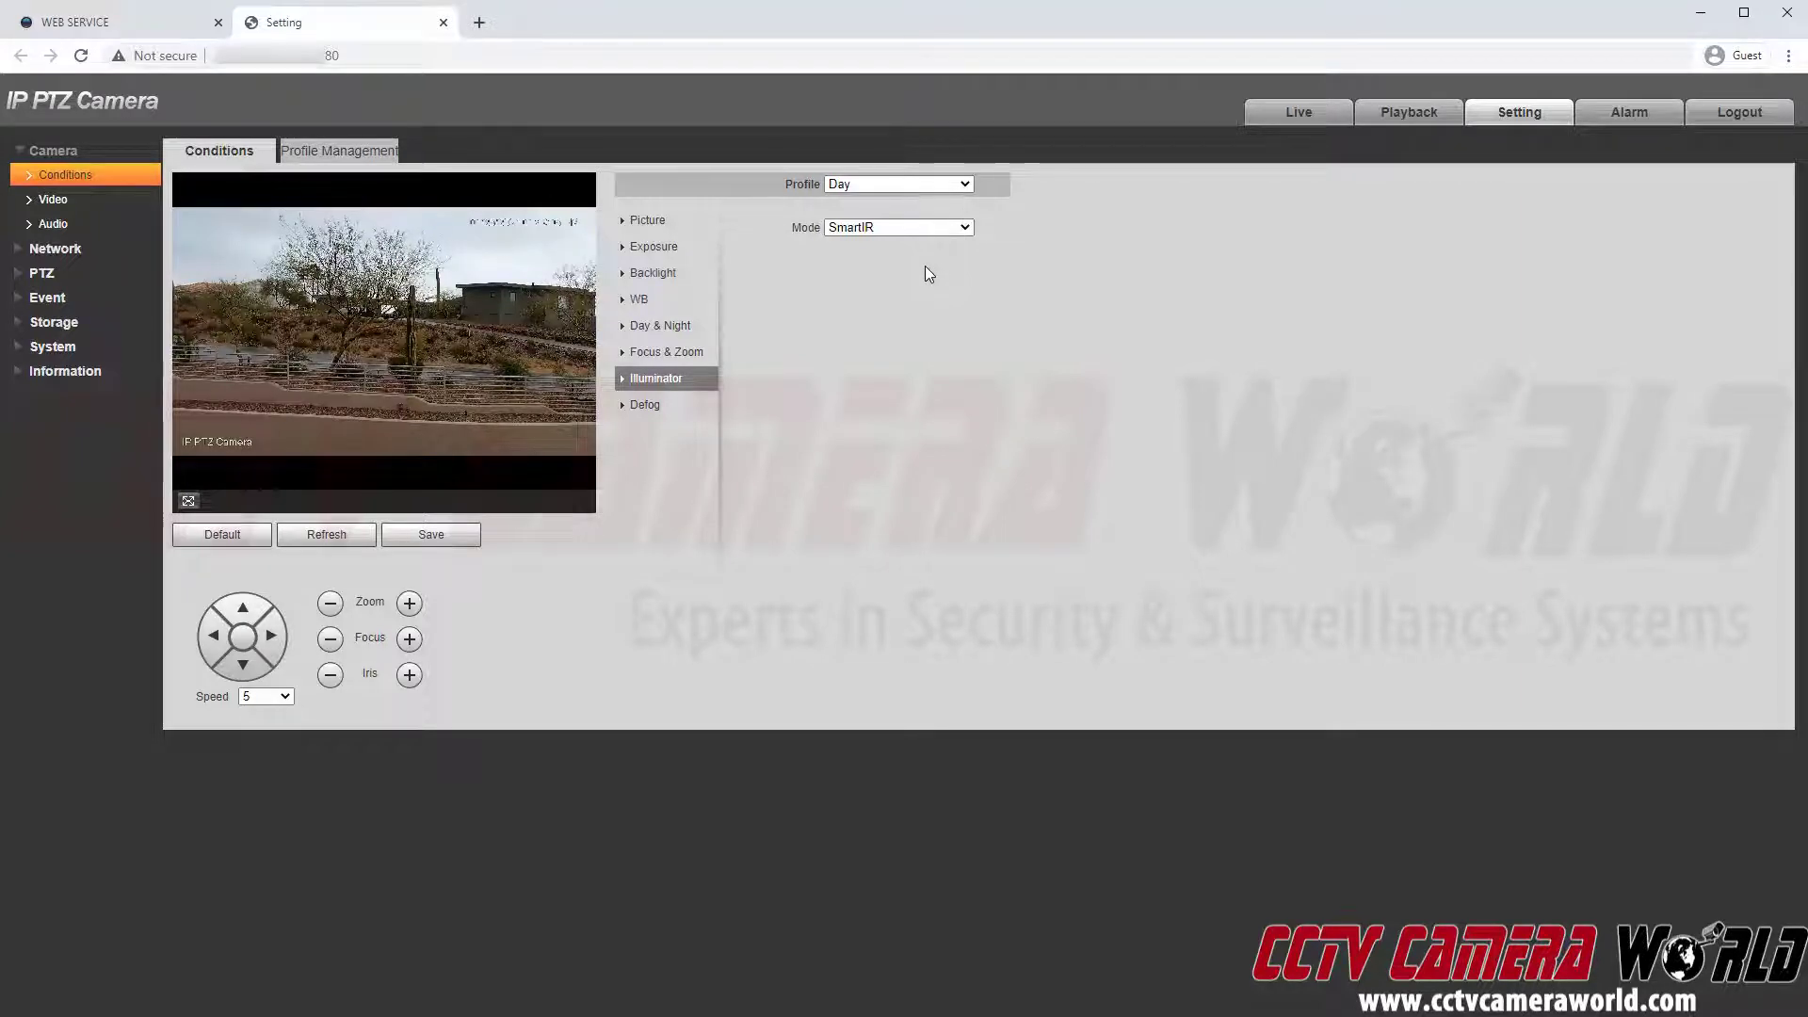
click(938, 228)
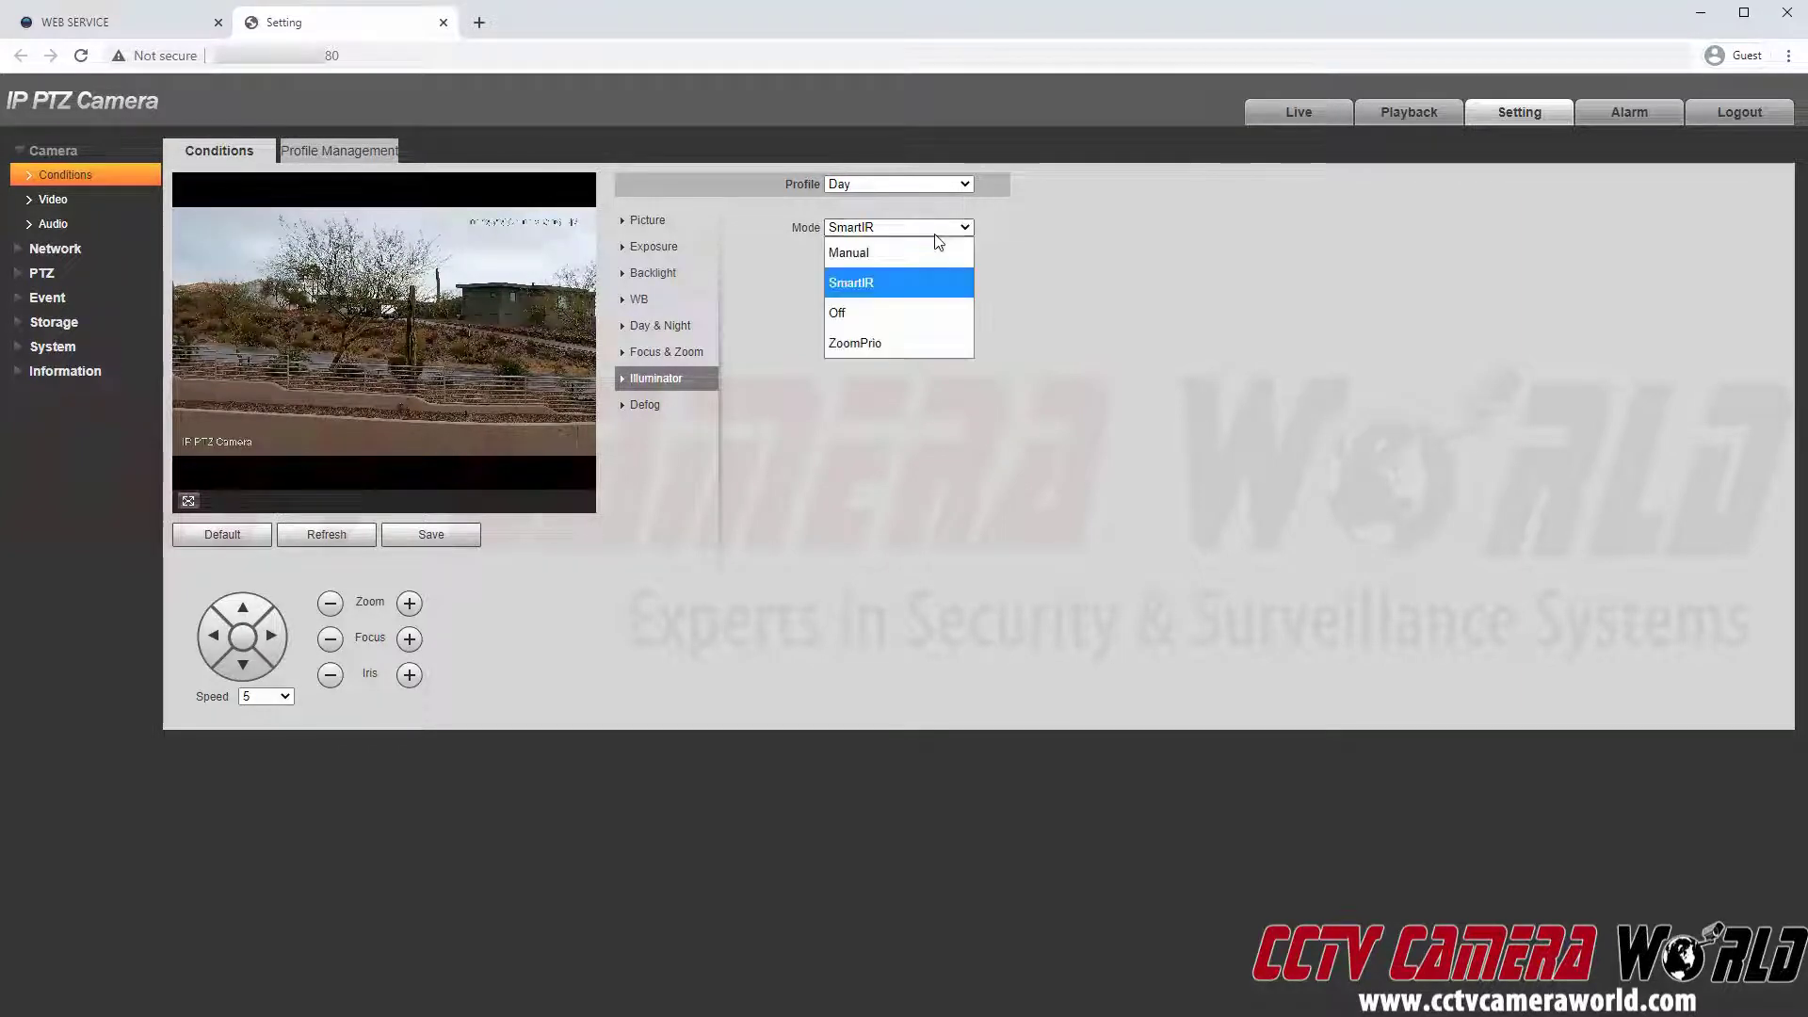
click(912, 343)
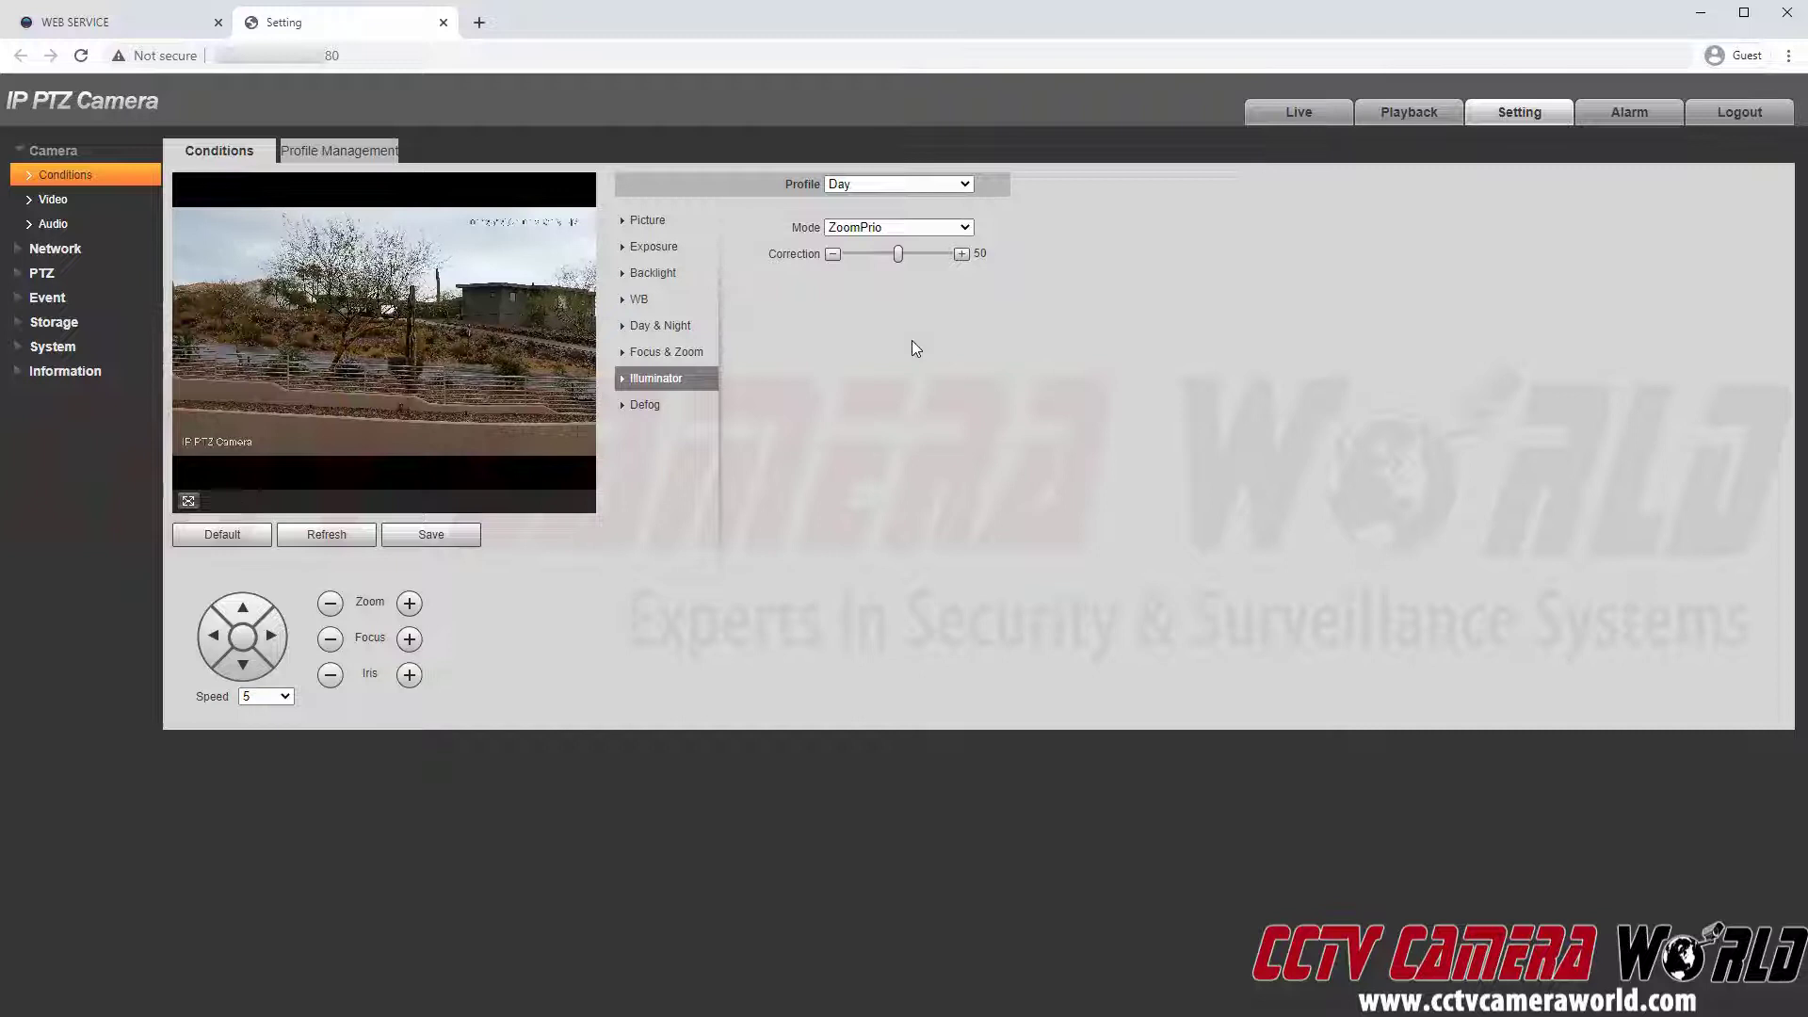
click(702, 407)
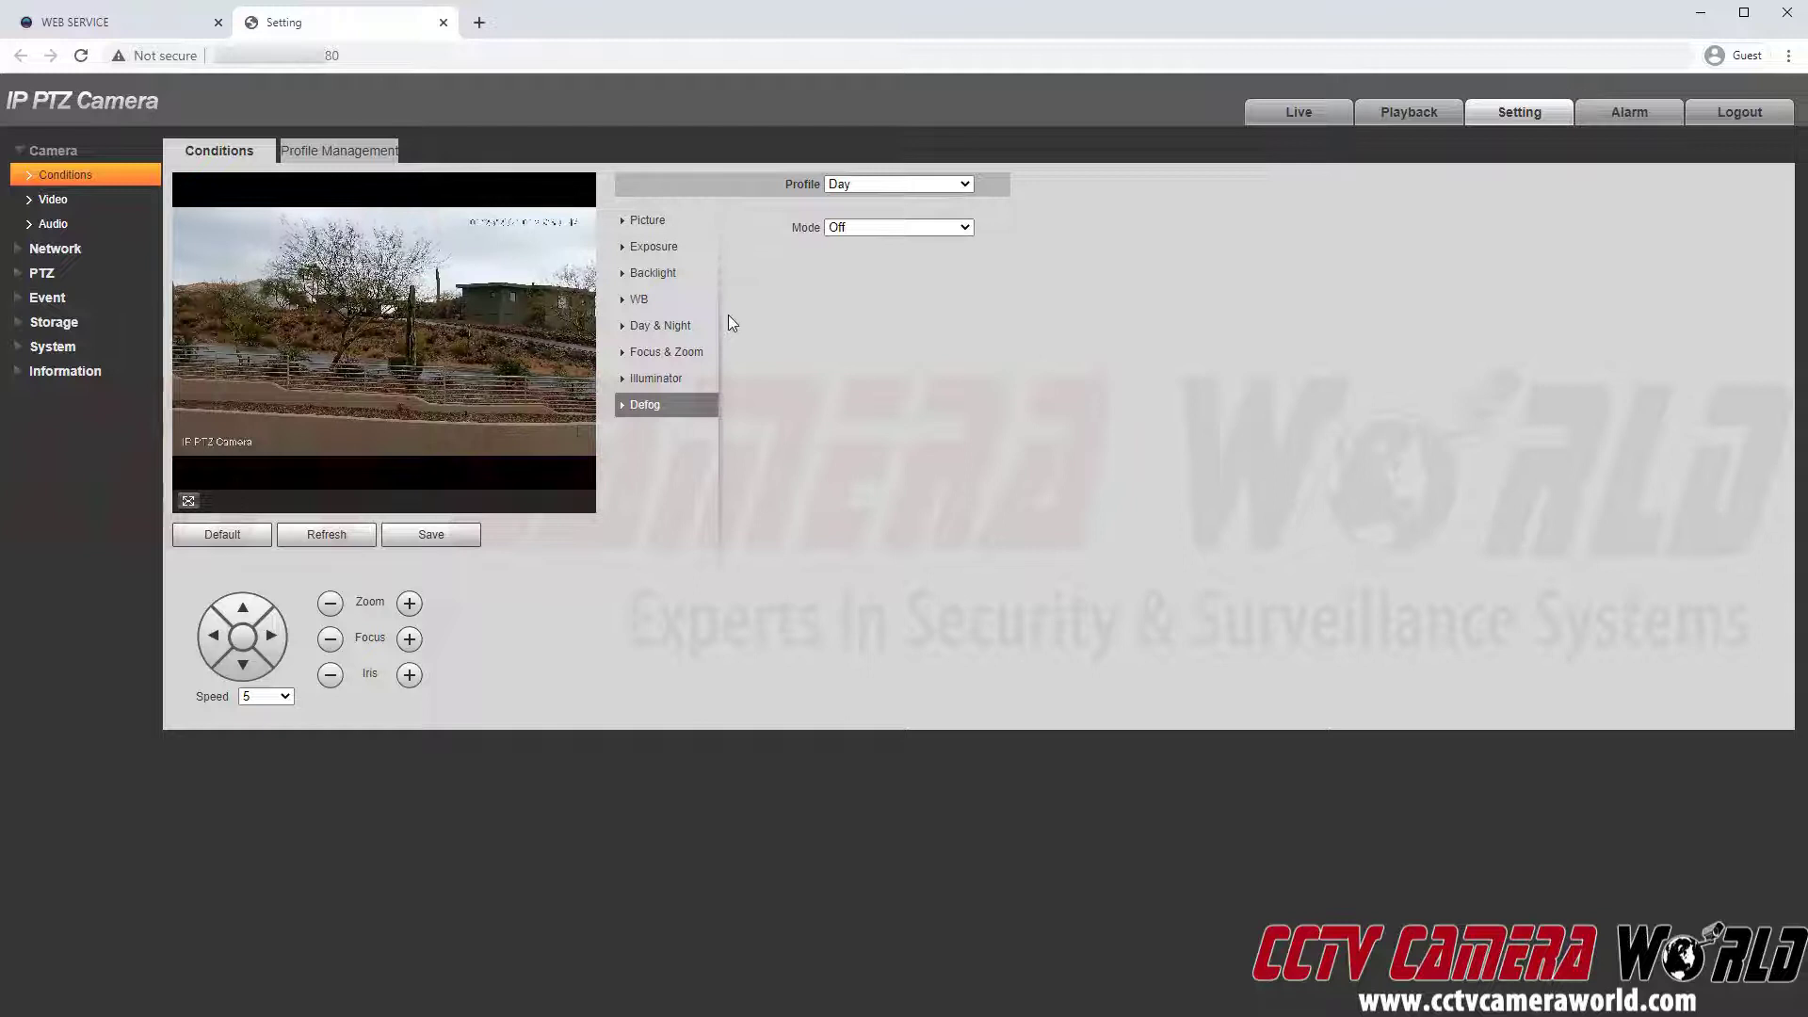
click(697, 330)
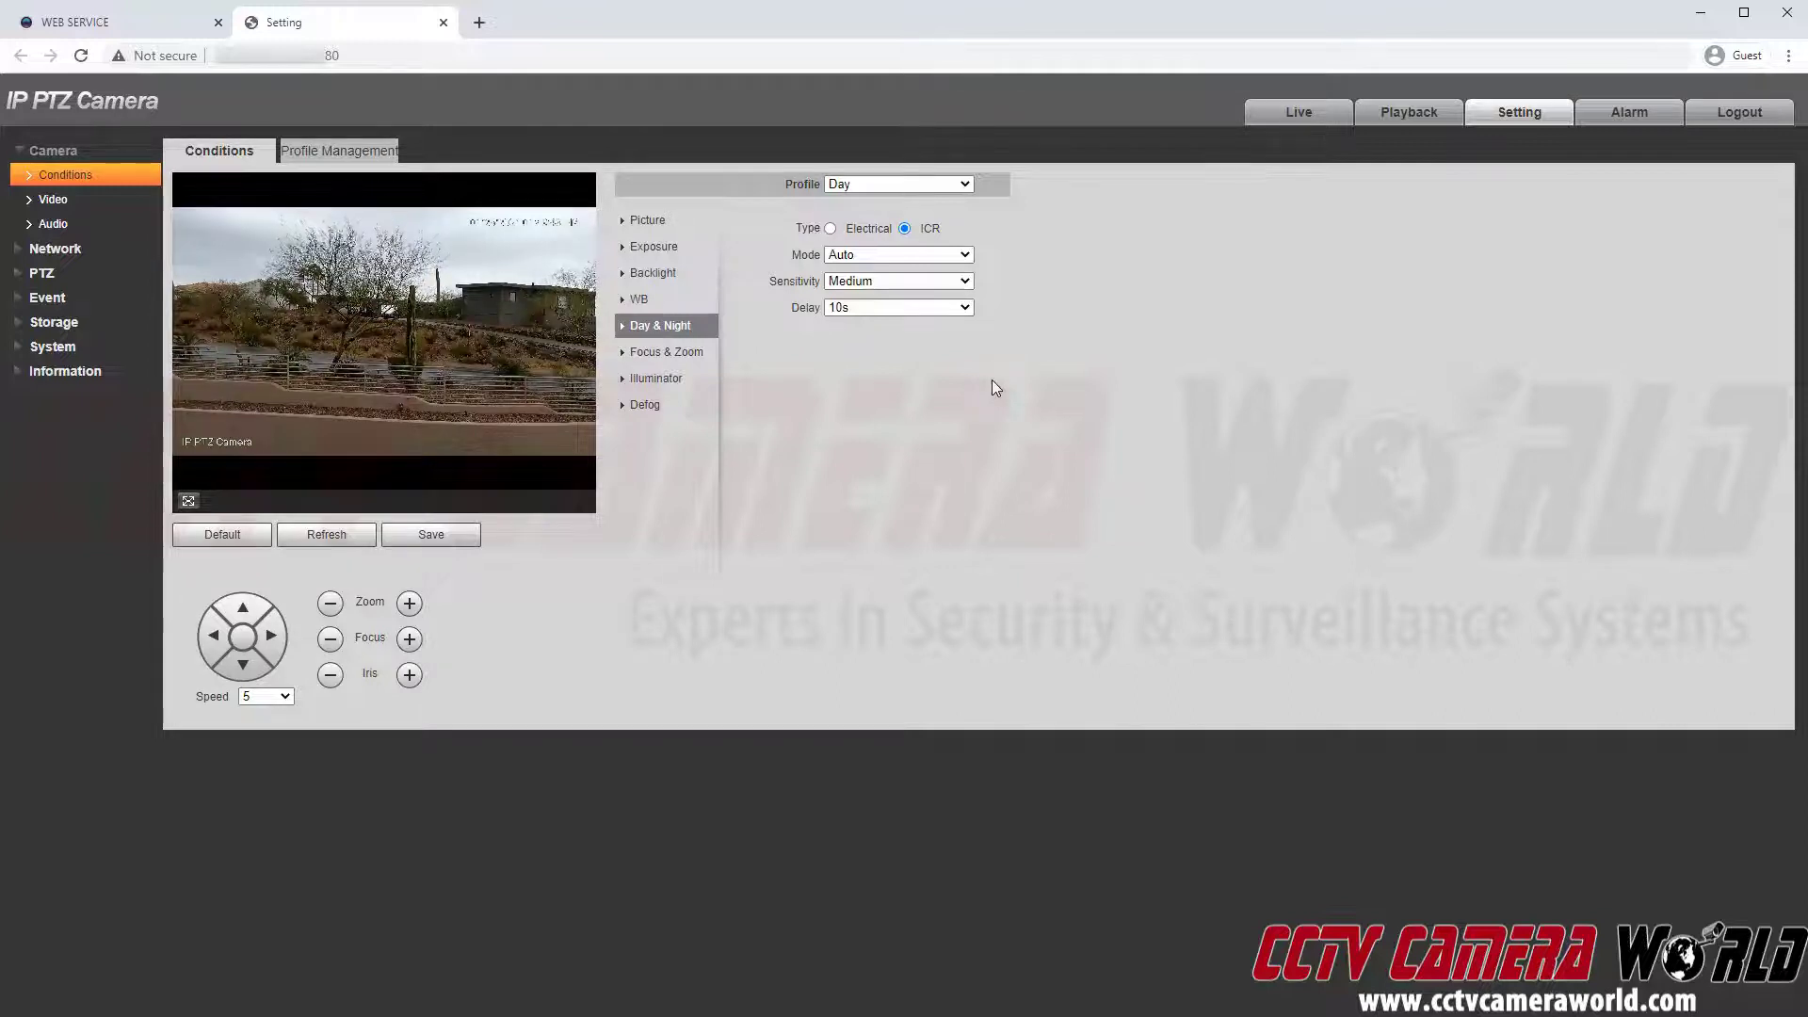
click(894, 256)
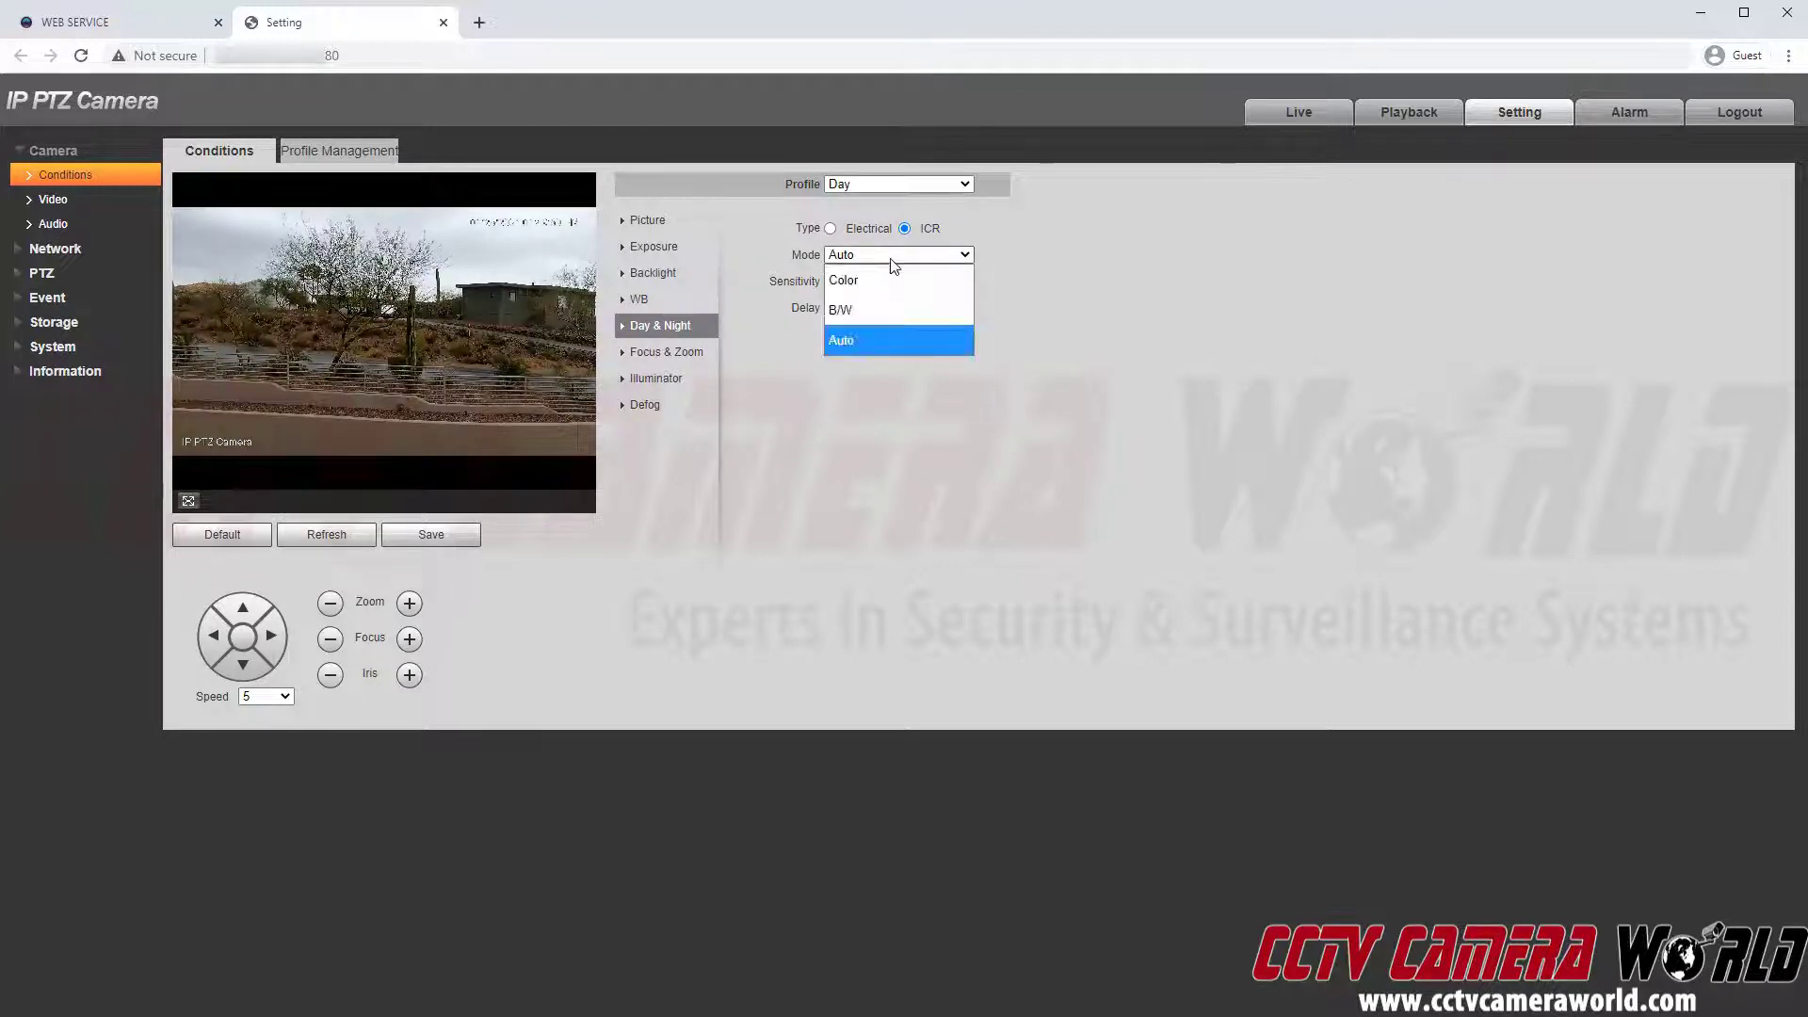
click(1080, 300)
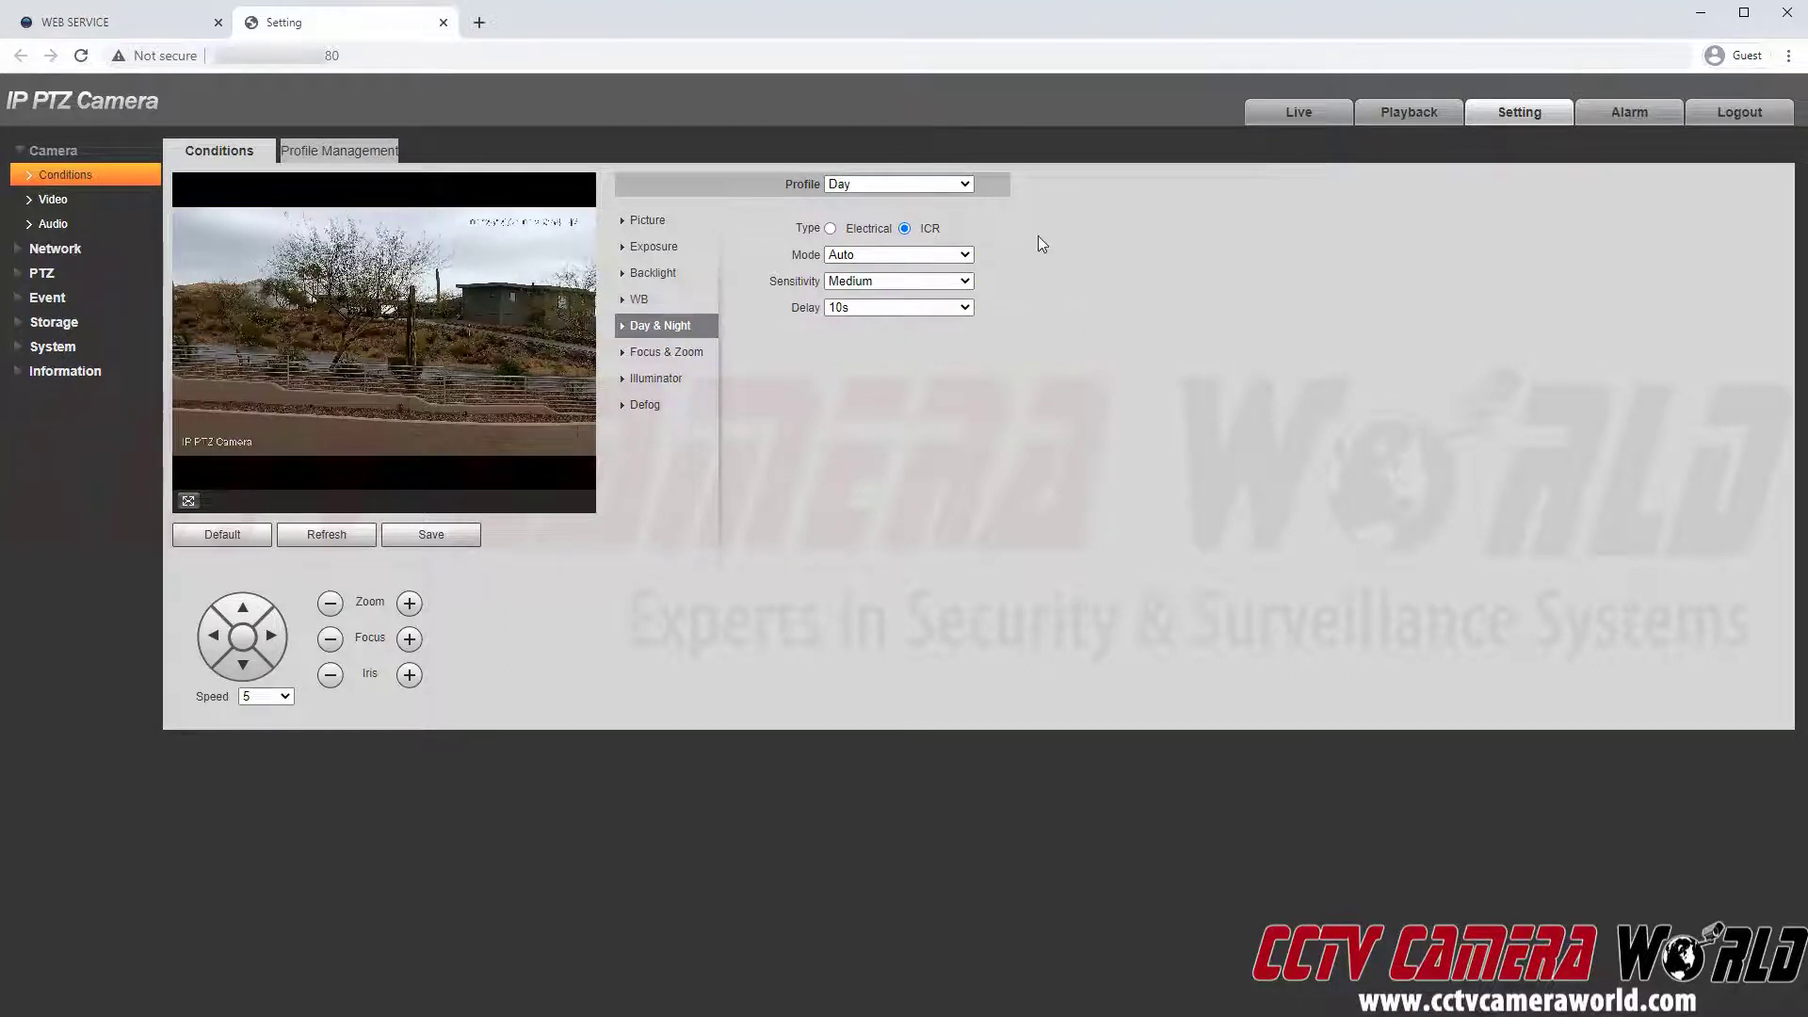
click(935, 187)
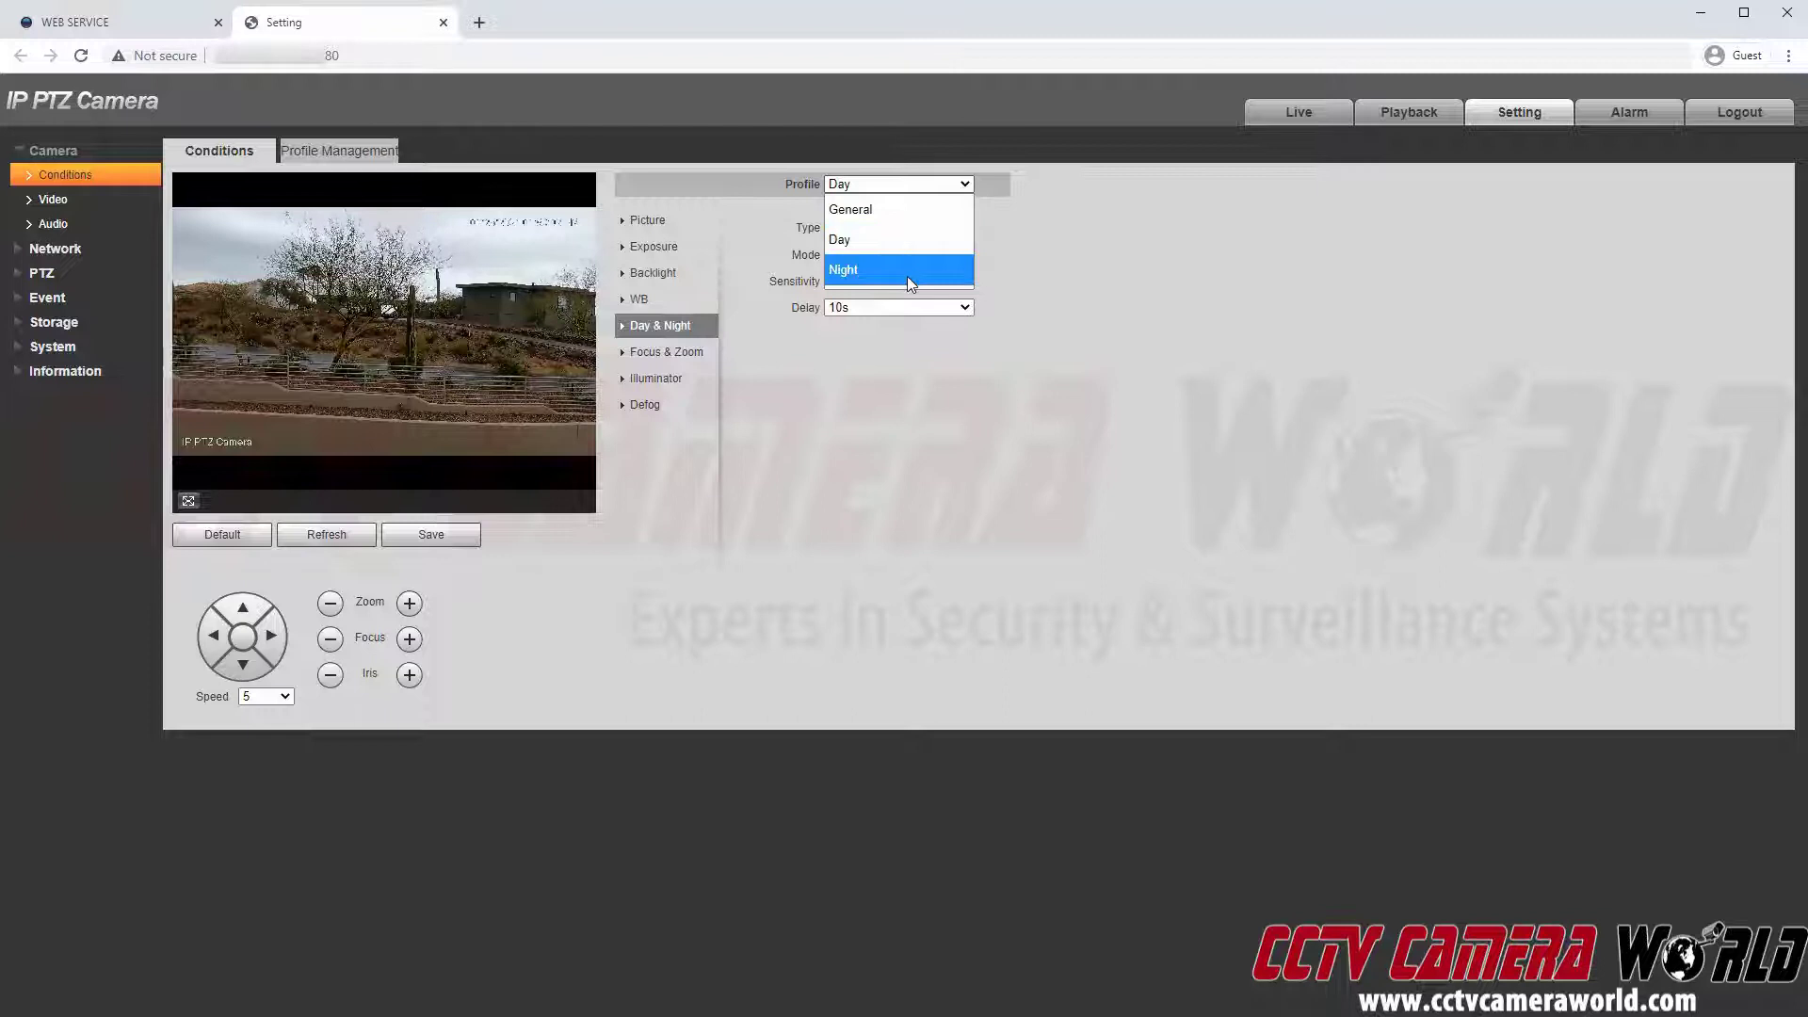
click(1088, 263)
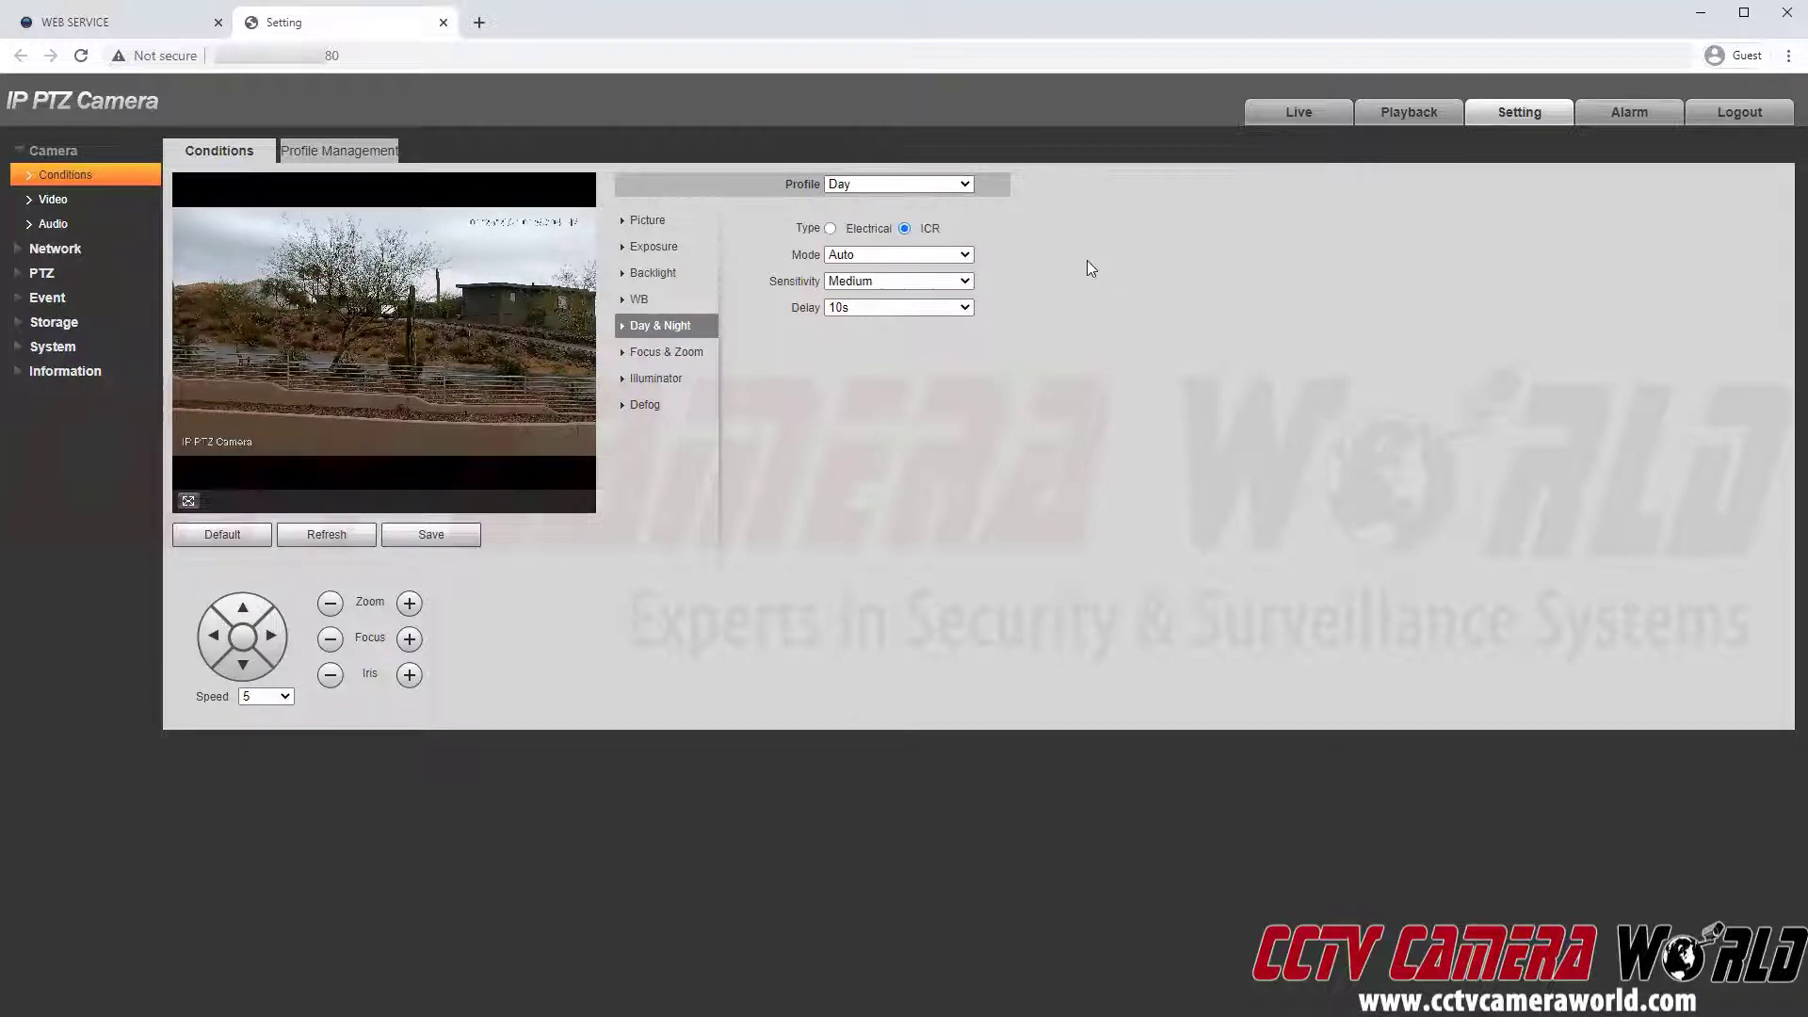
In Profile Management, move the Day start time earlier to about 07:00
click(381, 155)
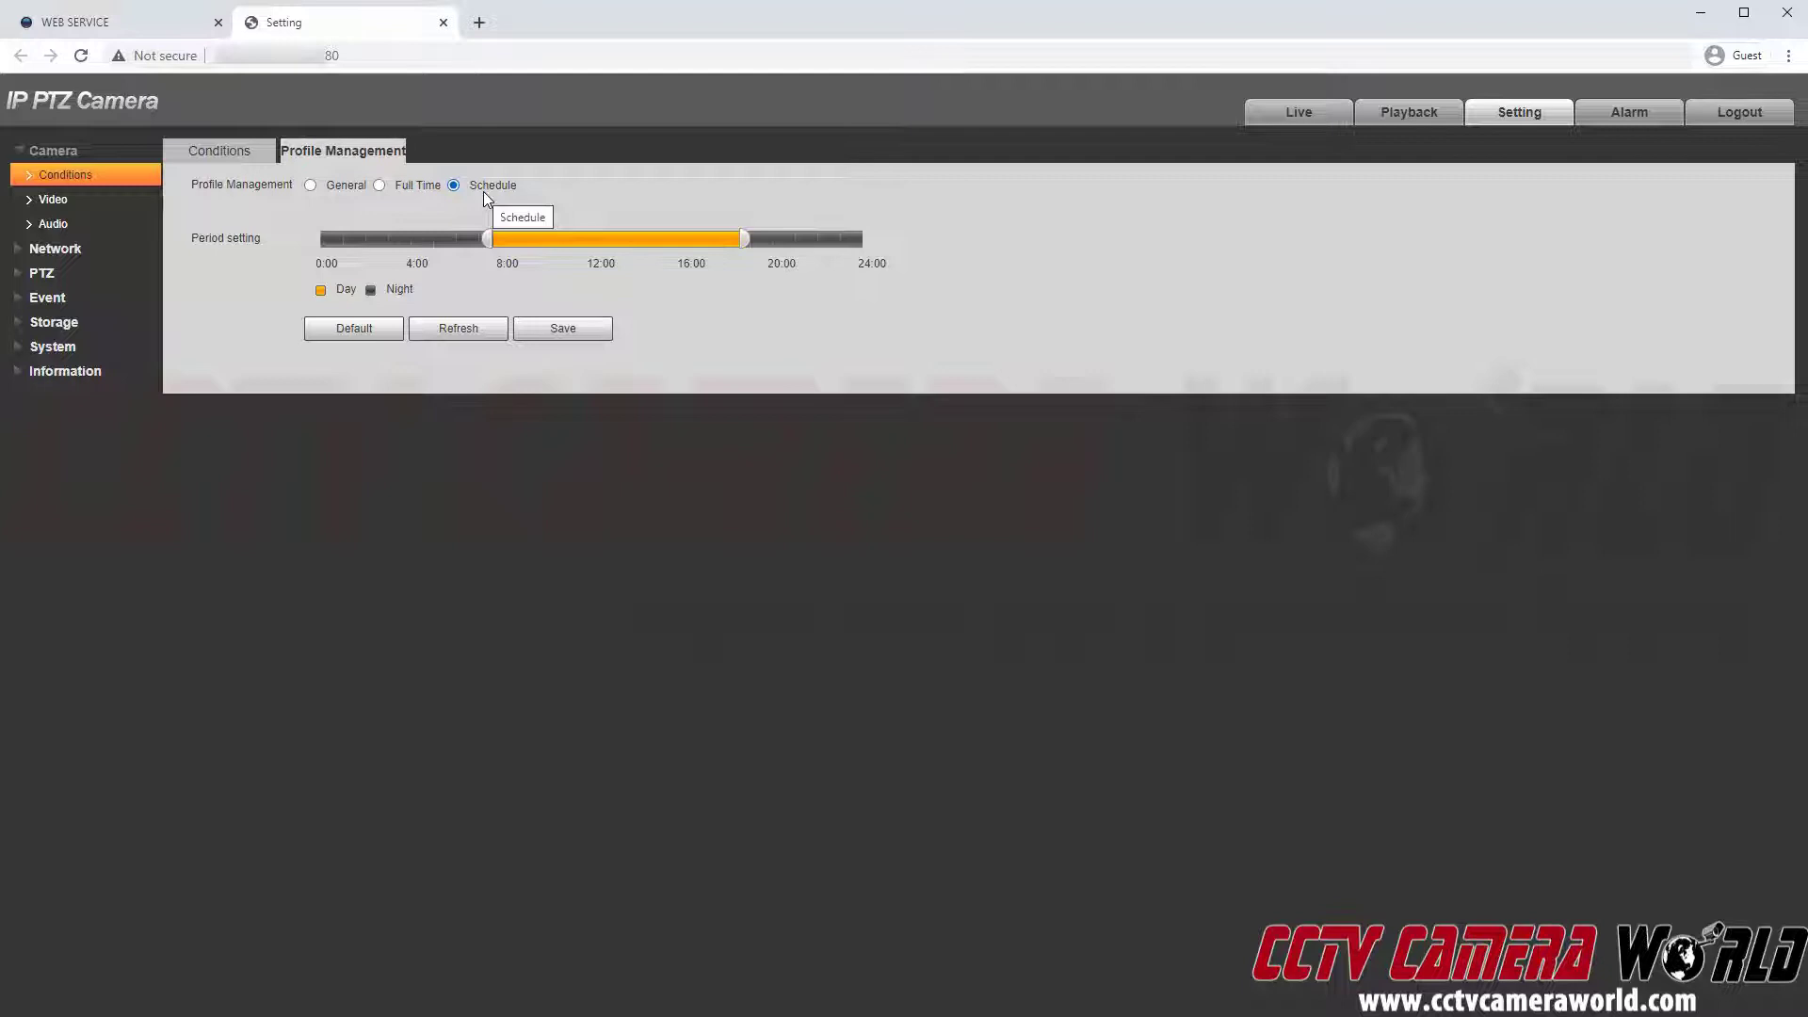
mouse_move(489, 244)
drag(489, 244, 483, 248)
Try the Full Time option, then return to Schedule and save it
click(379, 187)
click(418, 213)
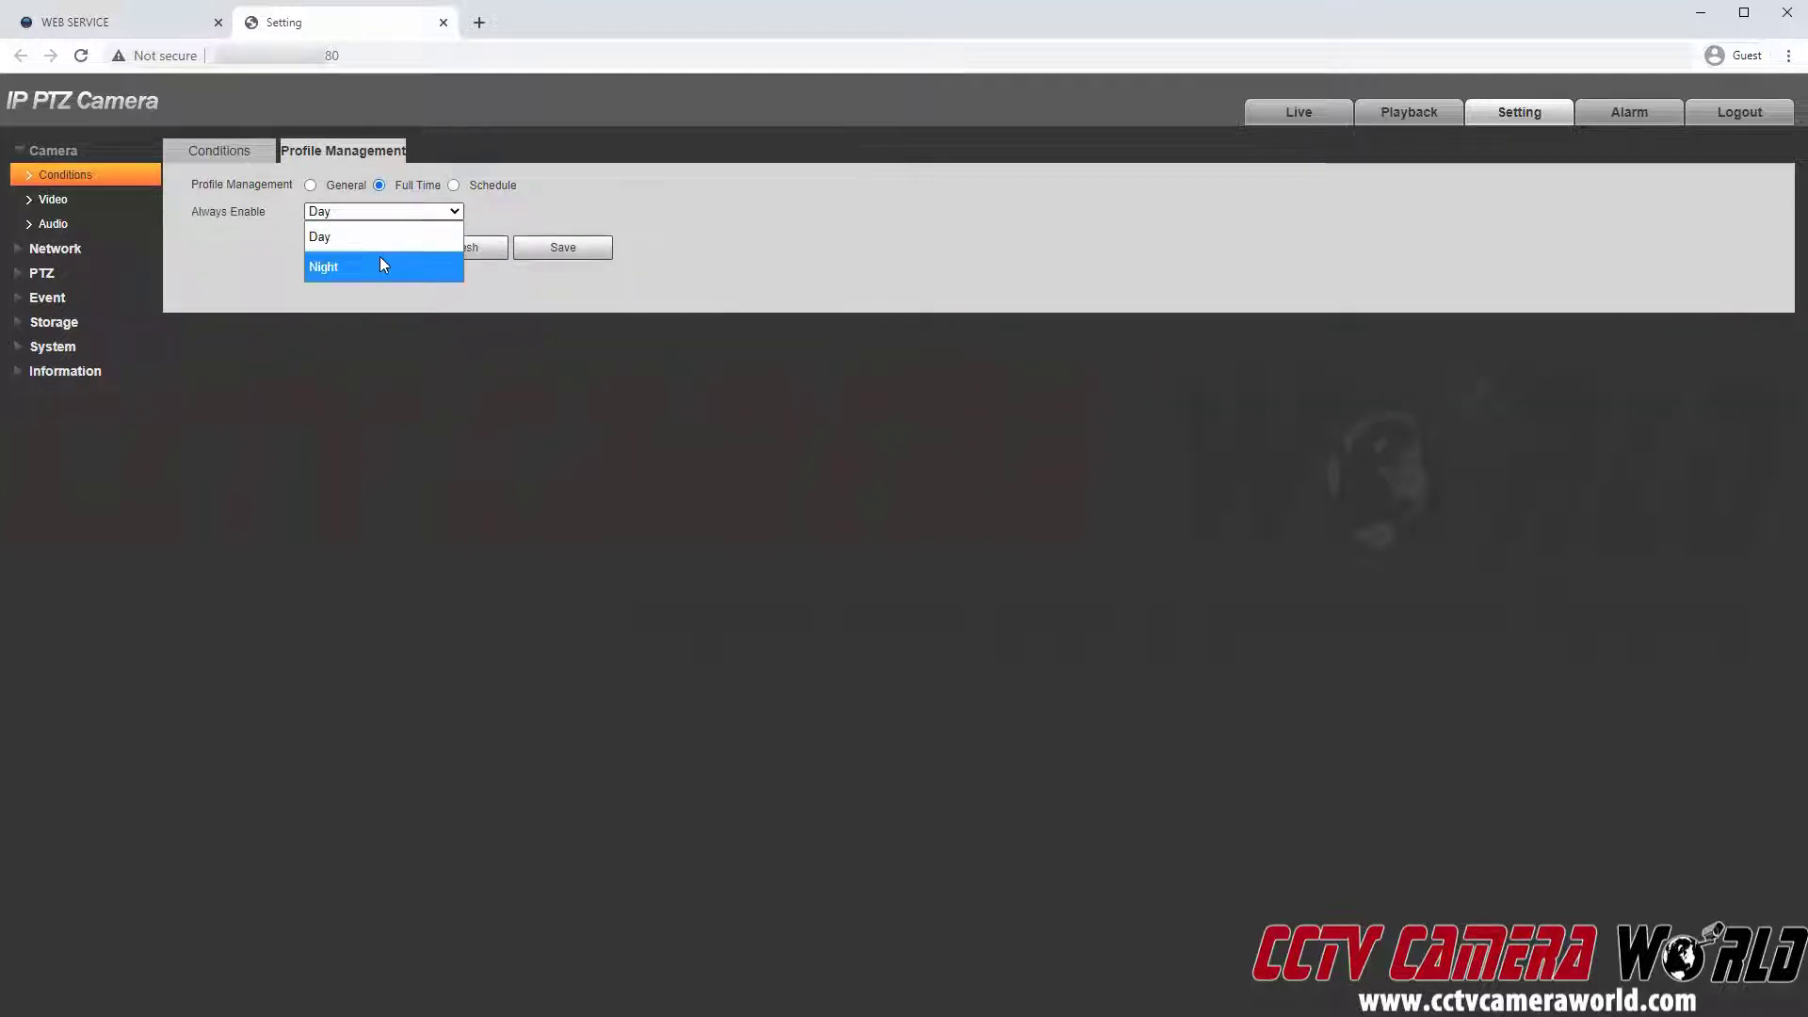
click(387, 213)
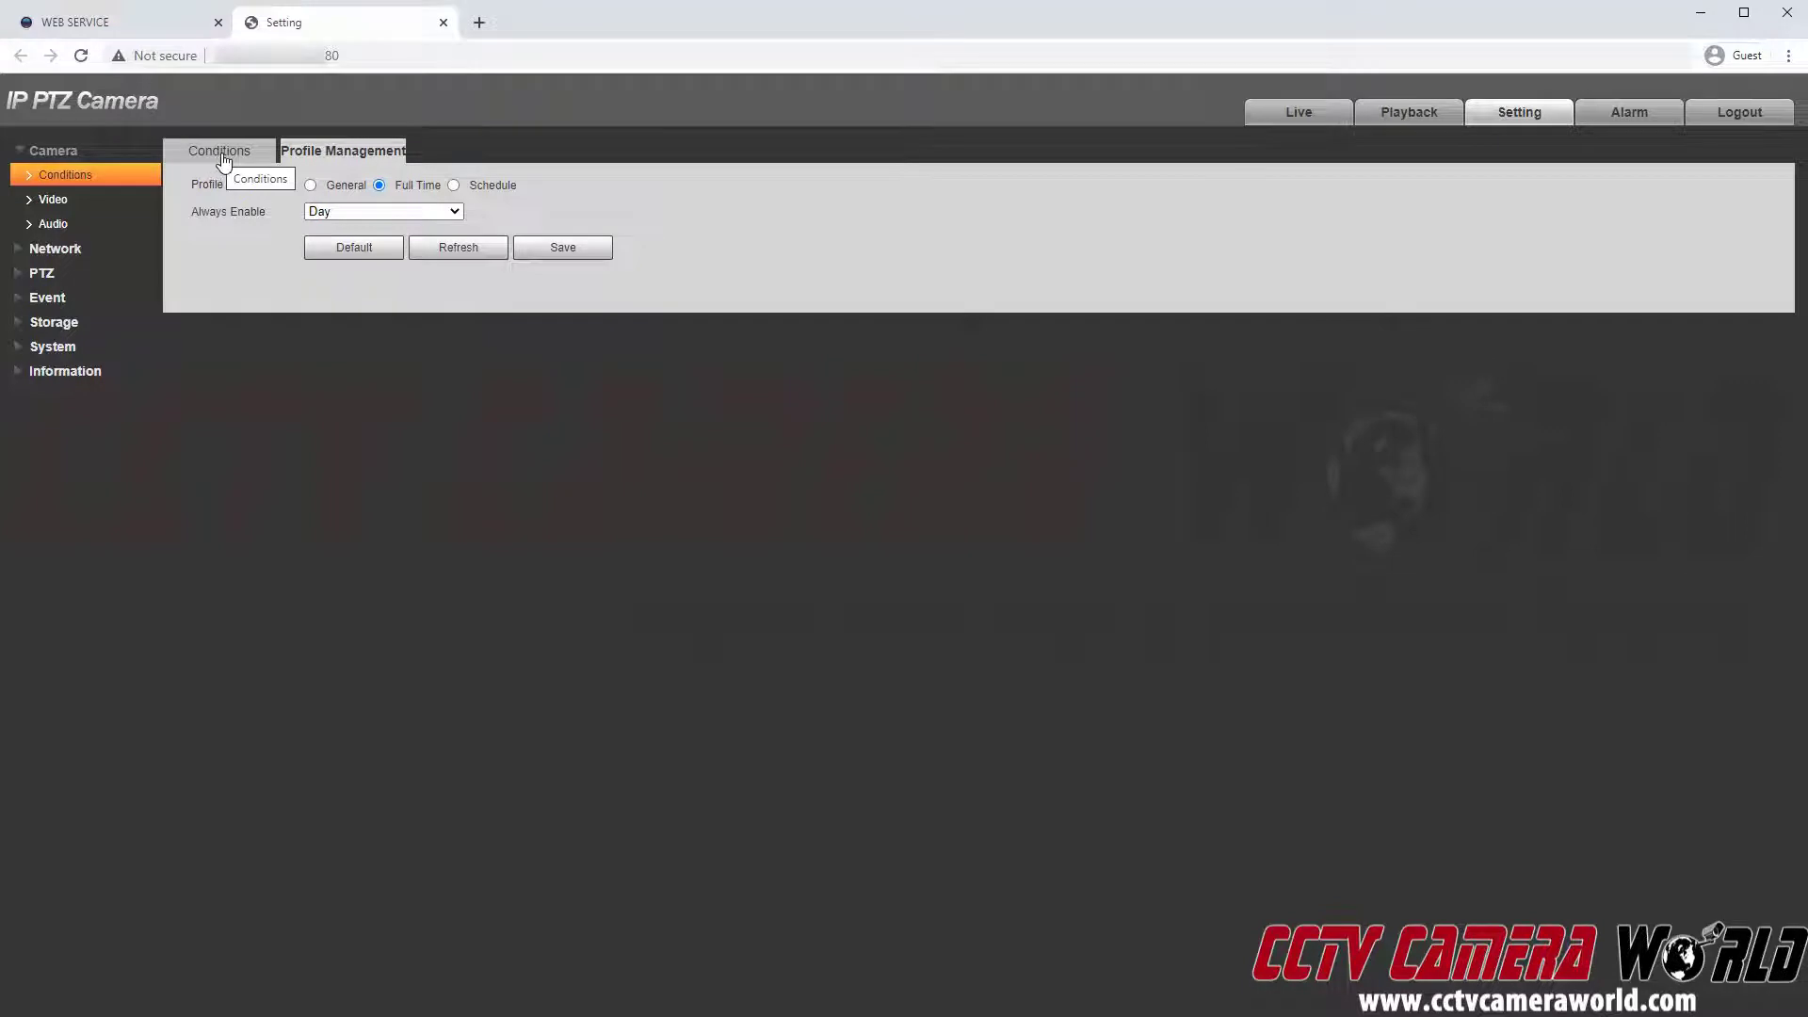
click(454, 185)
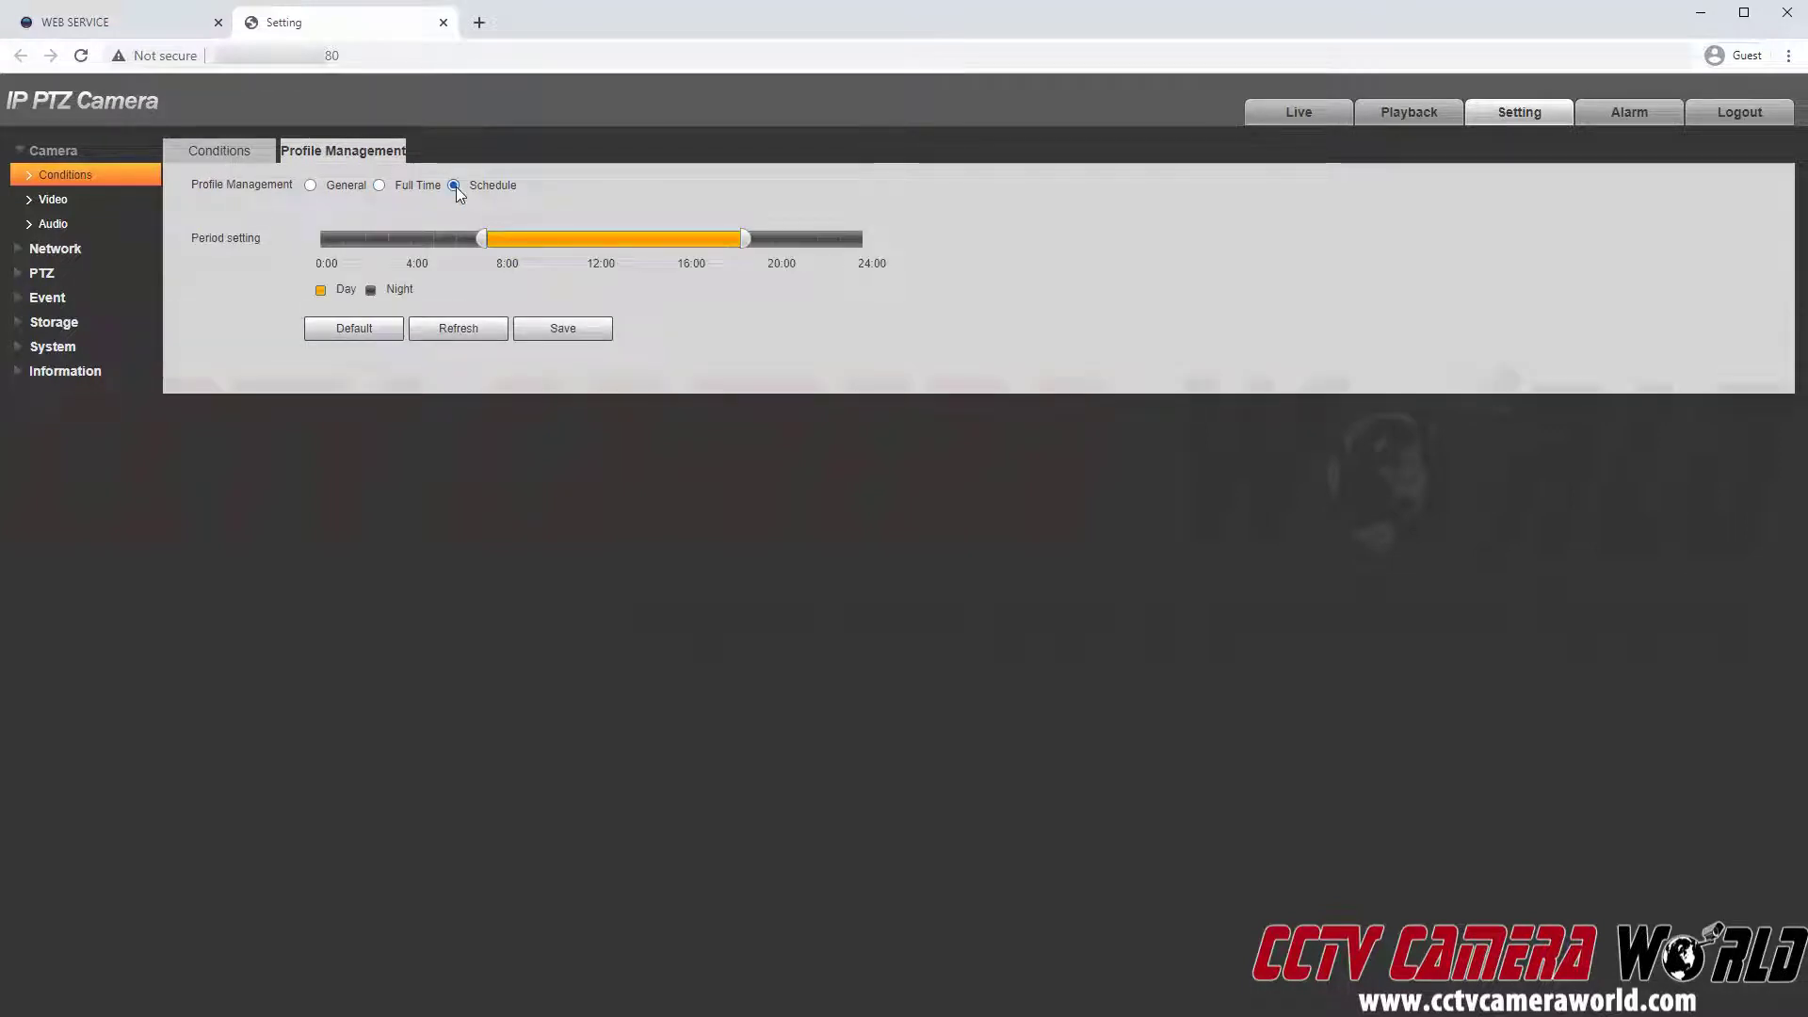
click(561, 327)
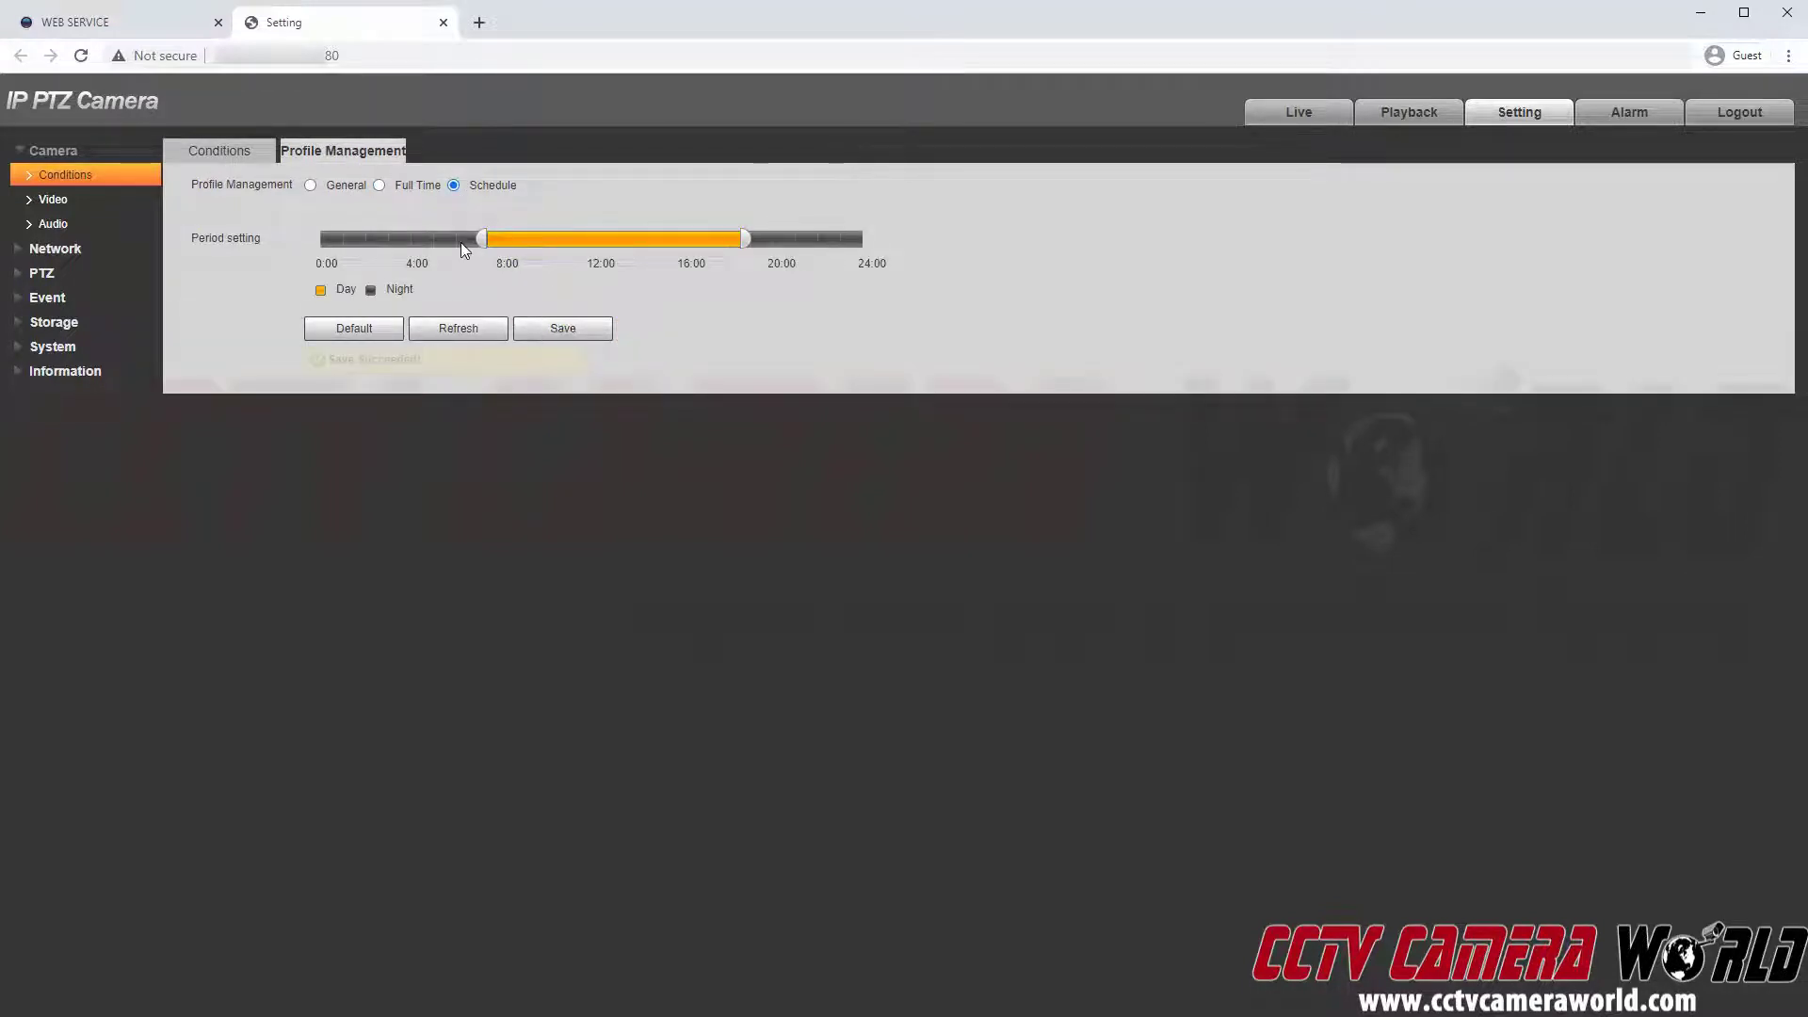
mouse_move(489, 240)
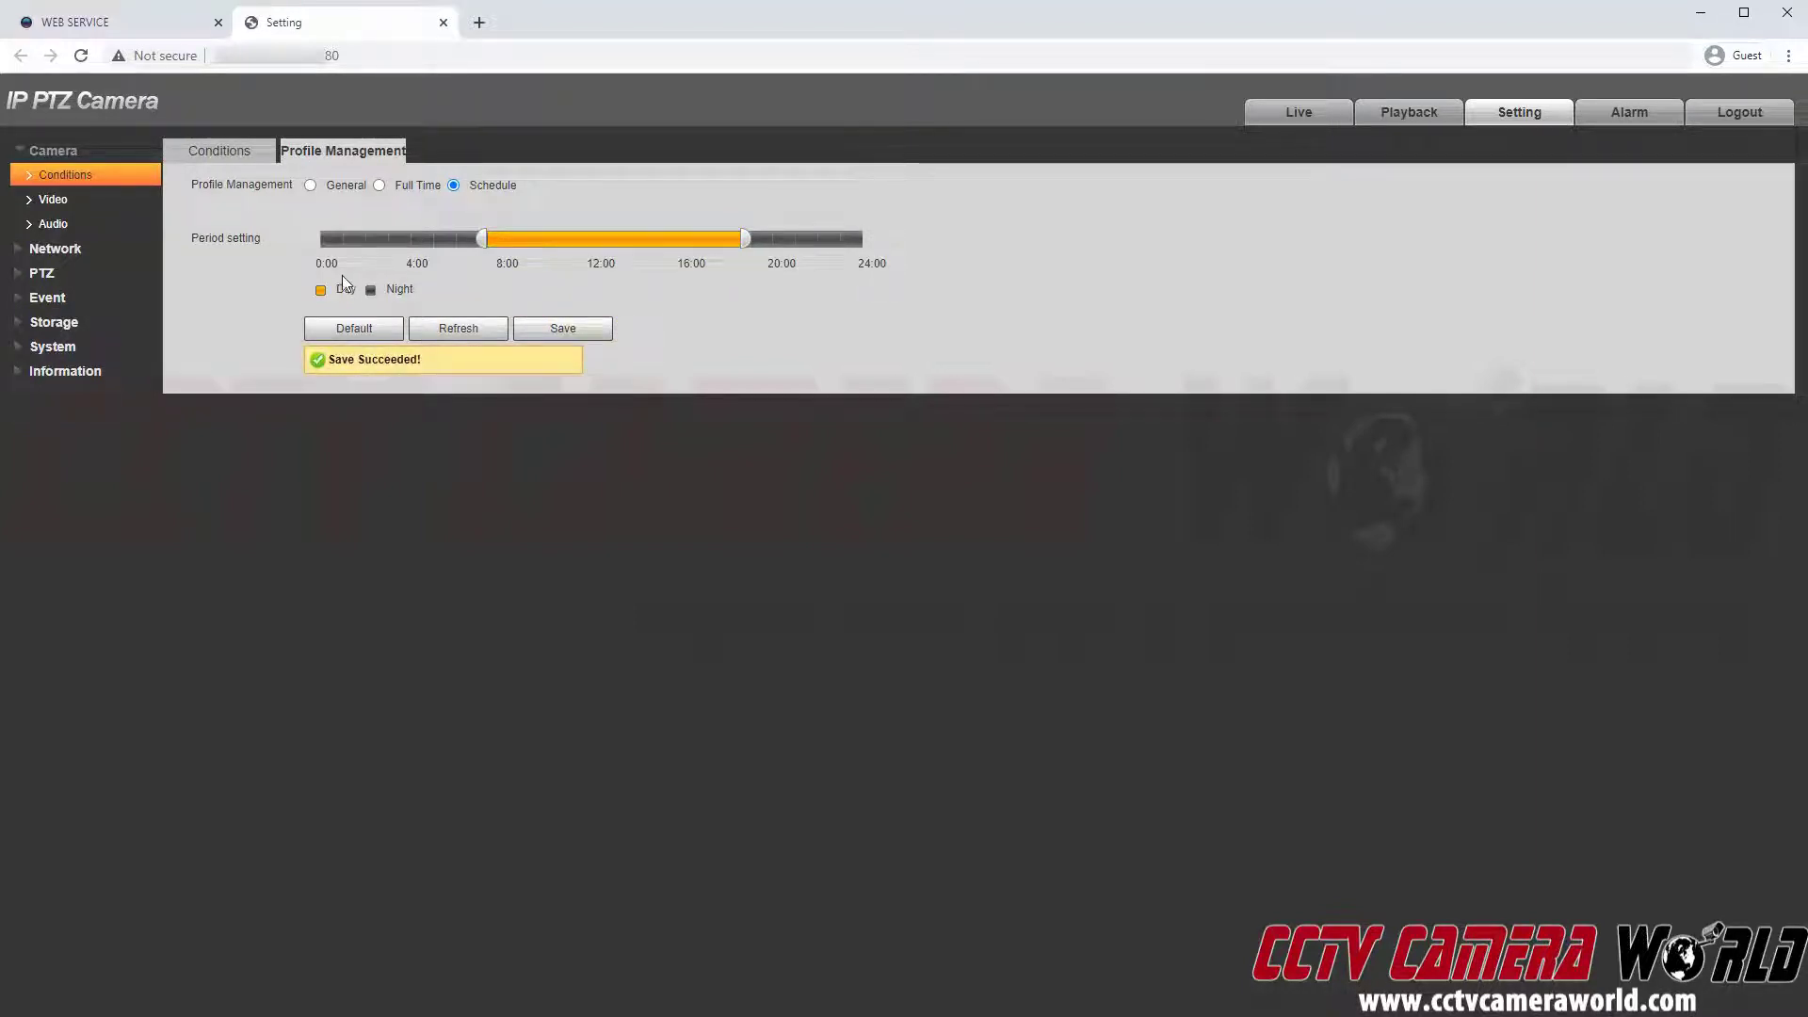
Change the Day profile's Day & Night mode from Auto to Color and save
click(242, 156)
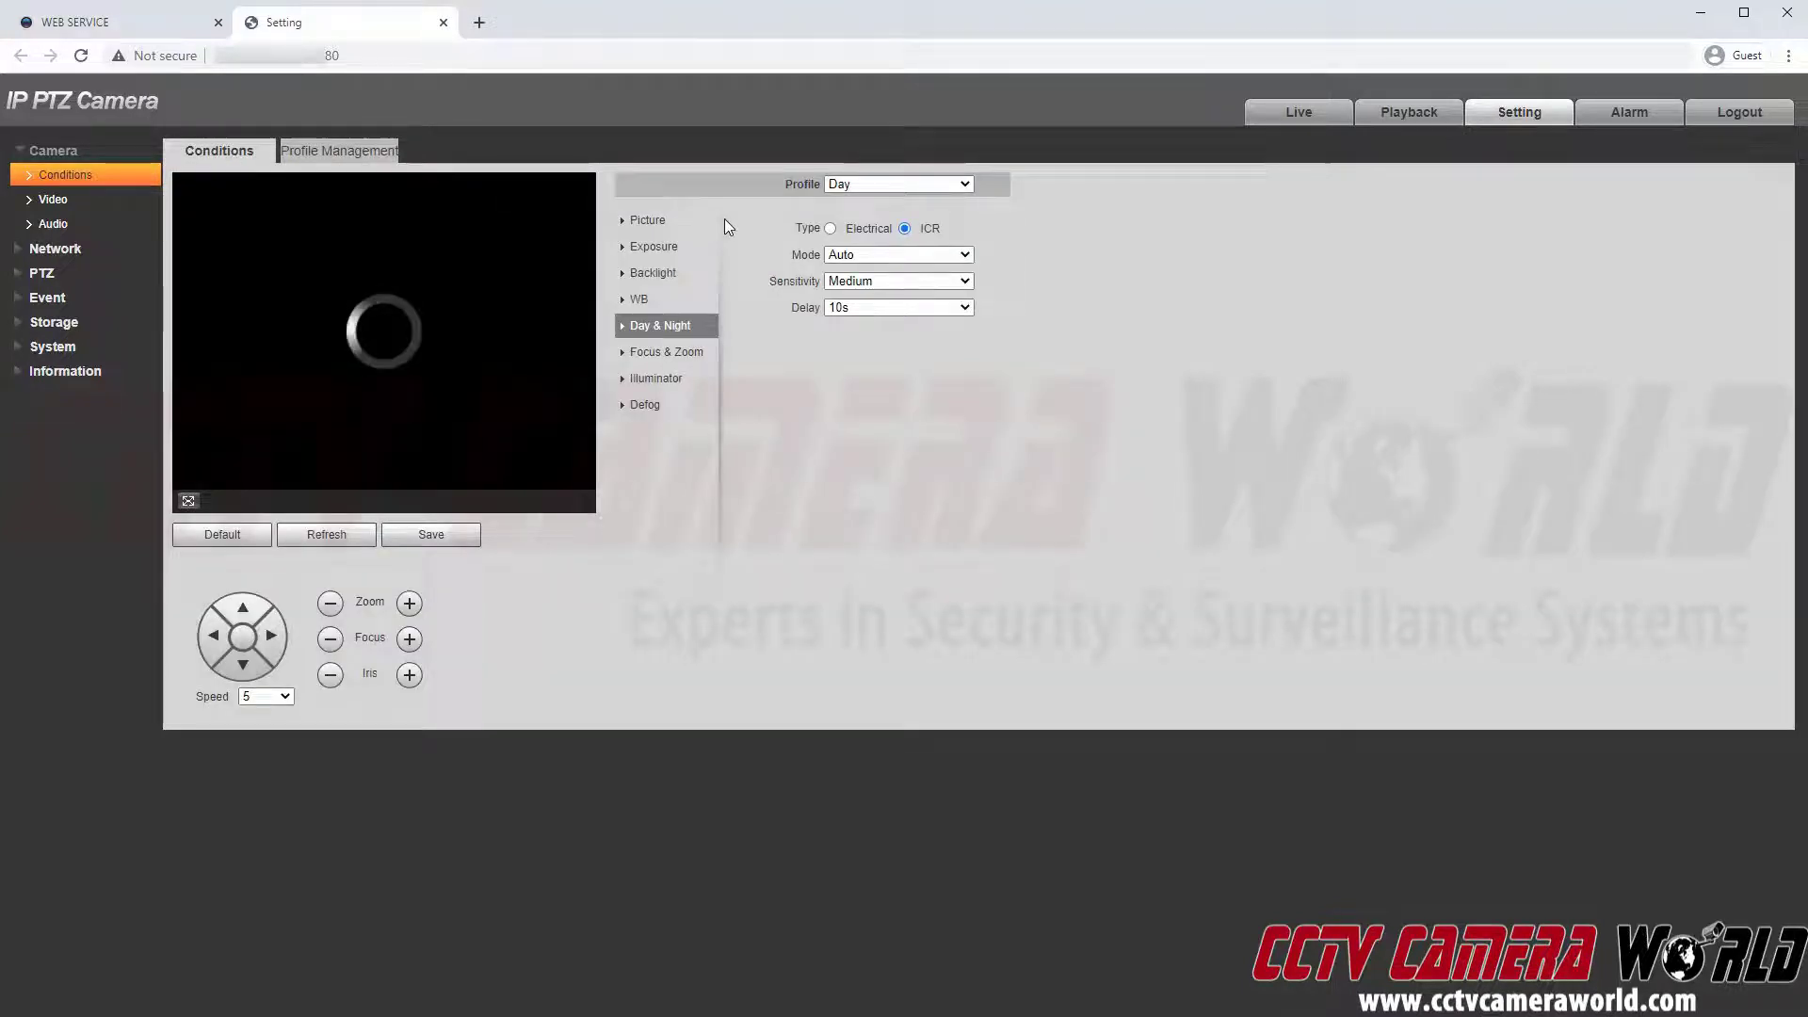
click(857, 258)
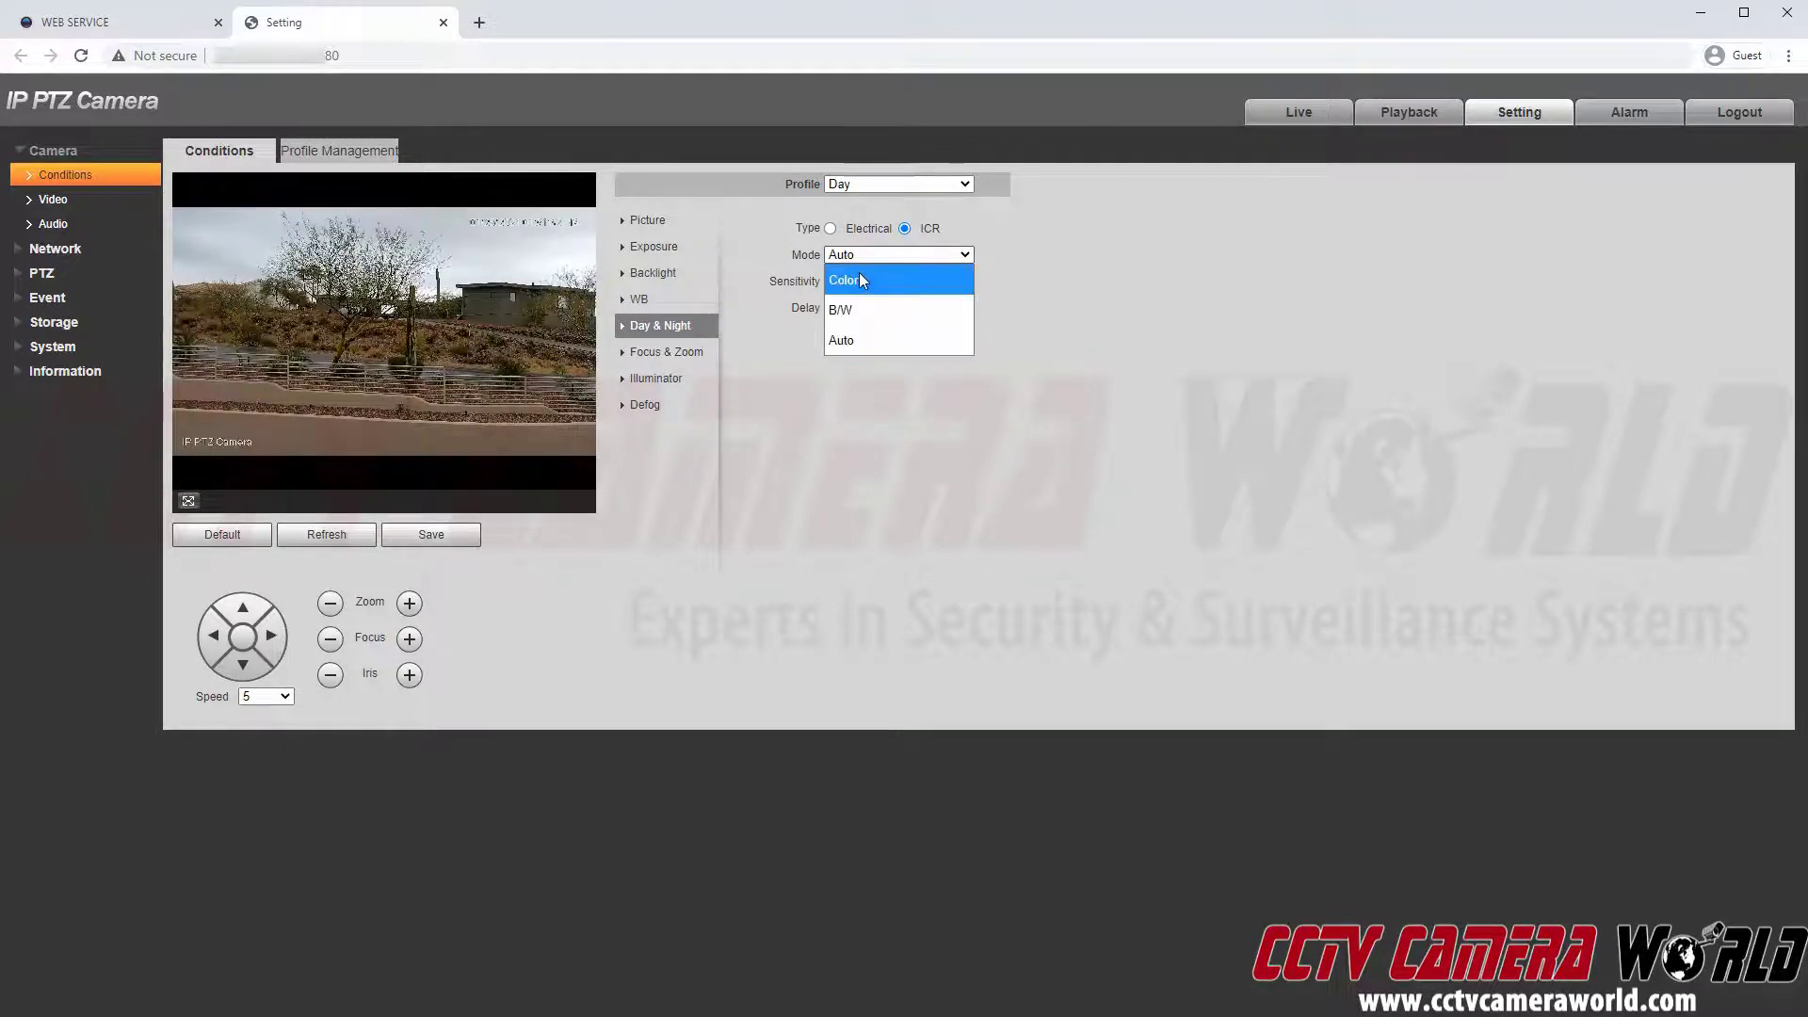
click(859, 280)
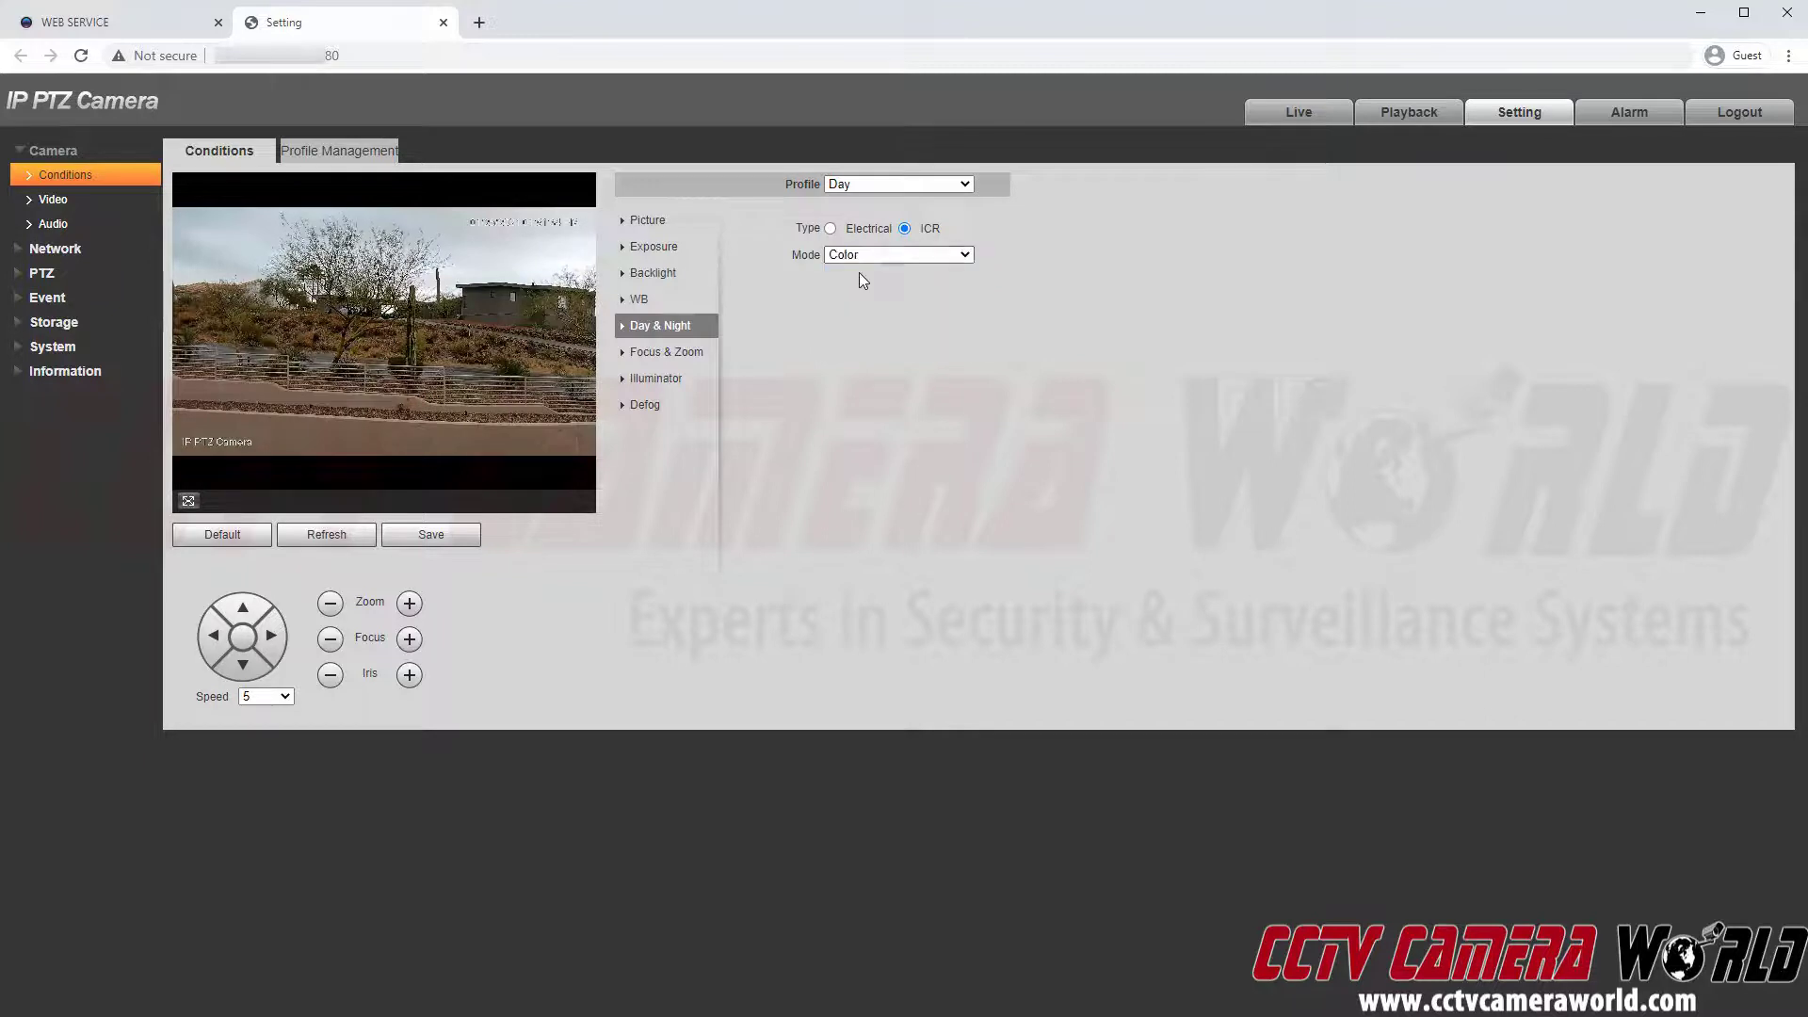
click(453, 546)
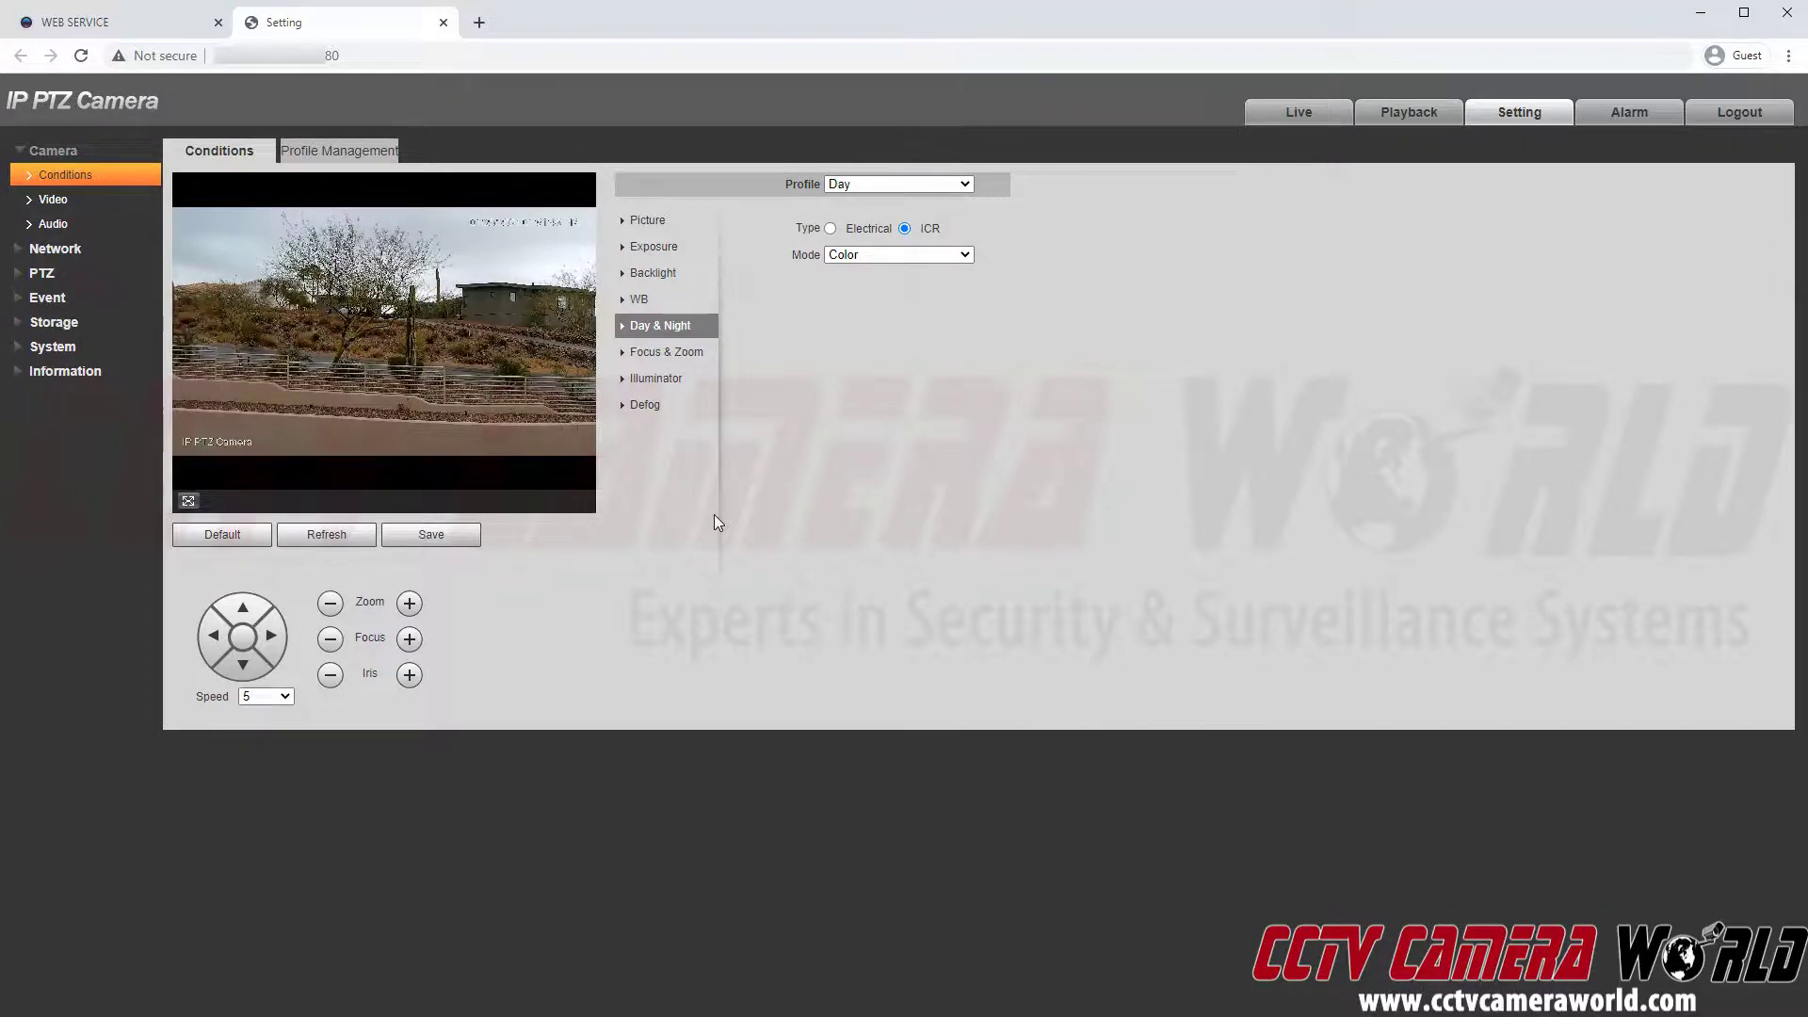
click(838, 186)
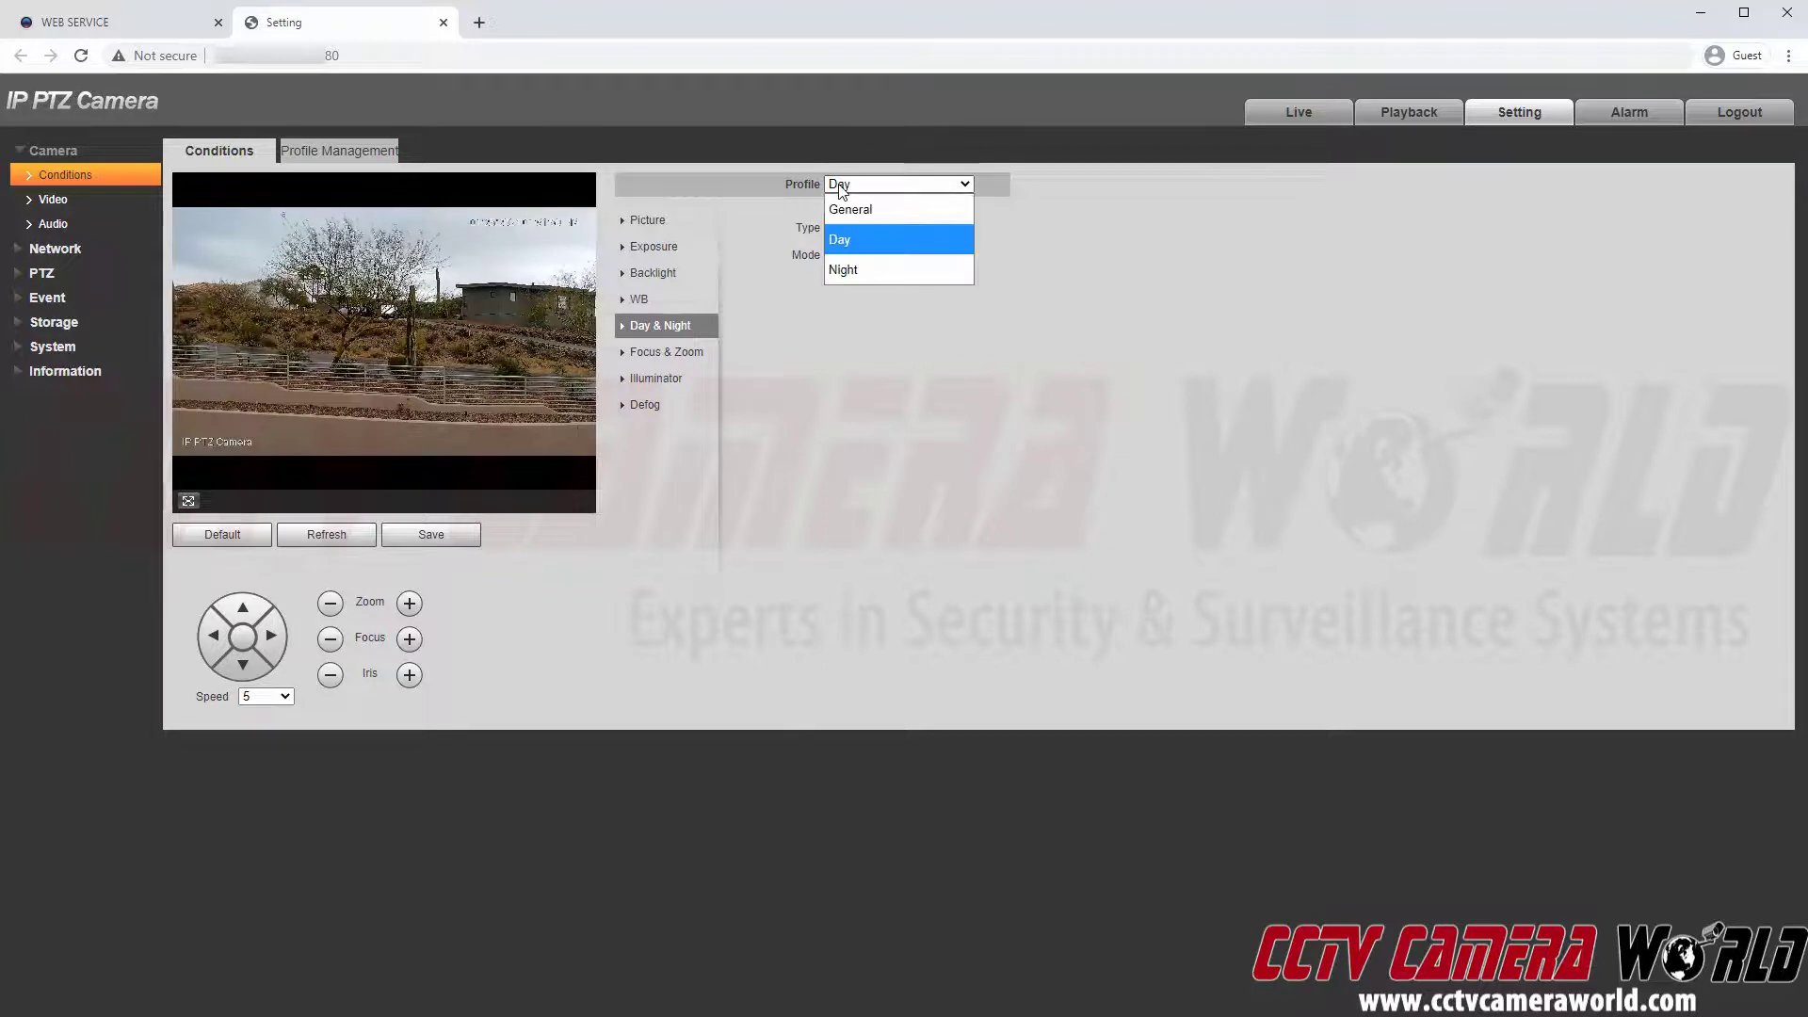
click(857, 267)
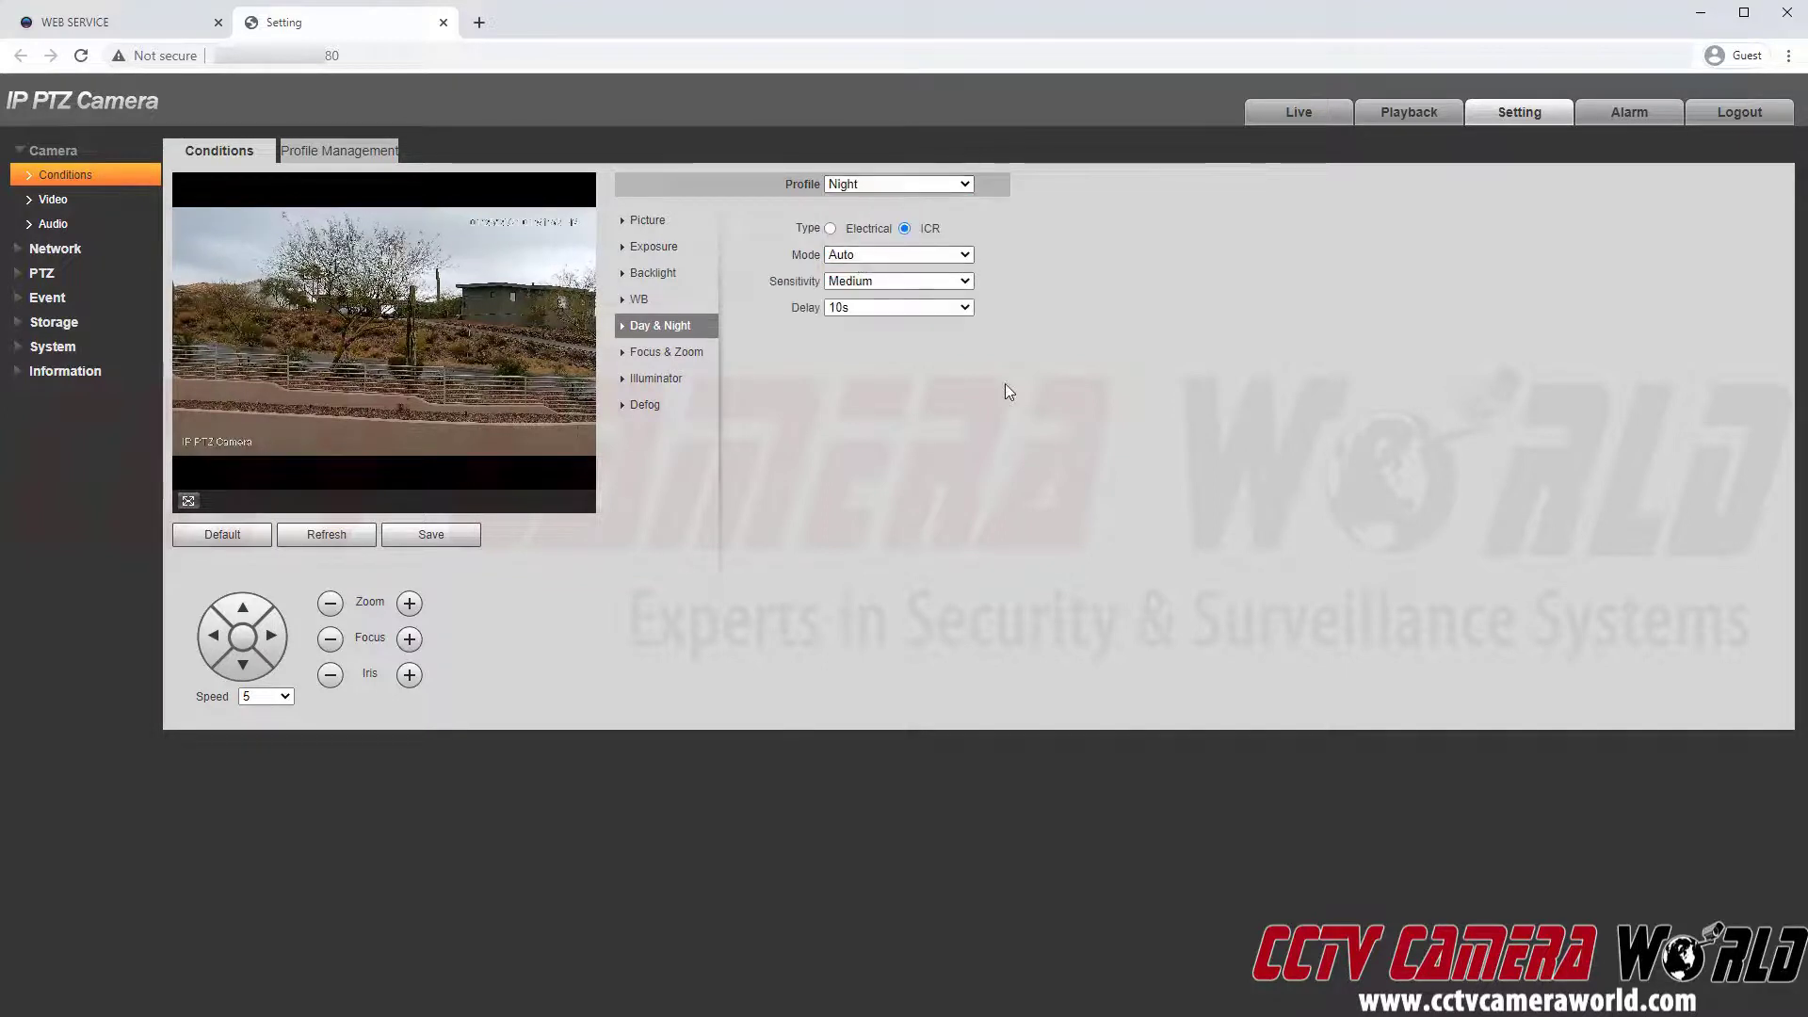
click(894, 256)
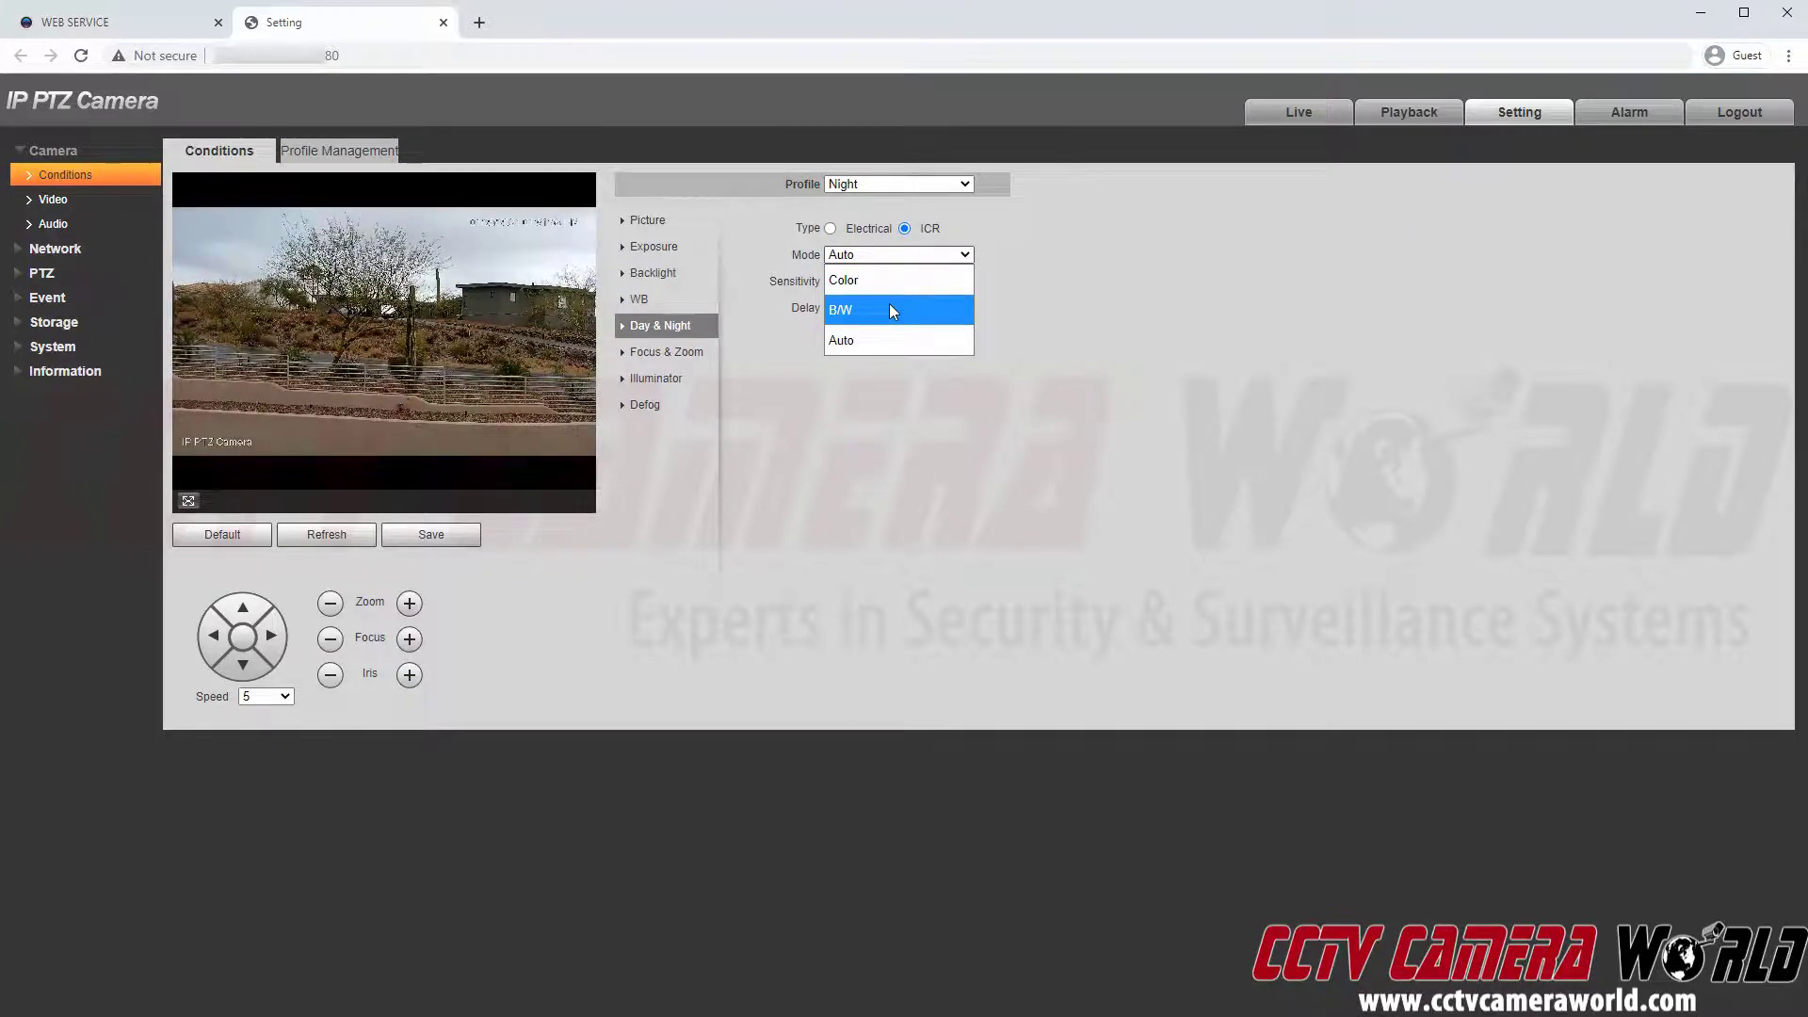
click(1056, 314)
click(954, 261)
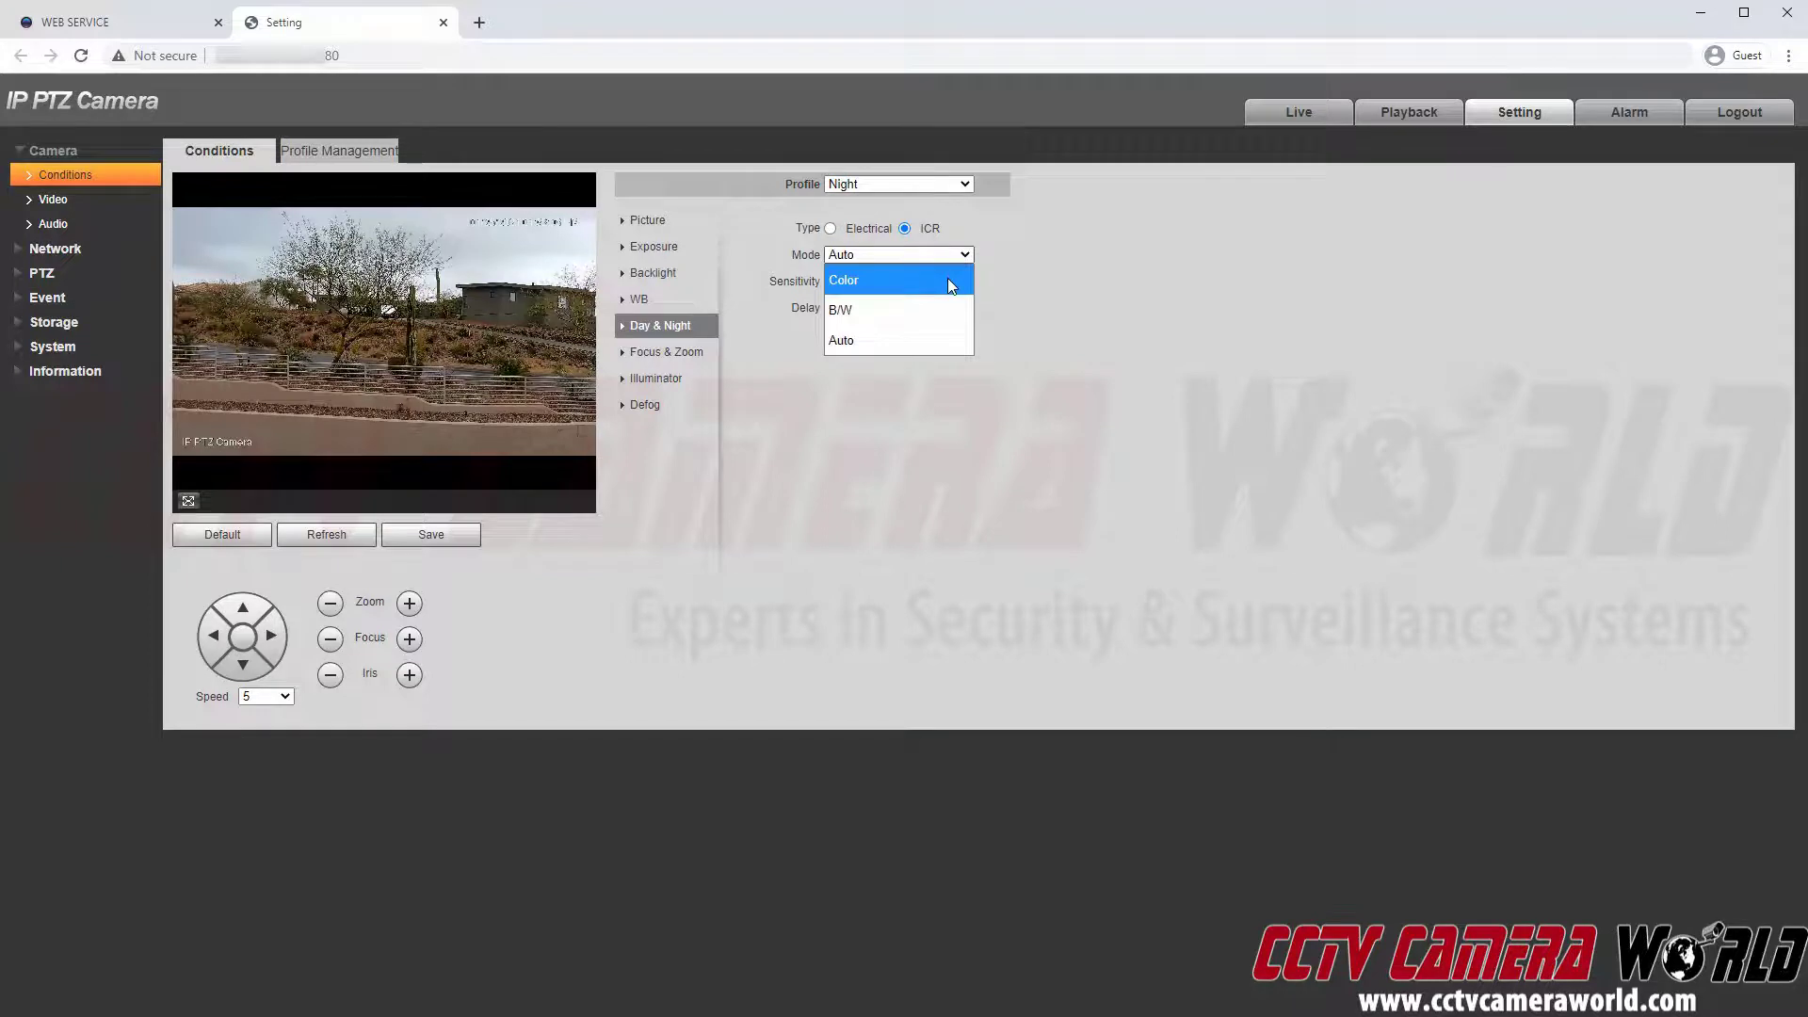
click(1074, 274)
click(946, 262)
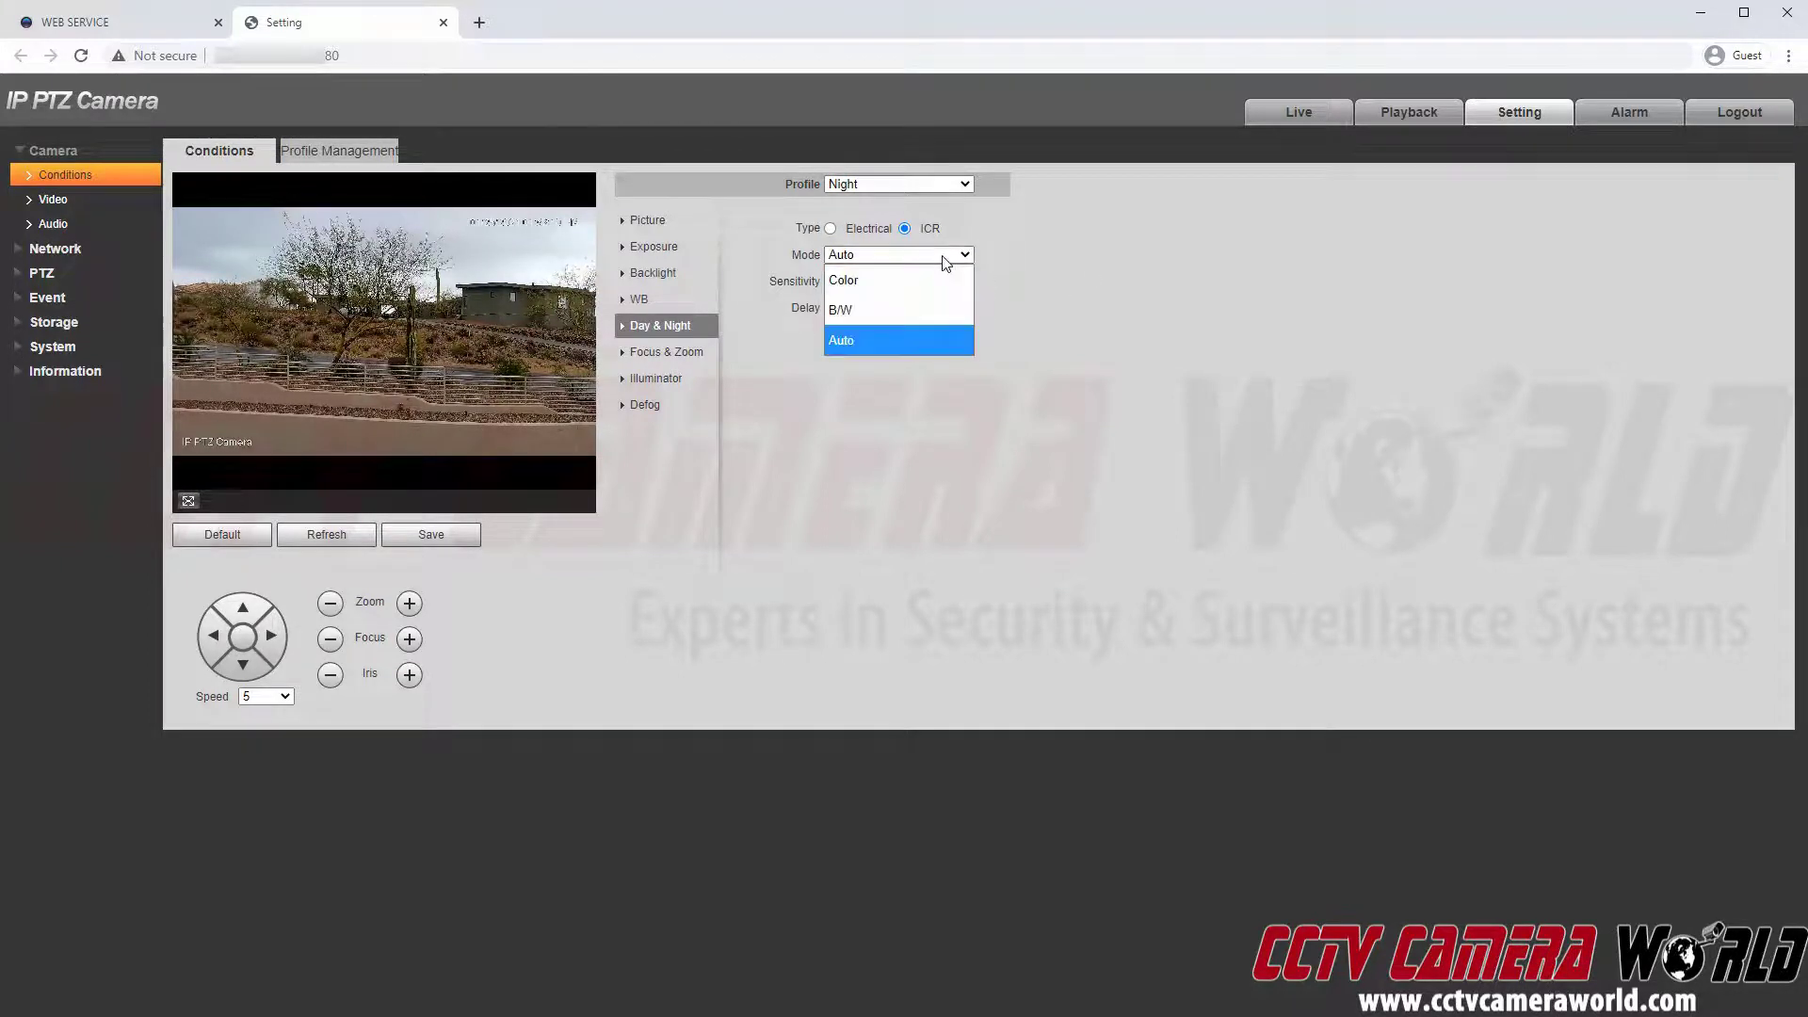
click(897, 341)
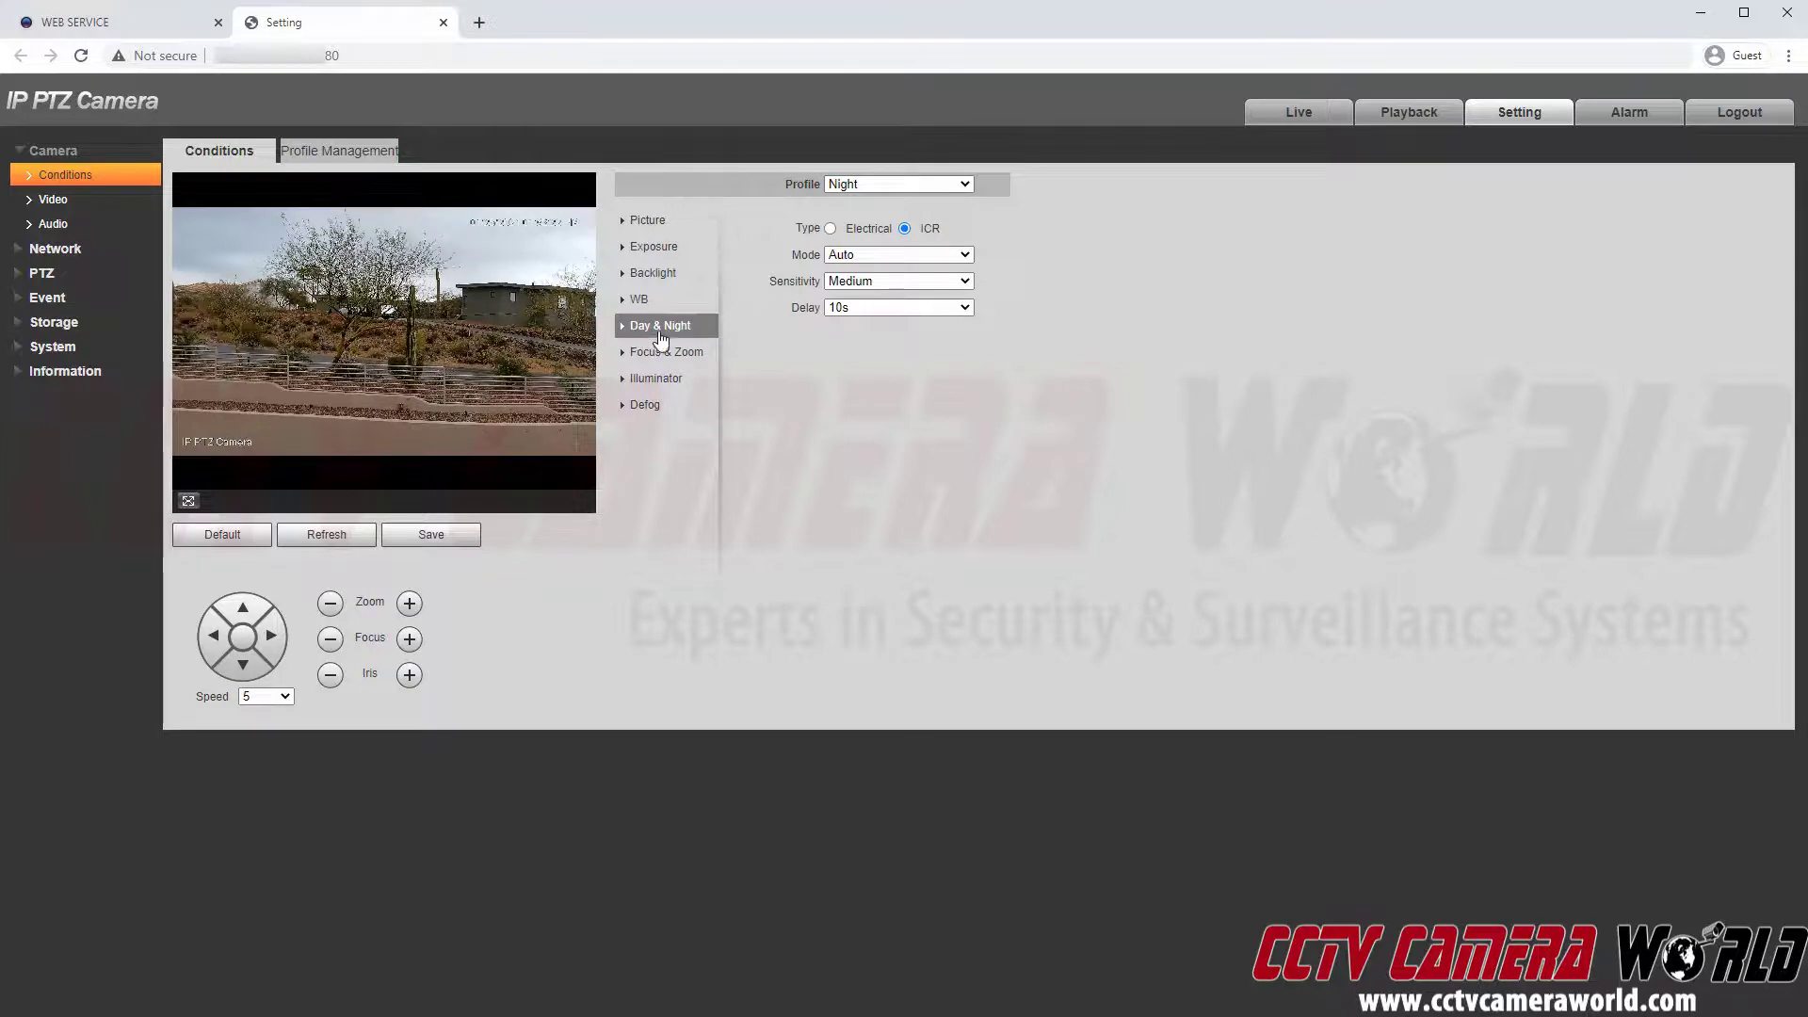
double_click(800, 185)
click(875, 186)
click(1032, 219)
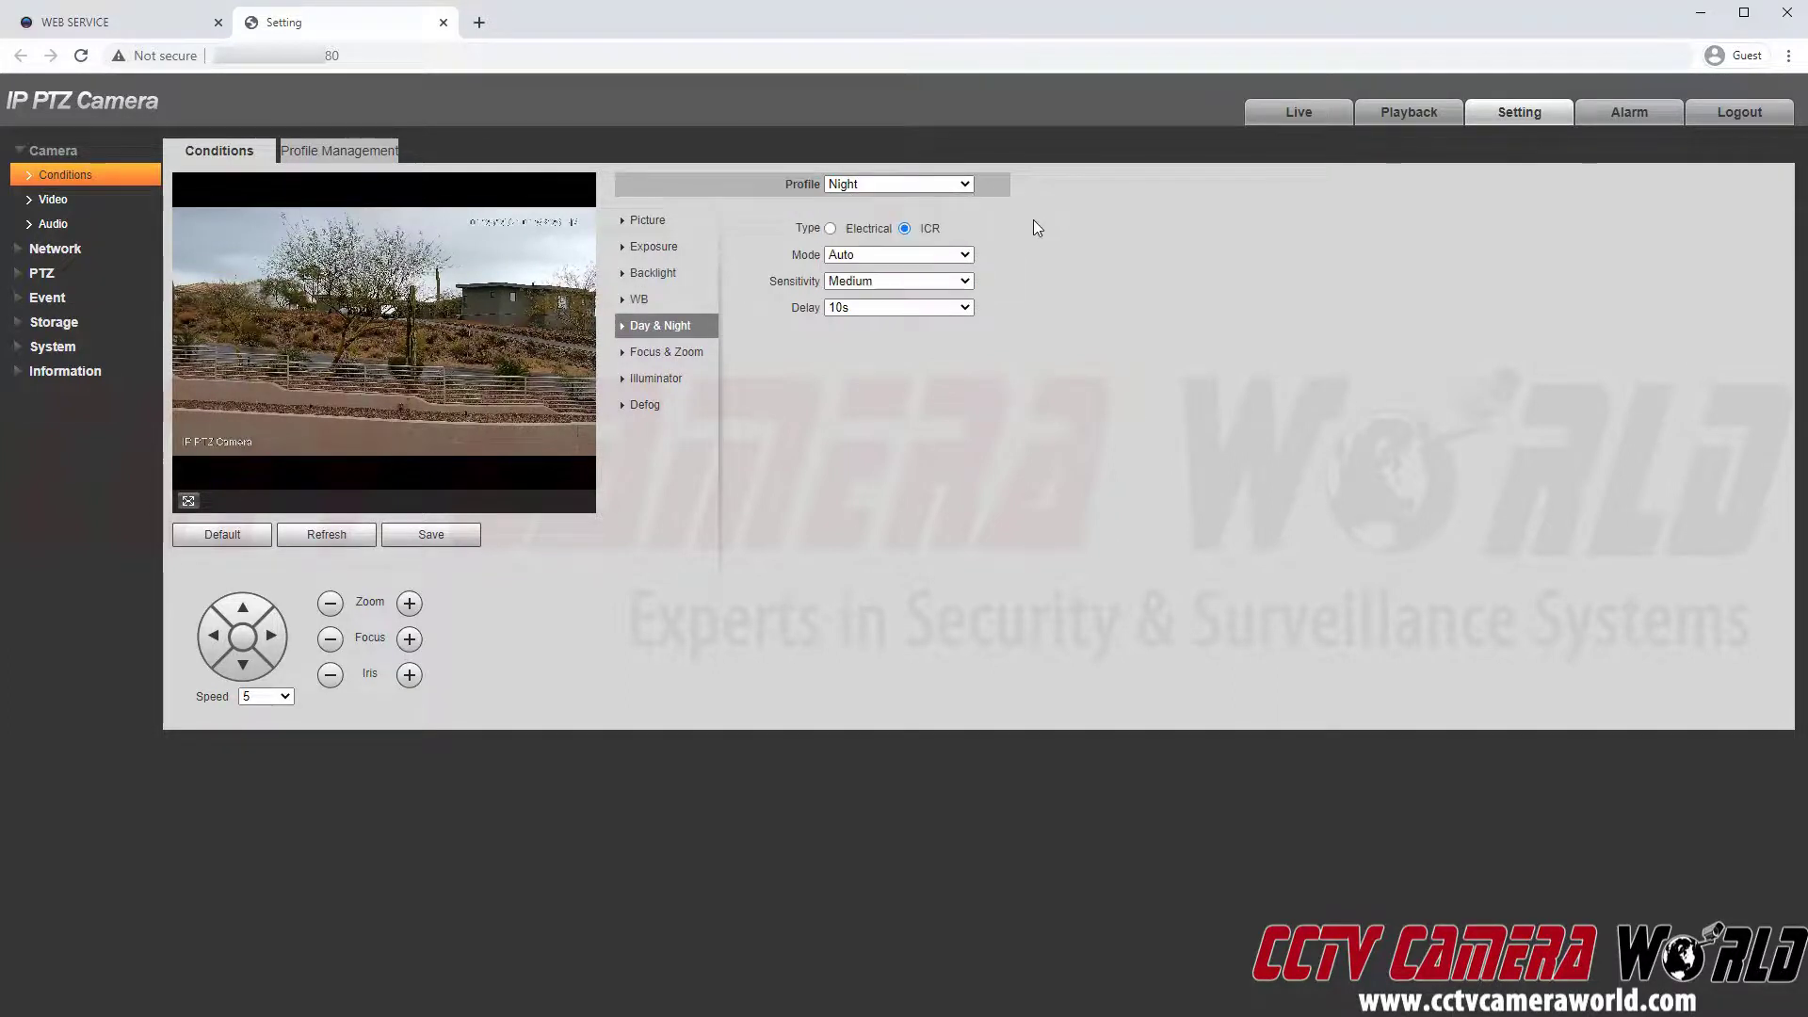
click(850, 264)
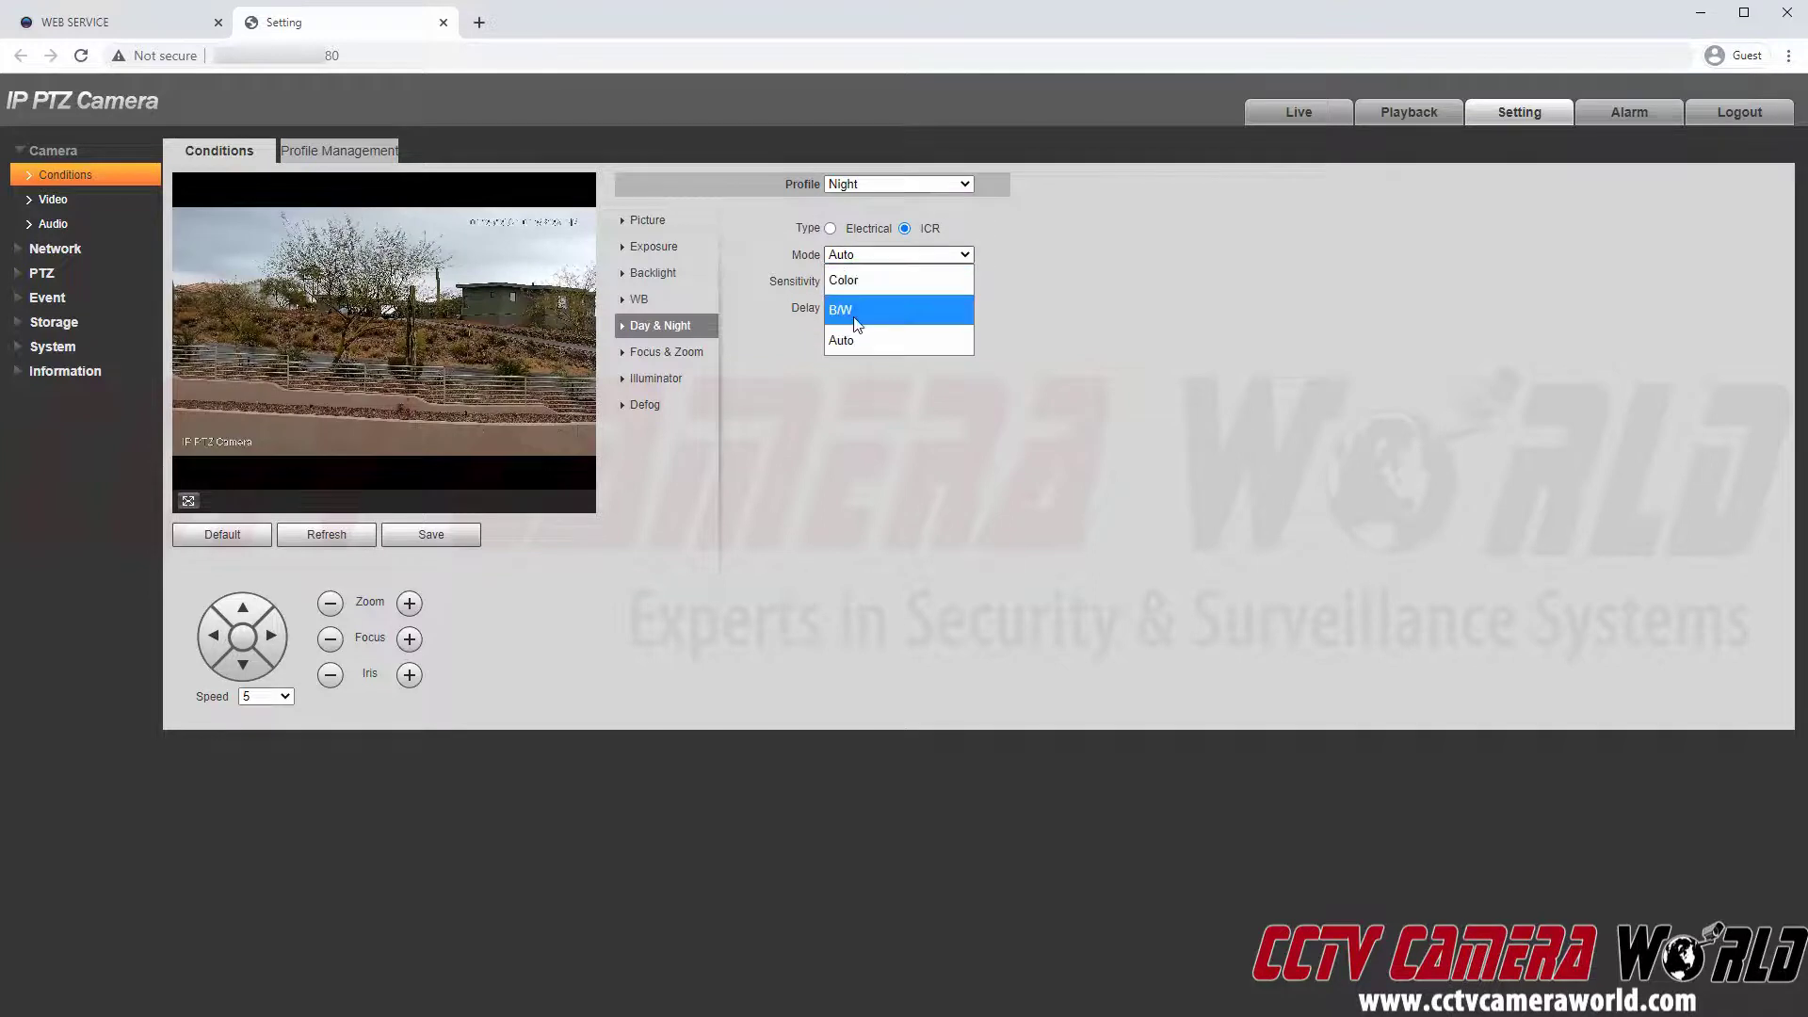
click(1077, 304)
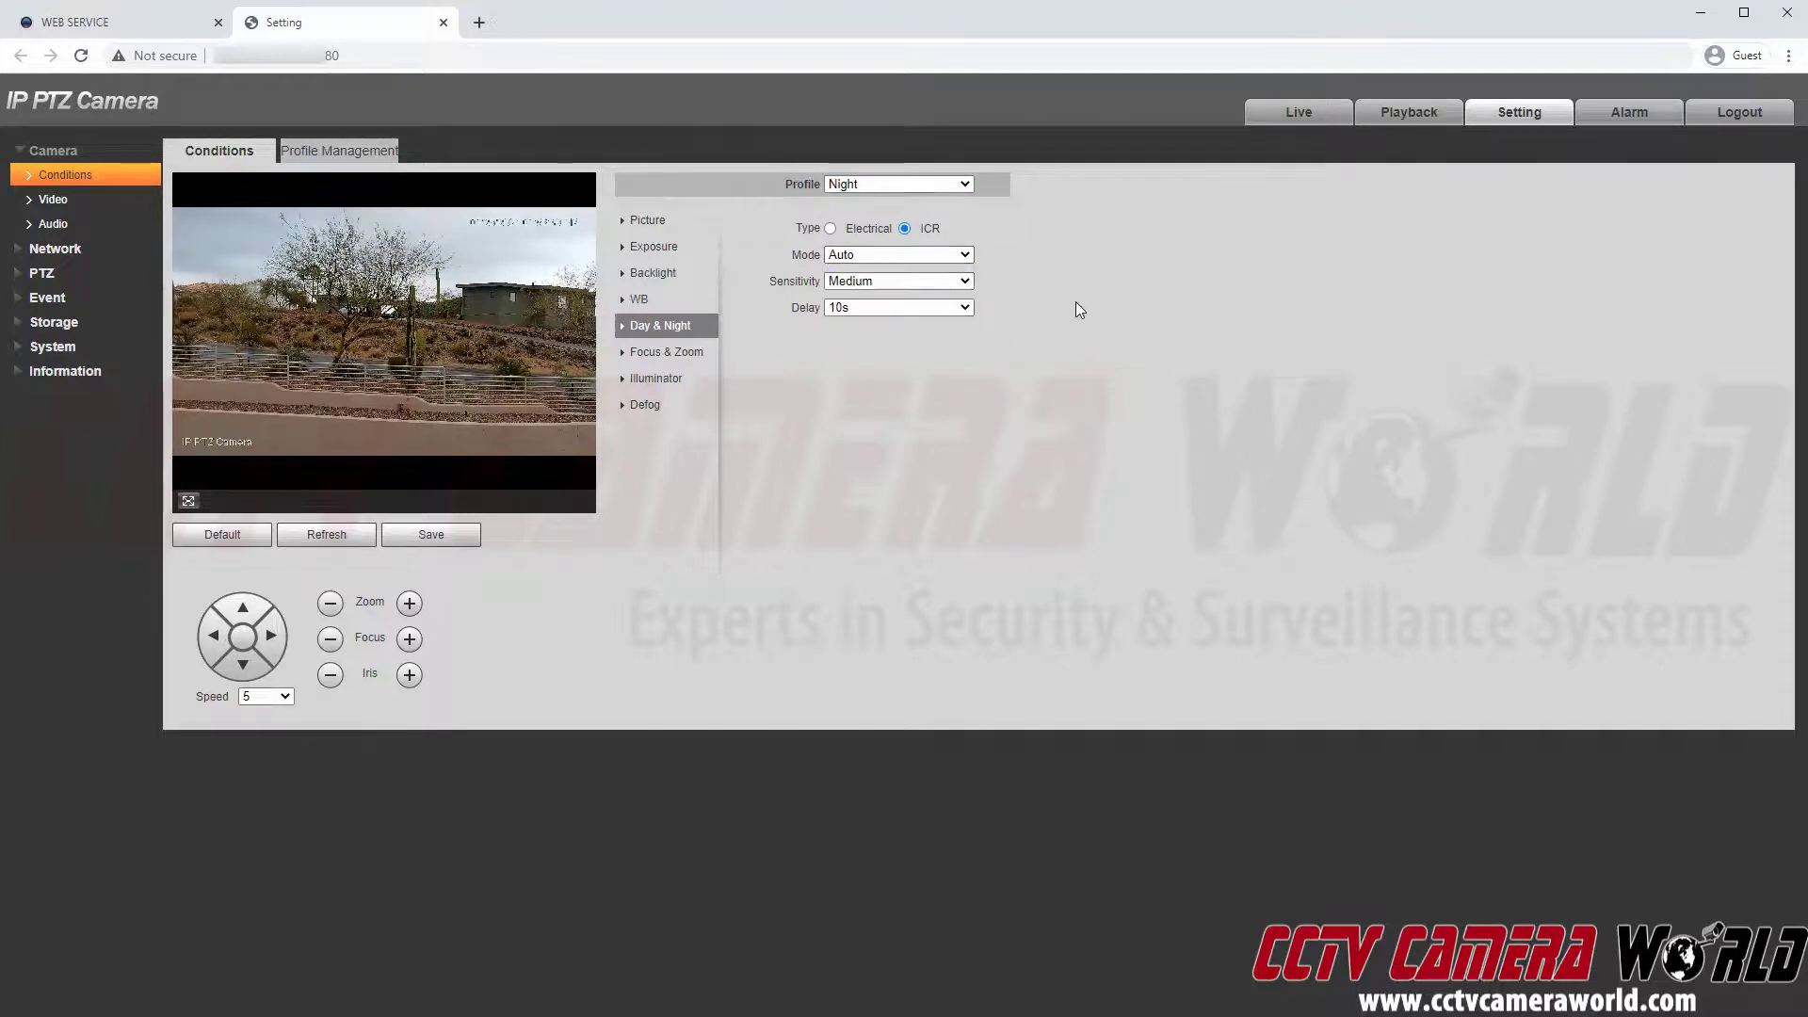
click(945, 184)
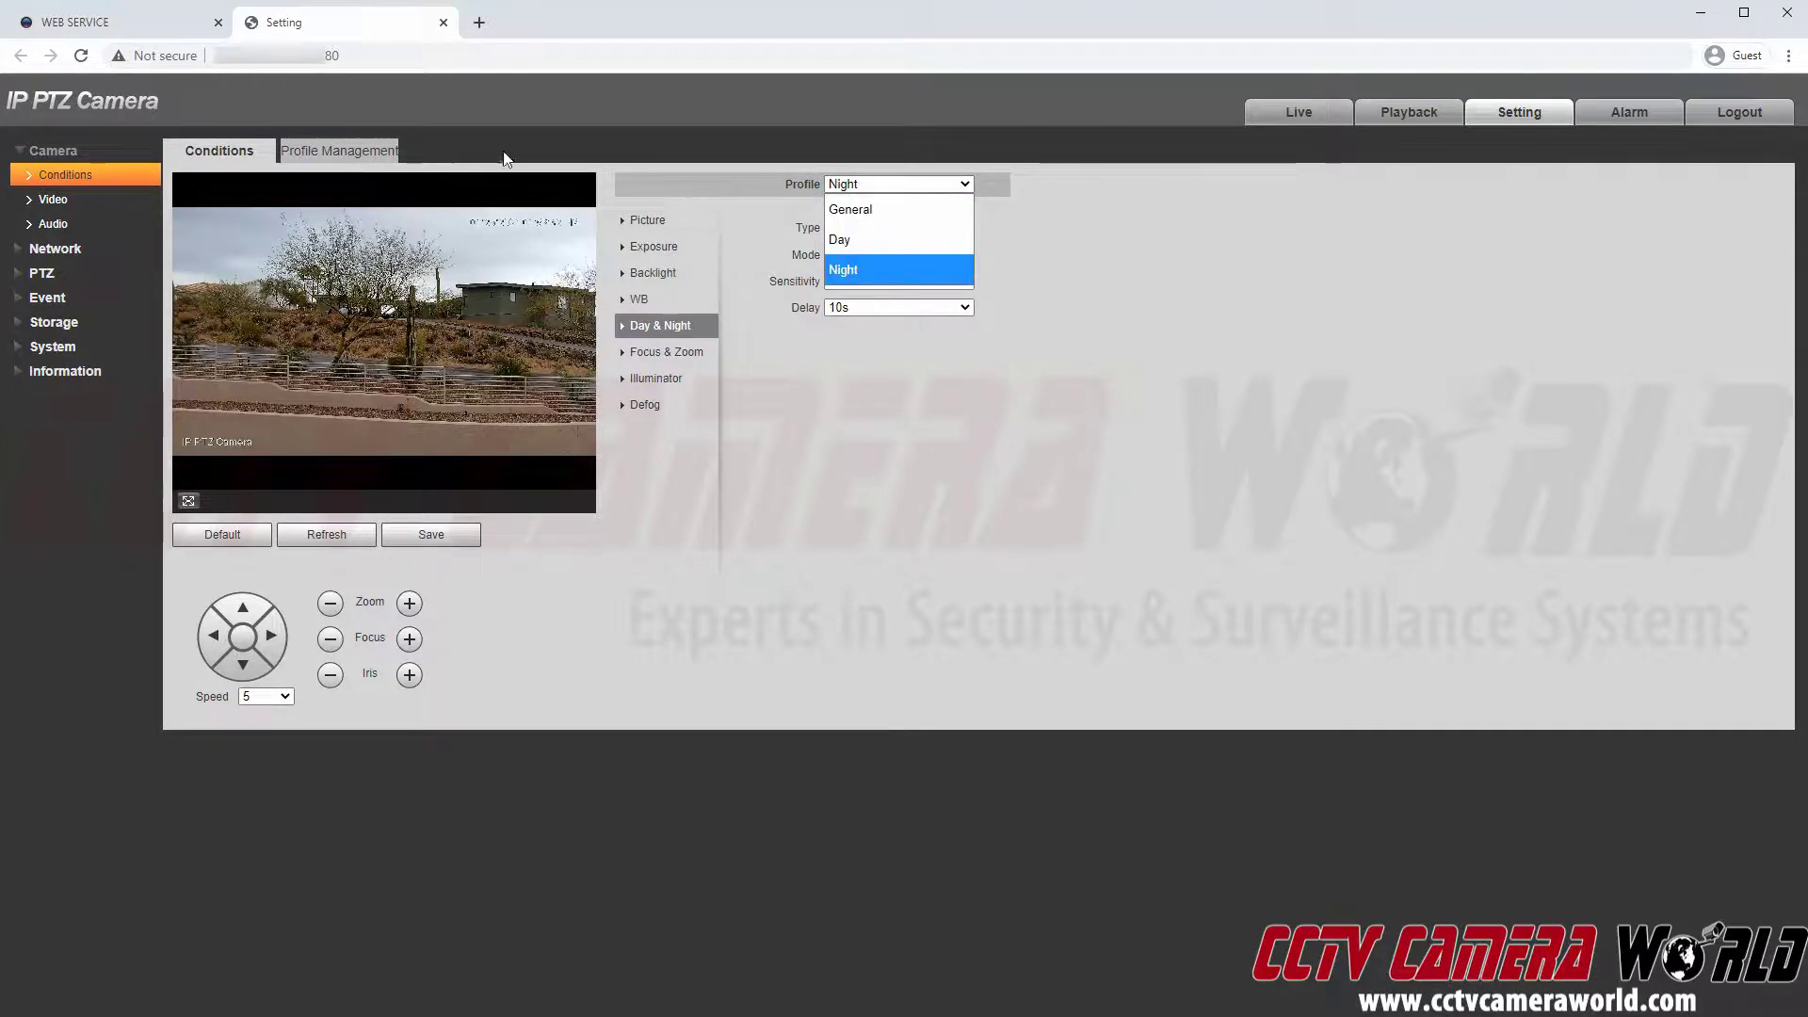
Switch back to the Day profile and view the saved 7:00–19:00 schedule in Profile Management
click(878, 239)
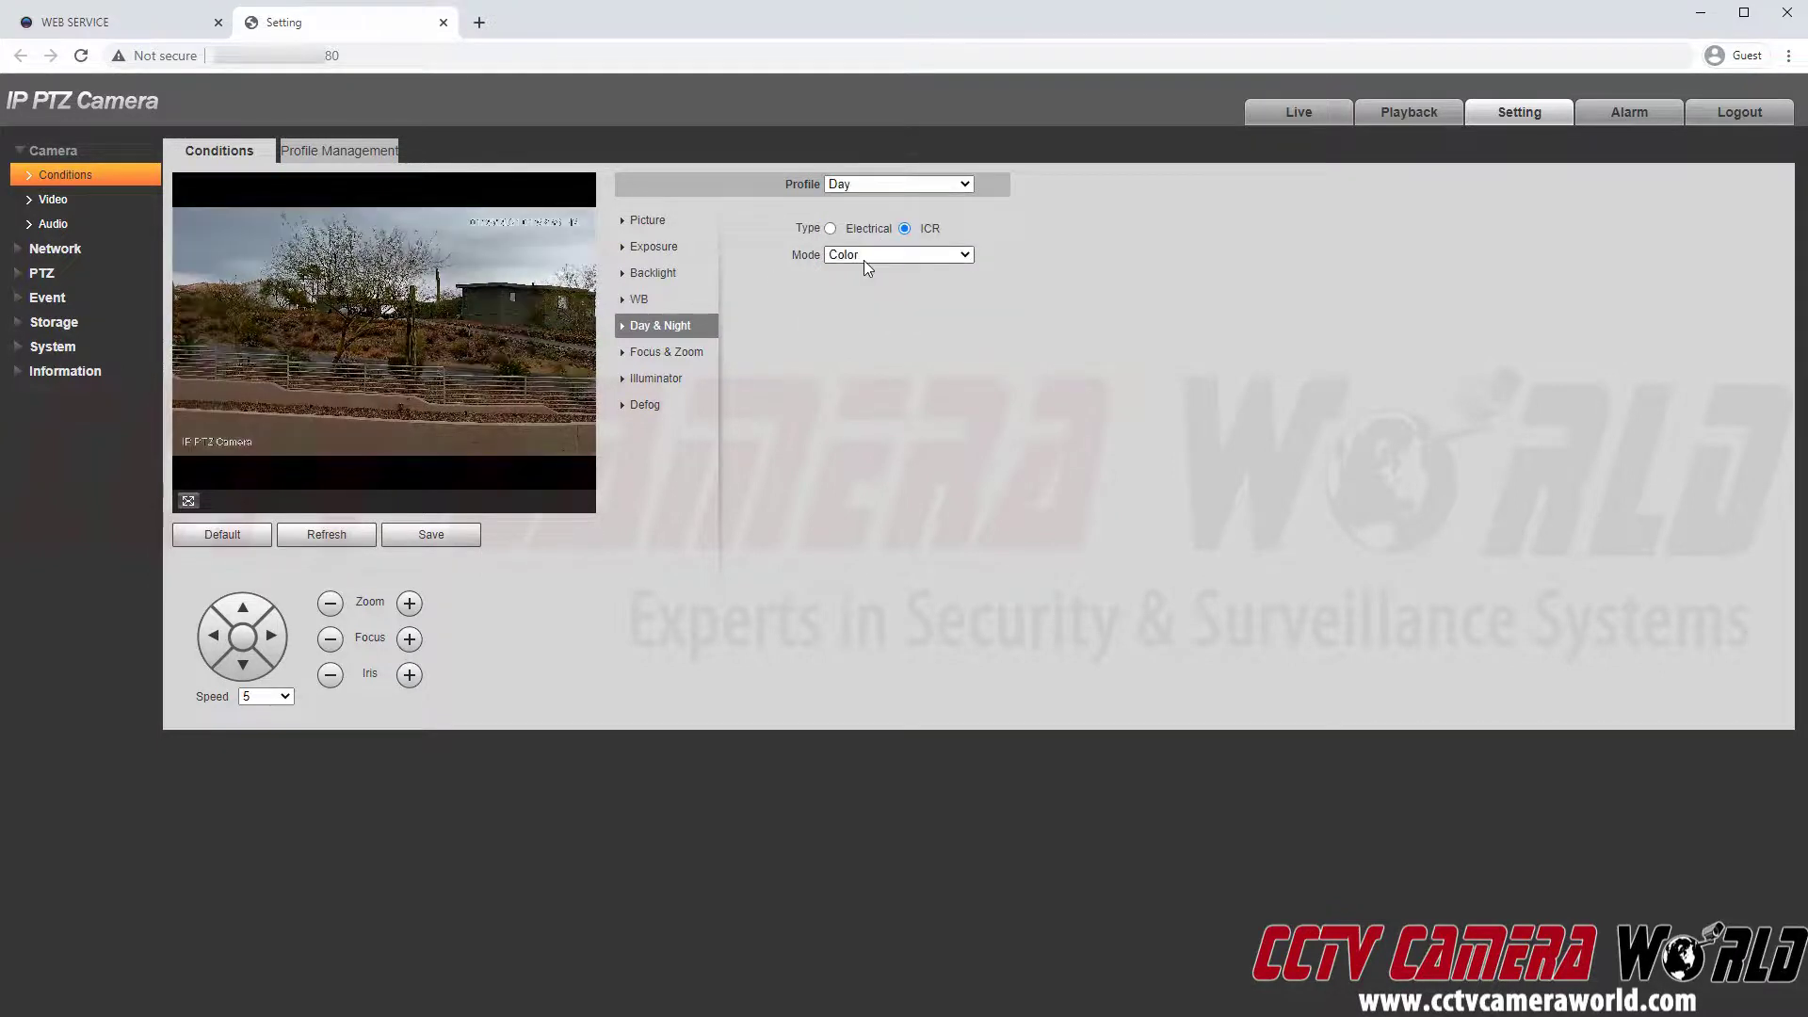
click(329, 153)
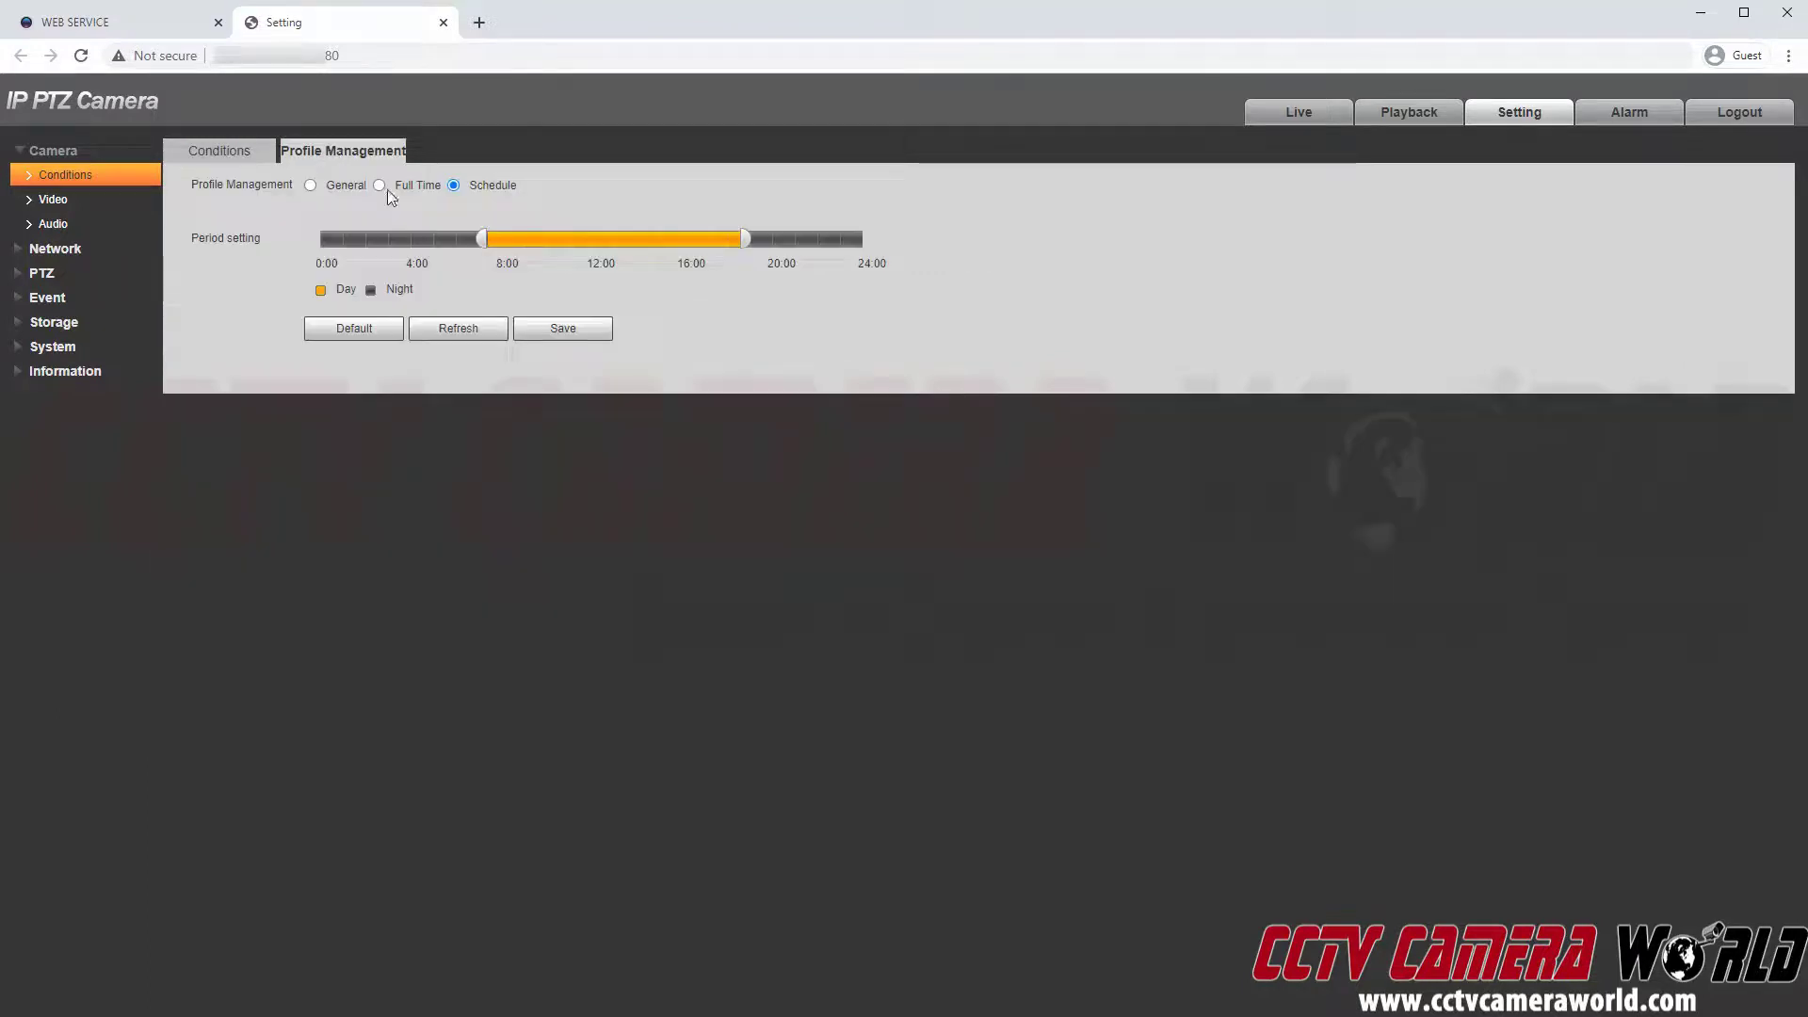